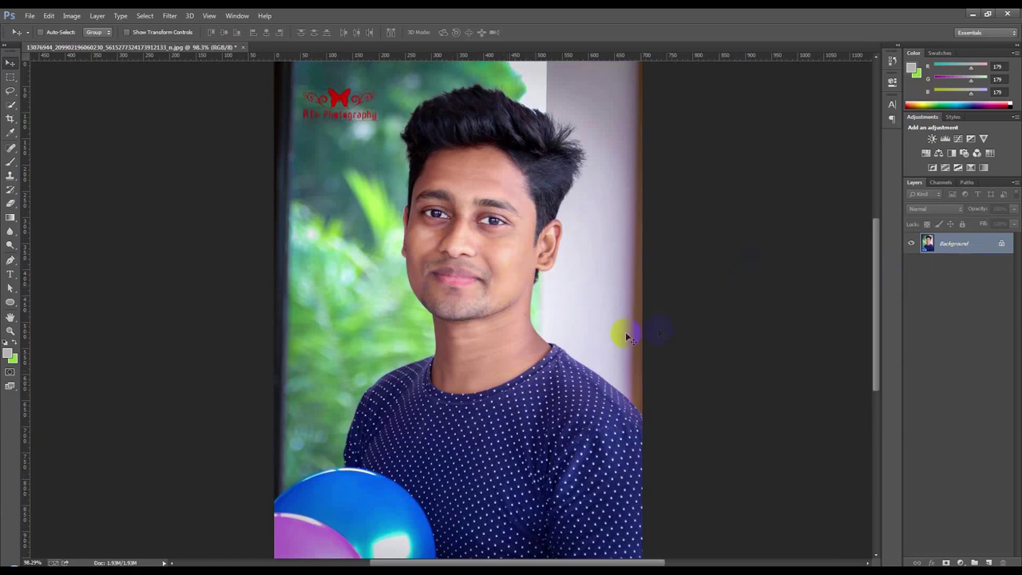
# Step: Duplicate the Background layer as Background copy
pyautogui.rightClick(955, 248)
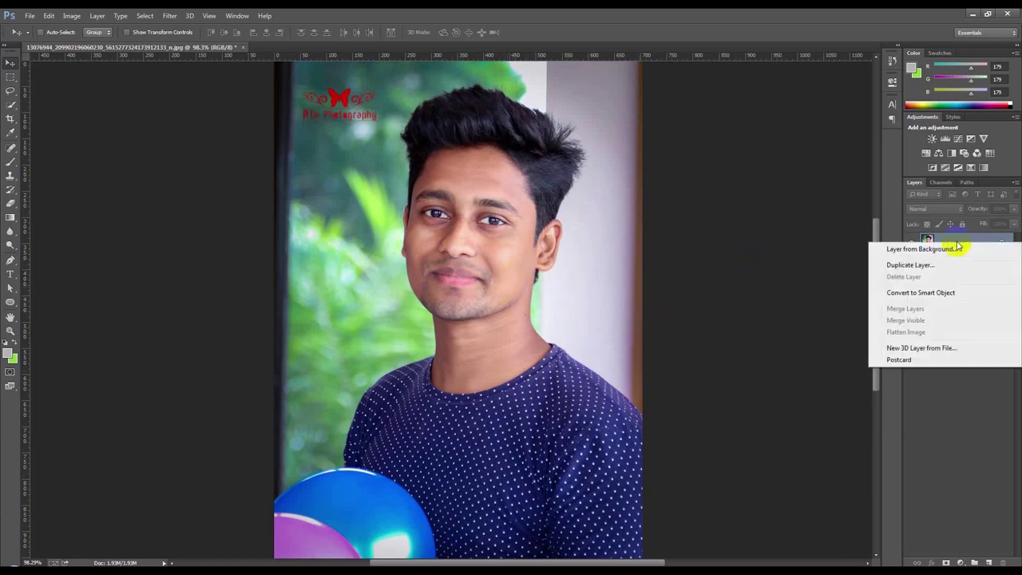
pyautogui.click(915, 266)
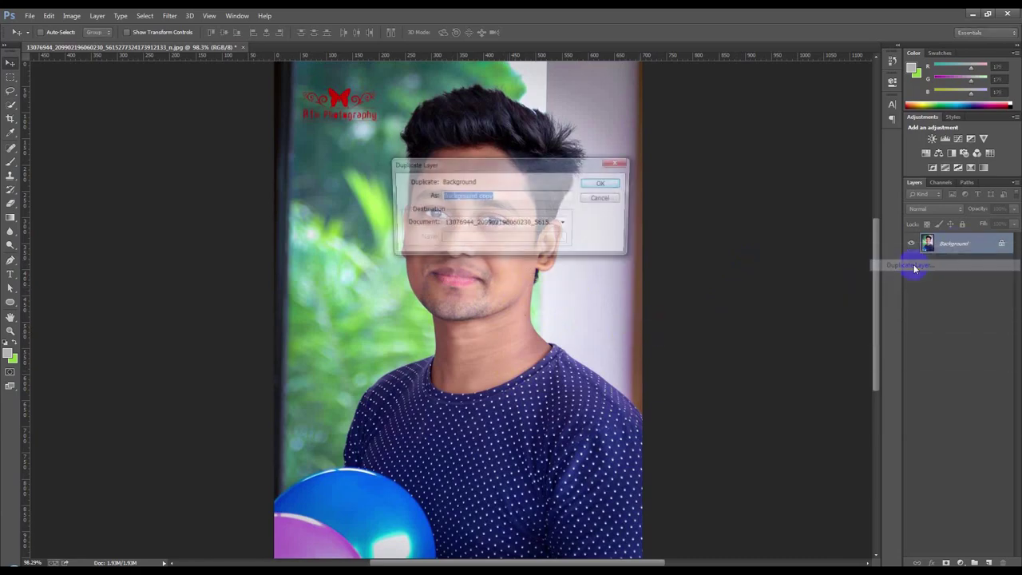
pyautogui.click(605, 184)
# Step: Sharpen the copy with Unsharp Mask, radius 3.0 and a lower amount, then duplicate it
pyautogui.click(169, 15)
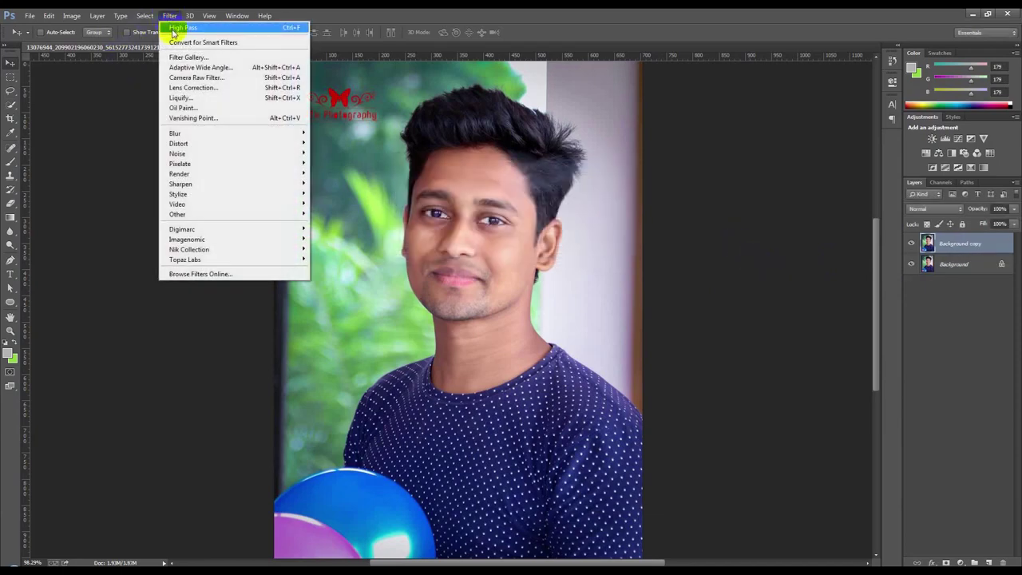
pyautogui.moveTo(182, 184)
pyautogui.click(339, 234)
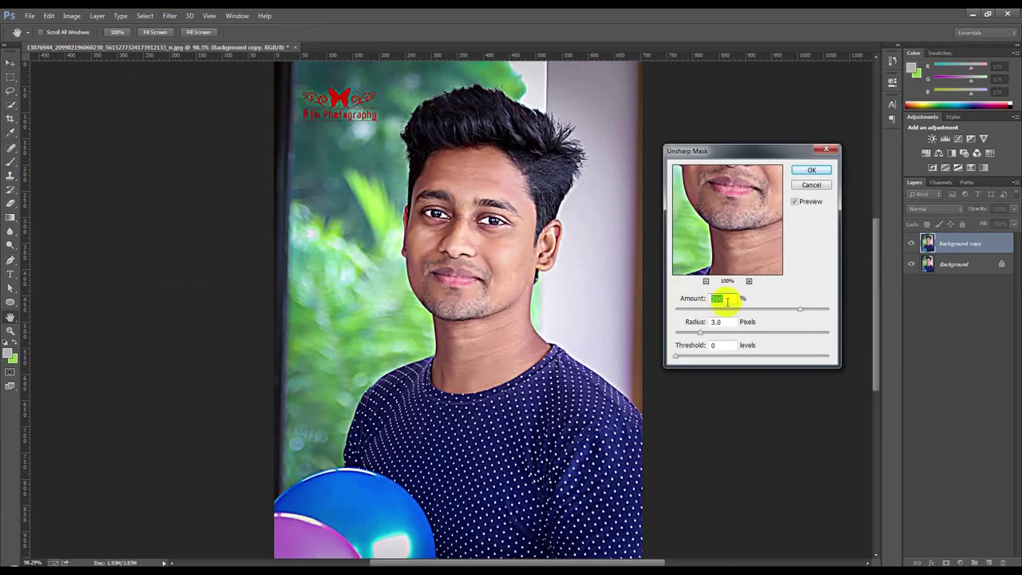
pyautogui.moveTo(800, 308); pyautogui.dragTo(786, 311)
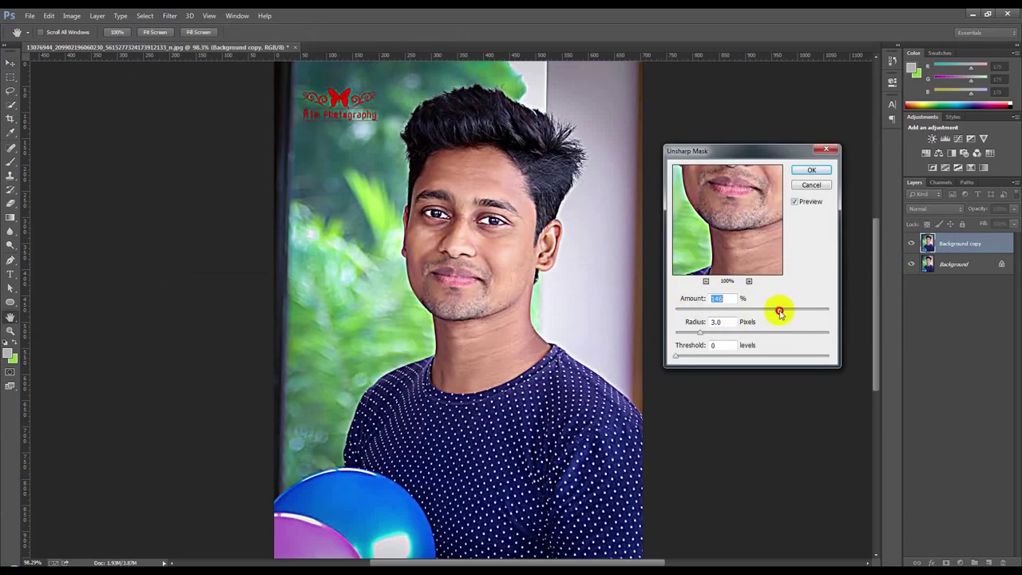
pyautogui.click(810, 170)
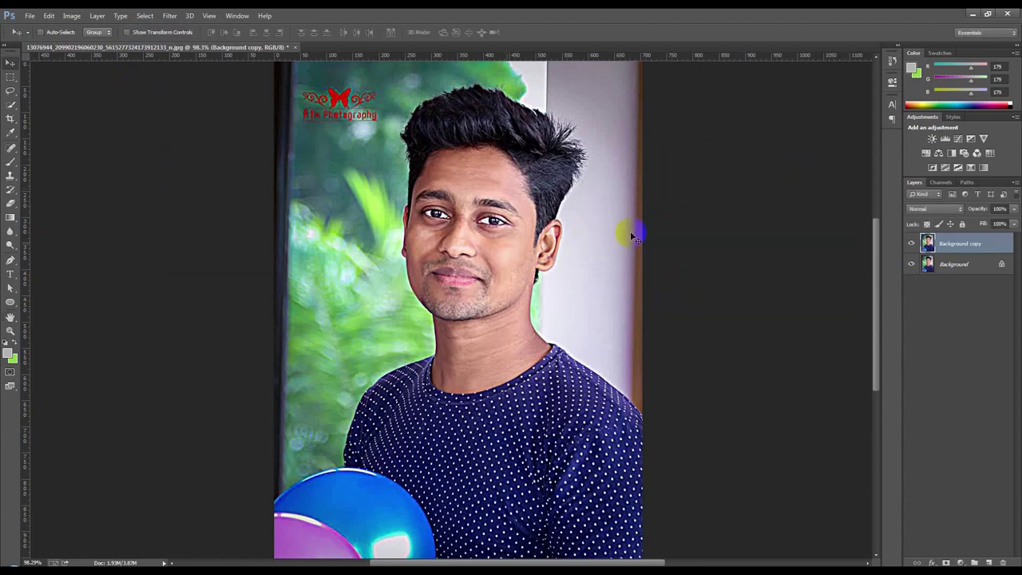
pyautogui.hotkey('ctrl', 'j')
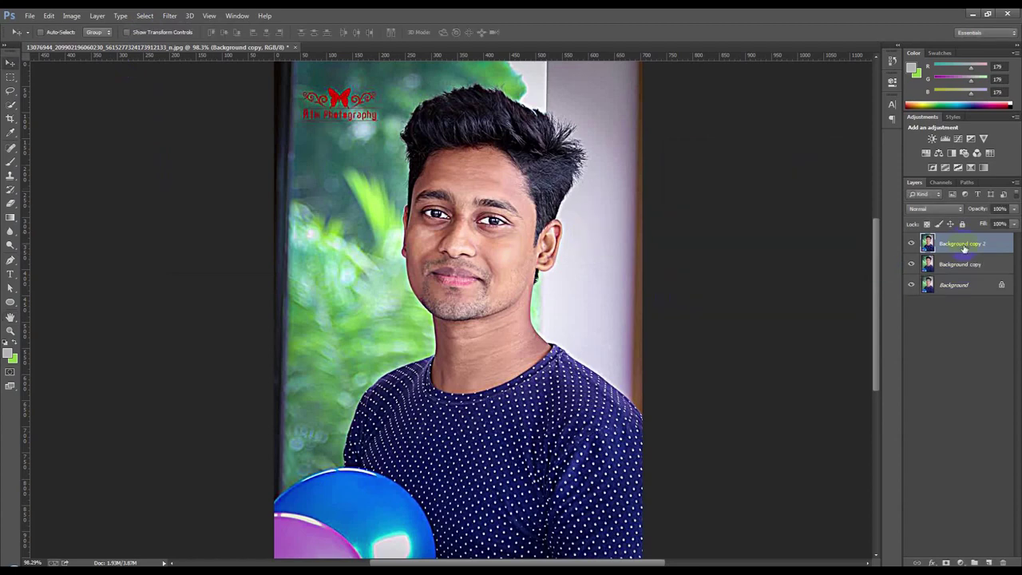
# Step: Set Background copy 2's blend mode to Overlay
pyautogui.click(927, 208)
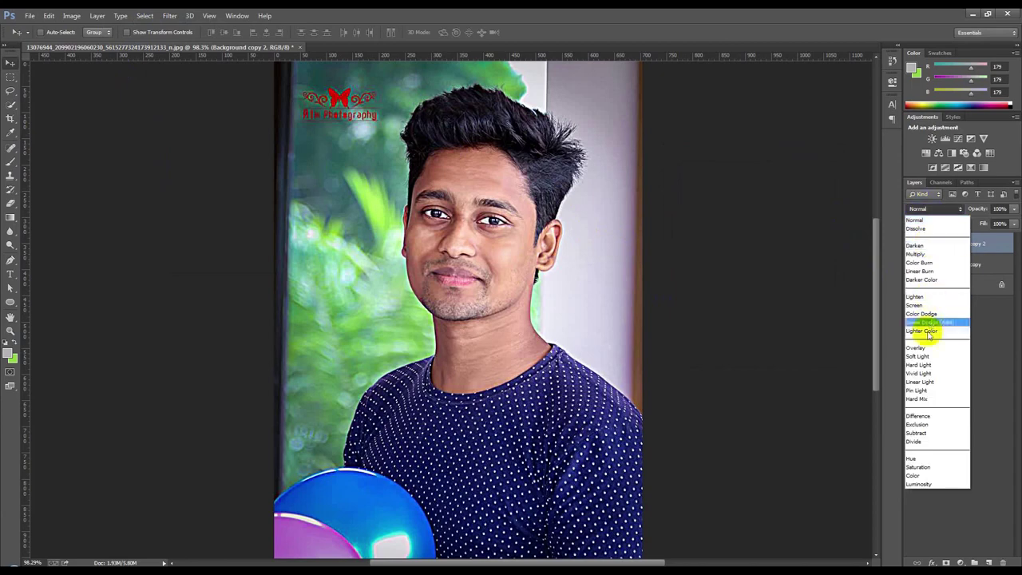
pyautogui.click(928, 342)
pyautogui.click(934, 208)
pyautogui.click(931, 349)
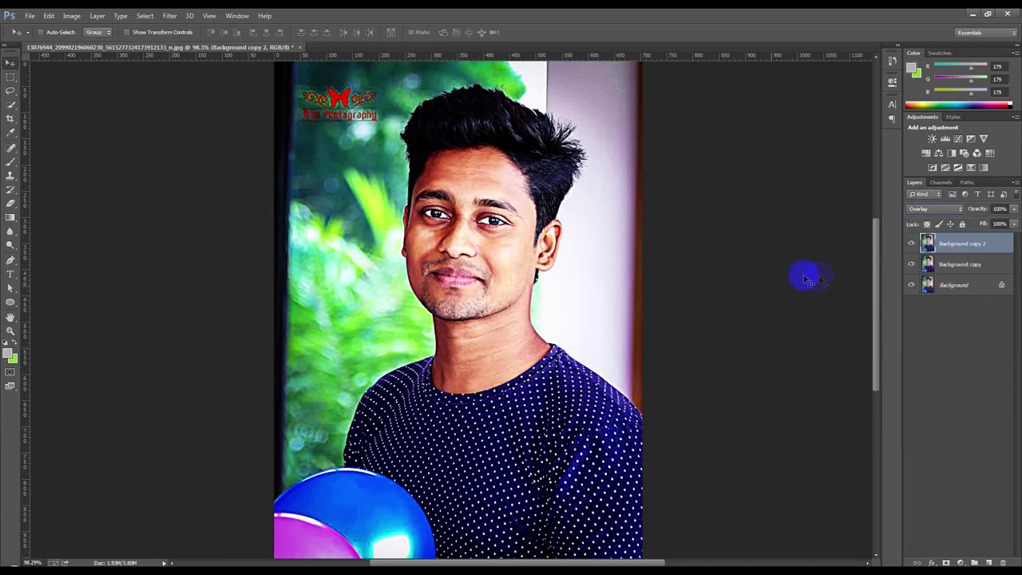
# Step: Apply a High Pass filter with an adjusted radius to the Overlay copy
pyautogui.click(168, 16)
pyautogui.moveTo(177, 214)
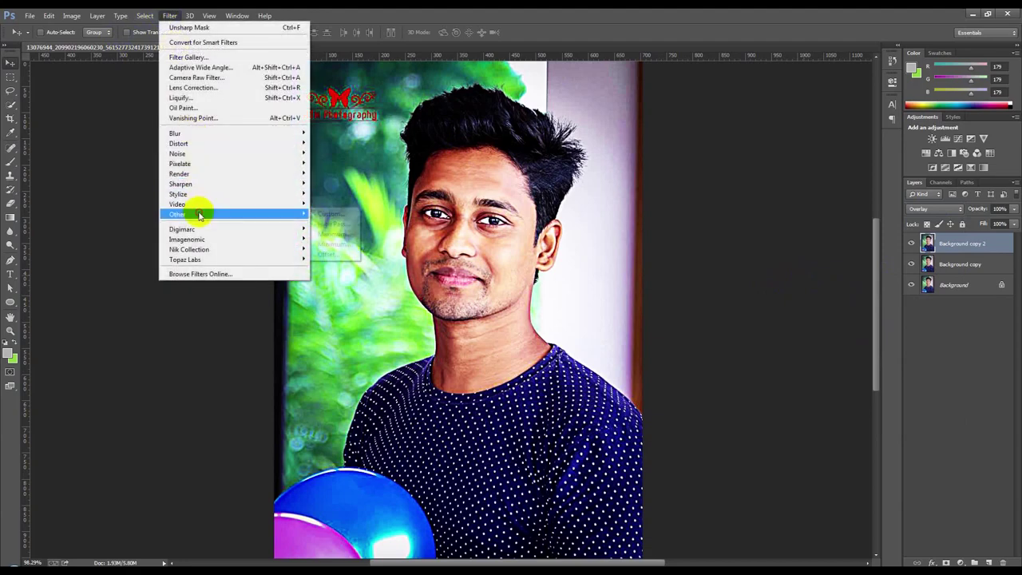
pyautogui.click(320, 224)
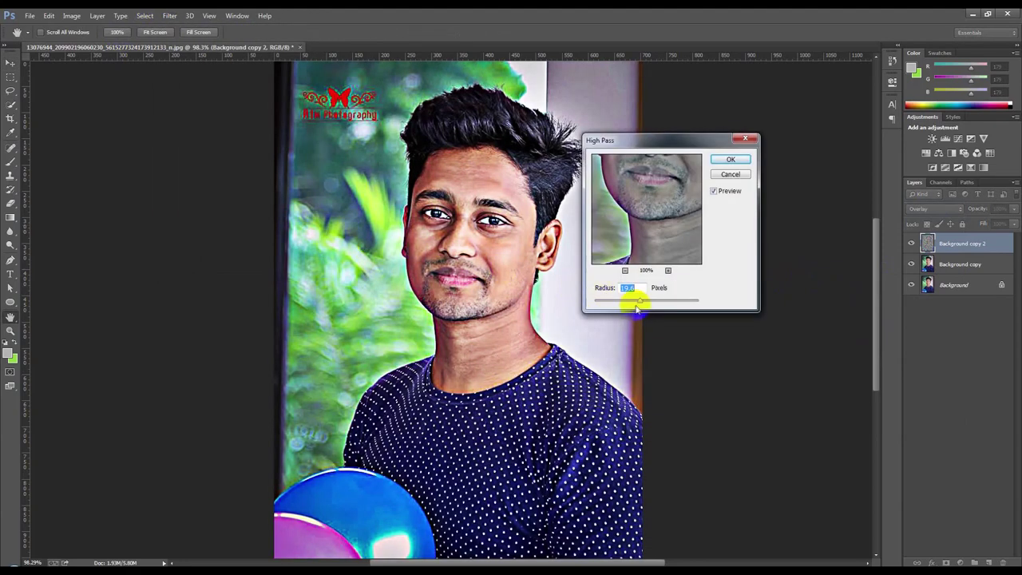
pyautogui.moveTo(642, 299); pyautogui.dragTo(622, 304)
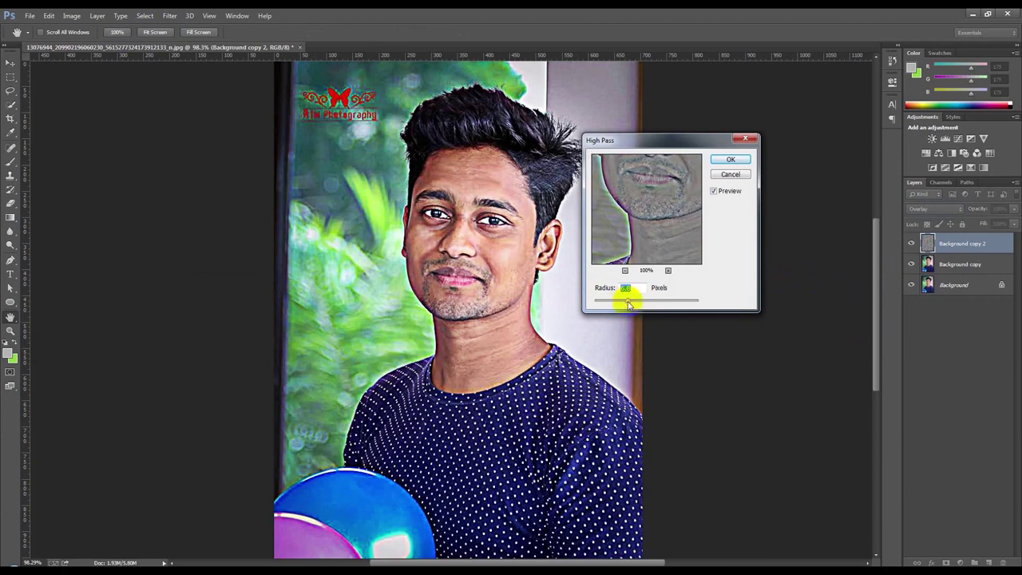
pyautogui.click(727, 159)
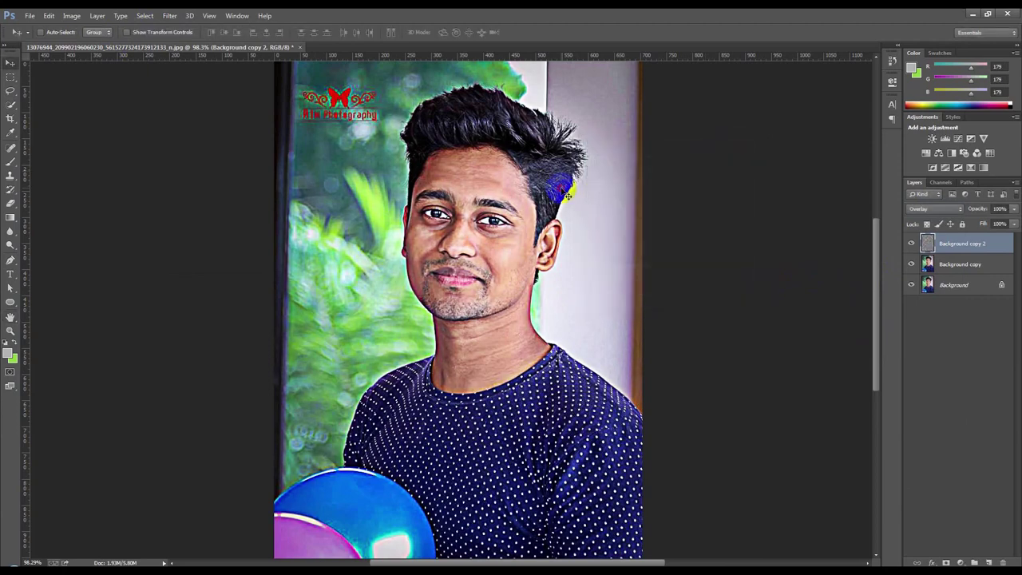
# Step: Merge the High Pass copy with the sharpened Background copy into one layer
pyautogui.keyDown('shift'); pyautogui.click(942, 270); pyautogui.keyUp('shift')
pyautogui.hotkey('ctrl', 'e')
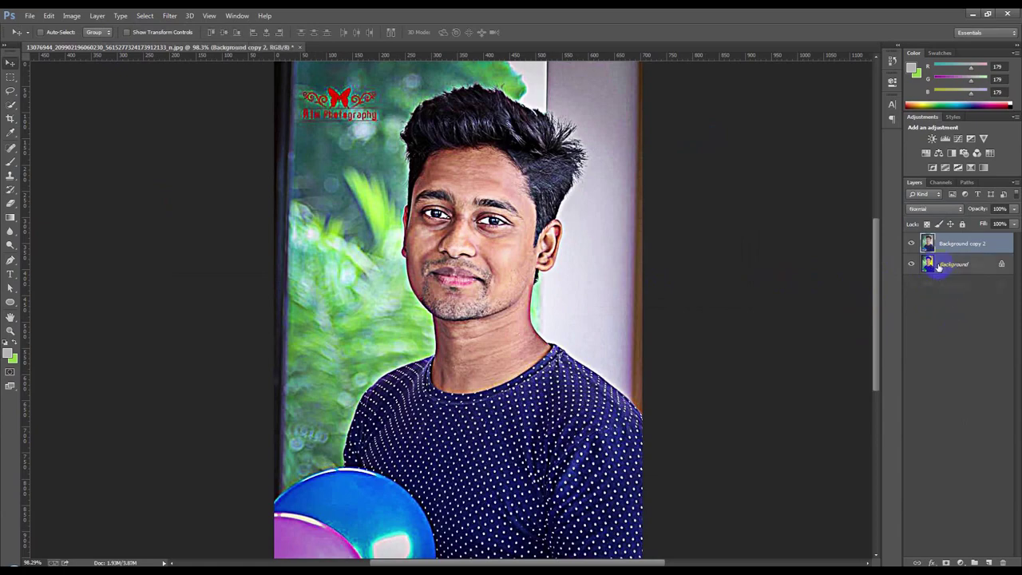
pyautogui.click(468, 273)
# Step: Select the Smudge Tool with a soft brush at 10% strength
pyautogui.scroll(3, 479, 304)
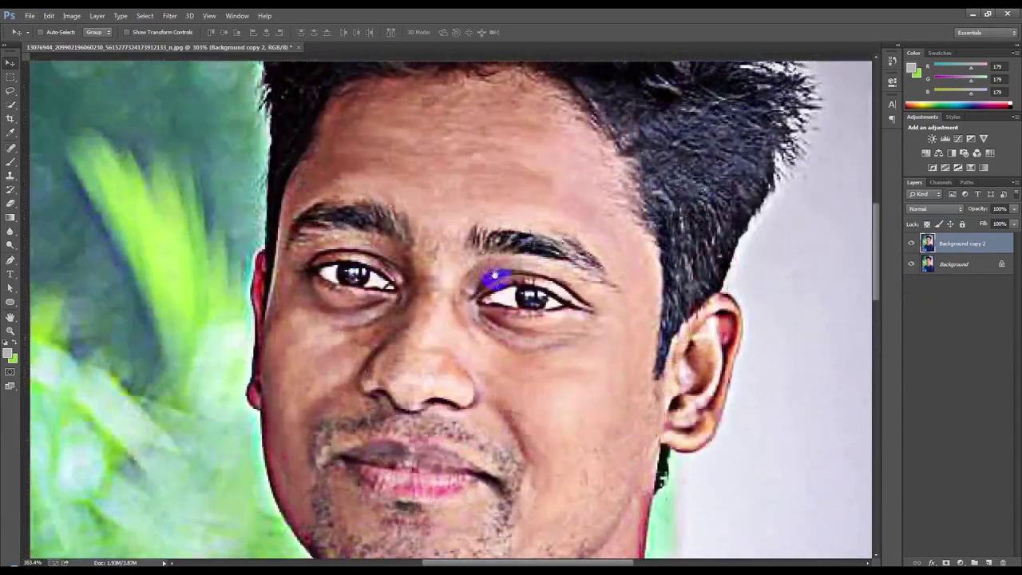
pyautogui.scroll(3, 495, 336)
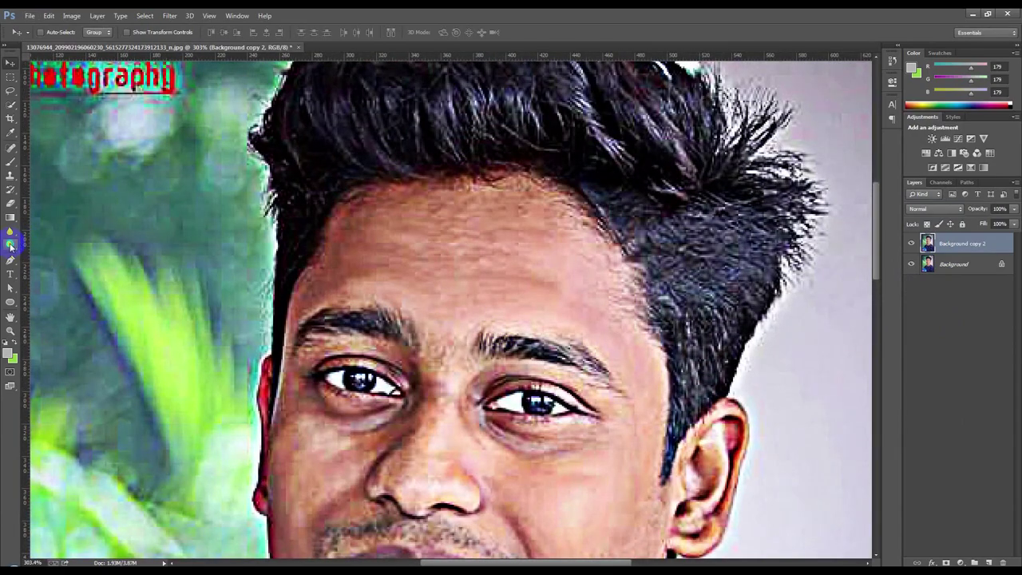
pyautogui.click(10, 246)
pyautogui.click(10, 230)
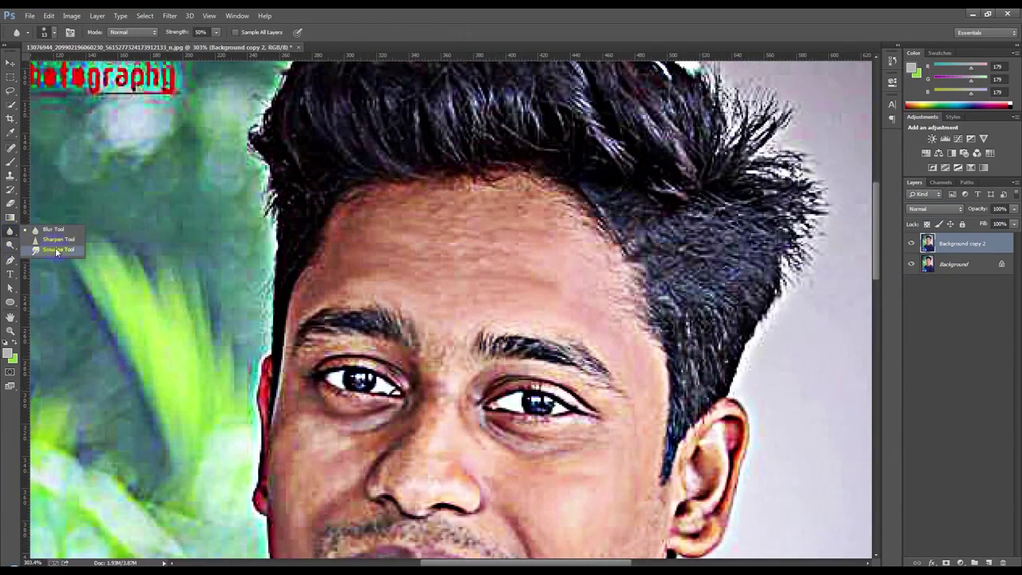
pyautogui.click(46, 251)
pyautogui.rightClick(441, 256)
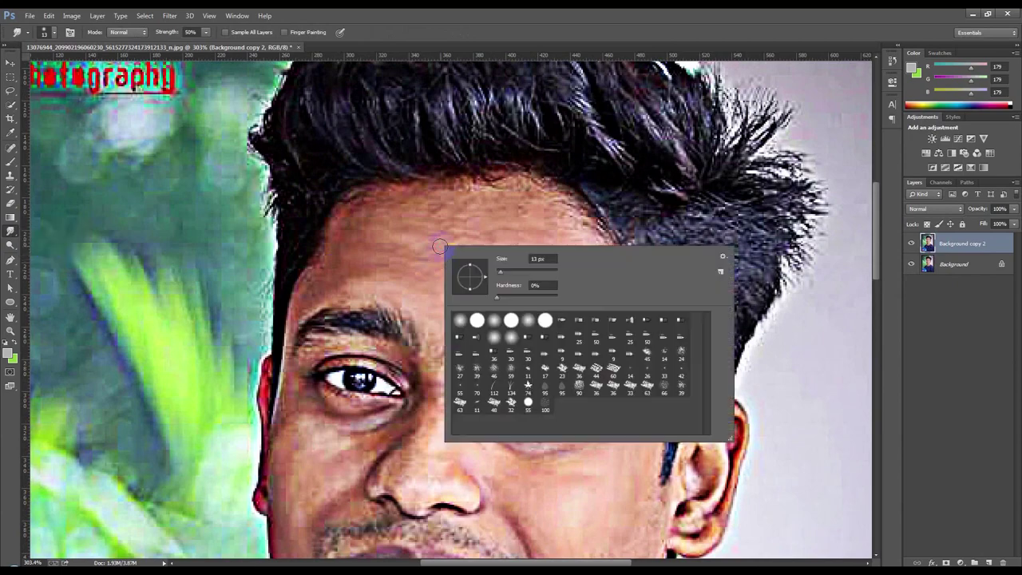
pyautogui.click(403, 216)
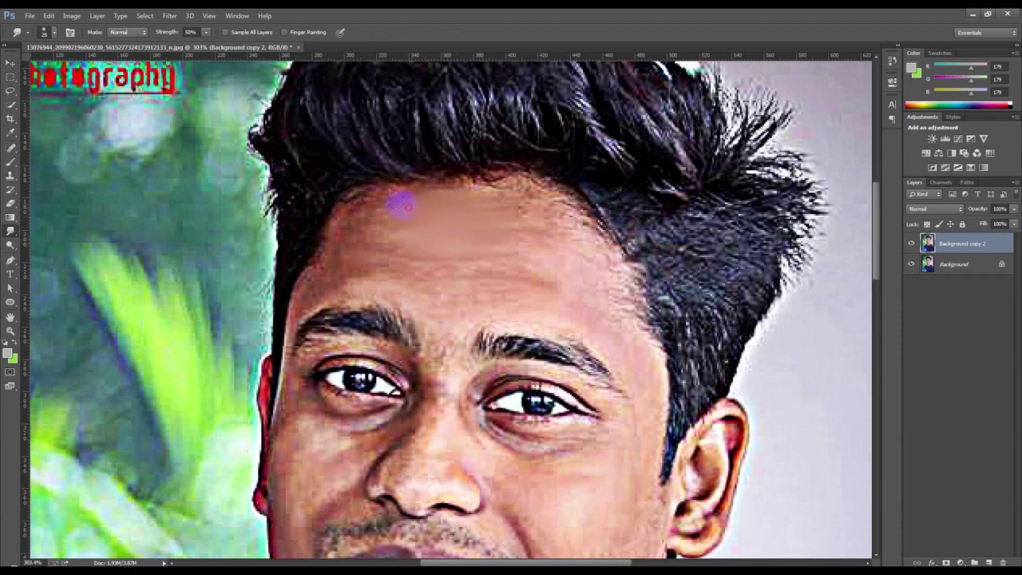
pyautogui.press('1')
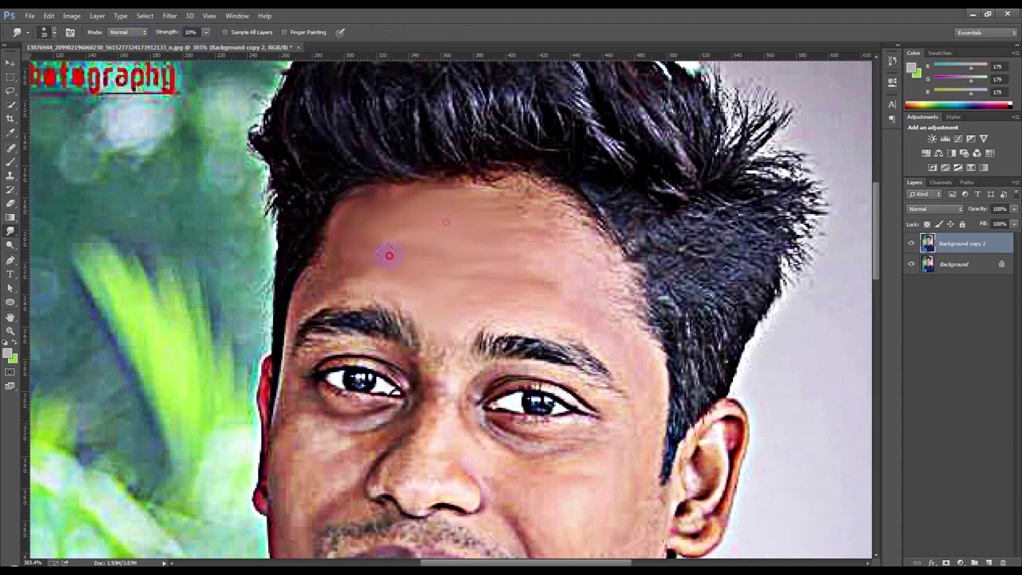
# Step: Smudge the forehead skin smooth from left to right
pyautogui.moveTo(377, 229); pyautogui.dragTo(626, 279)
pyautogui.scroll(-3, 626, 278)
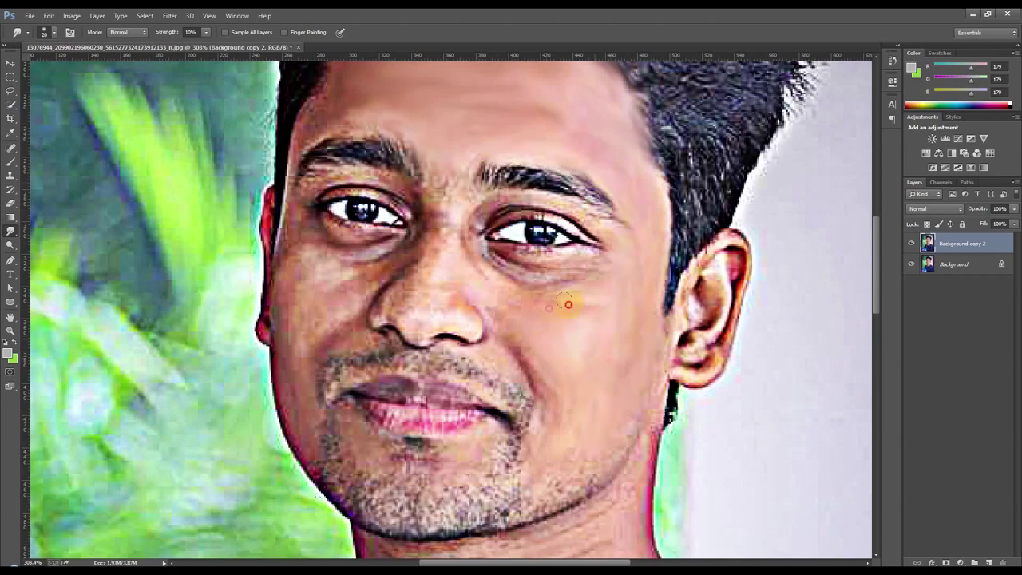
pyautogui.scroll(-2, 586, 361)
pyautogui.scroll(-1, 605, 353)
pyautogui.hscroll(-1, 605, 352)
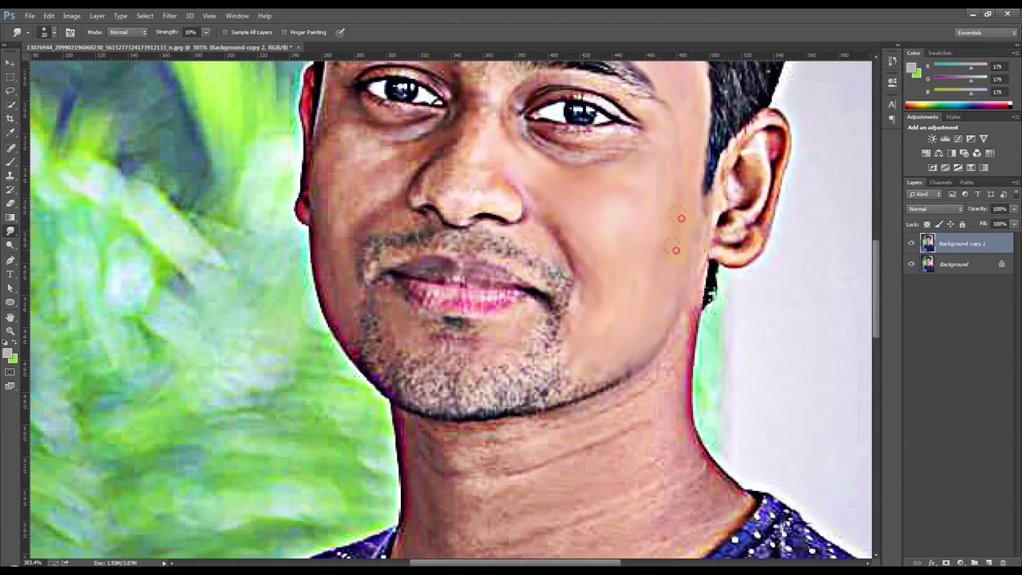
pyautogui.scroll(-2, 446, 458)
pyautogui.hscroll(-1, 446, 458)
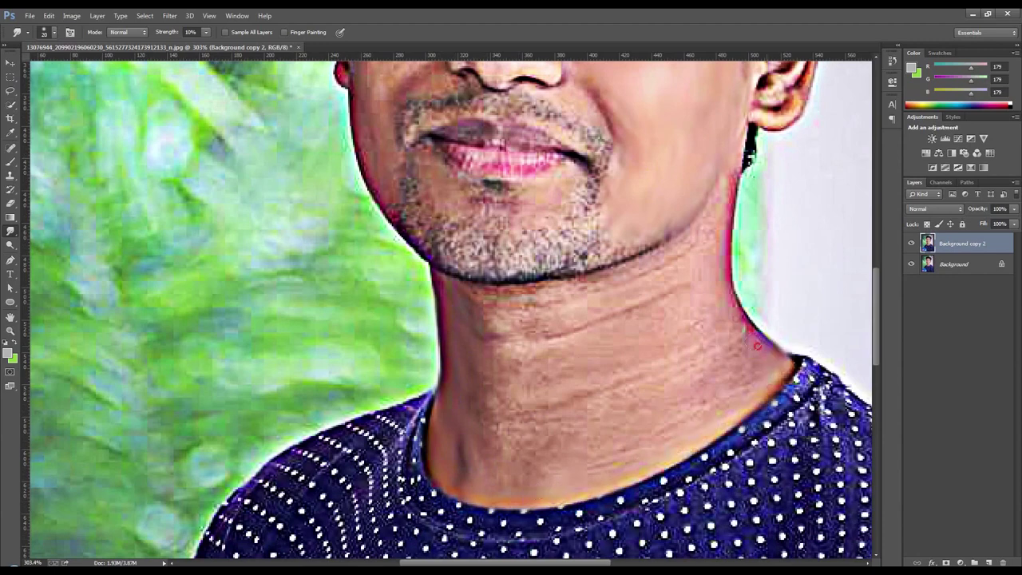
# Step: Smudge the neck wrinkles, nose side and ear into soft strokes, slightly enlarging the brush
pyautogui.moveTo(572, 287)
pyautogui.mouseDown()
pyautogui.moveTo(511, 351)
pyautogui.moveTo(491, 431)
pyautogui.mouseUp()
pyautogui.moveTo(692, 417); pyautogui.dragTo(507, 383)
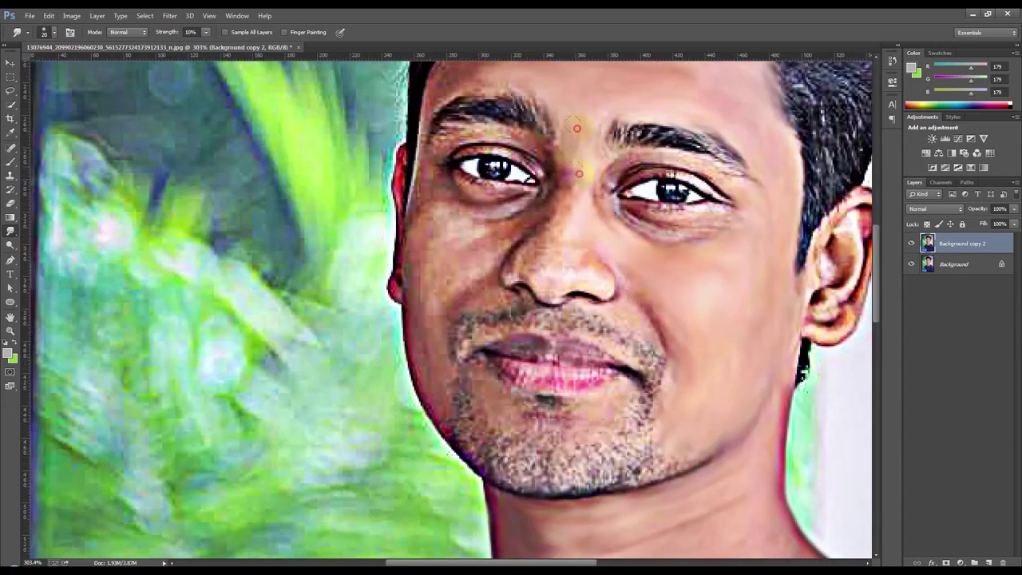
pyautogui.moveTo(550, 295); pyautogui.dragTo(525, 228)
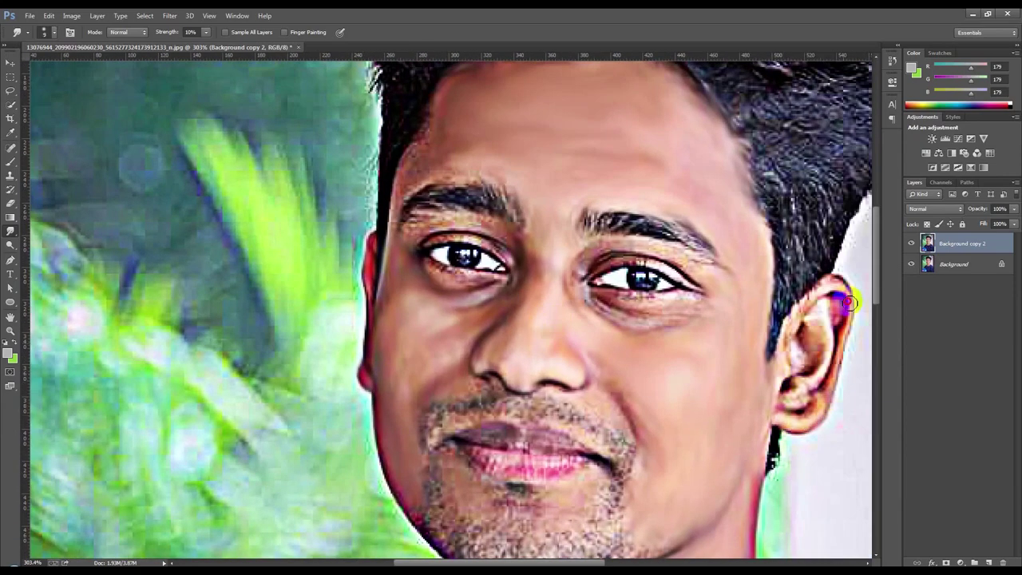
pyautogui.moveTo(846, 337); pyautogui.dragTo(810, 388)
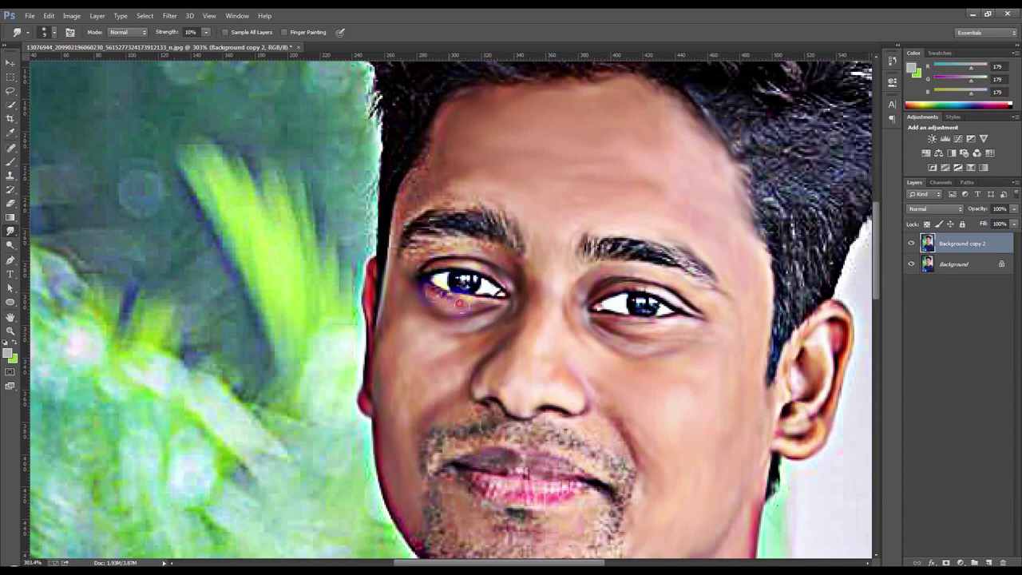
pyautogui.press(']')
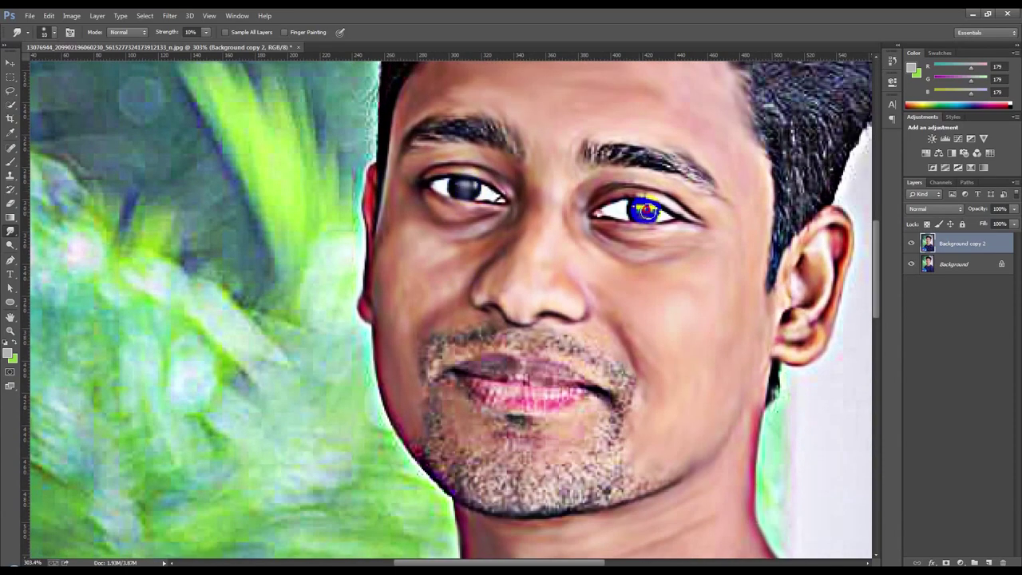
pyautogui.scroll(-5, 486, 196)
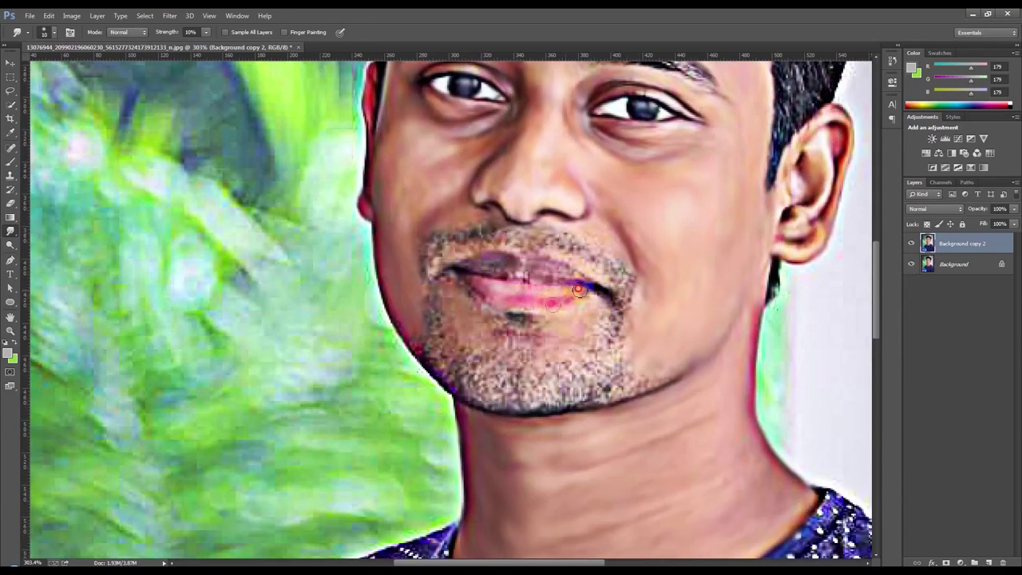
pyautogui.scroll(-2, 546, 284)
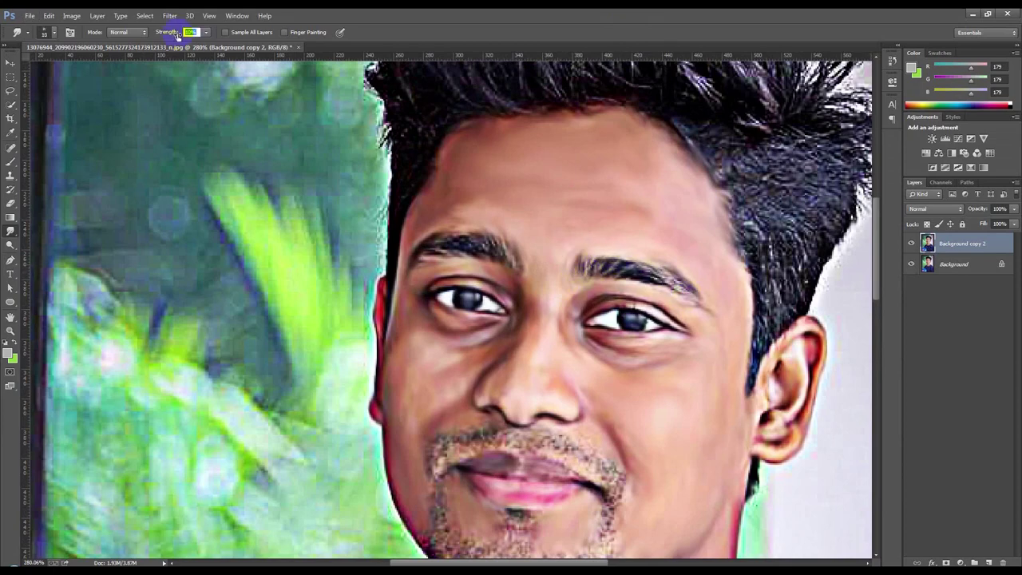
# Step: Raise smudge strength to 20% and soften the beard from chin to moustache
pyautogui.moveTo(177, 36); pyautogui.dragTo(182, 36)
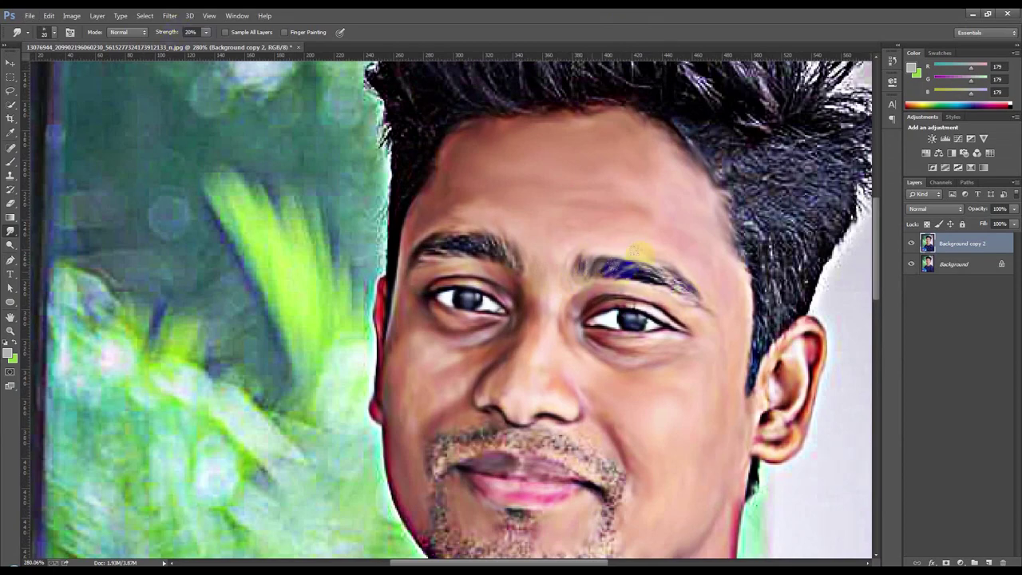
pyautogui.scroll(-5, 447, 299)
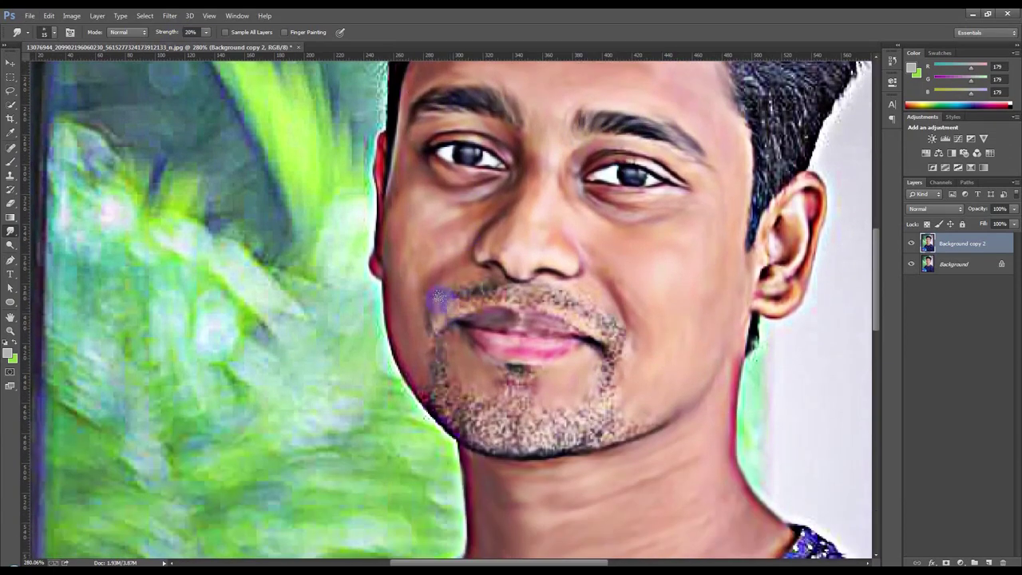
pyautogui.moveTo(512, 389)
pyautogui.mouseDown()
pyautogui.moveTo(612, 422)
pyautogui.moveTo(584, 310)
pyautogui.mouseUp()
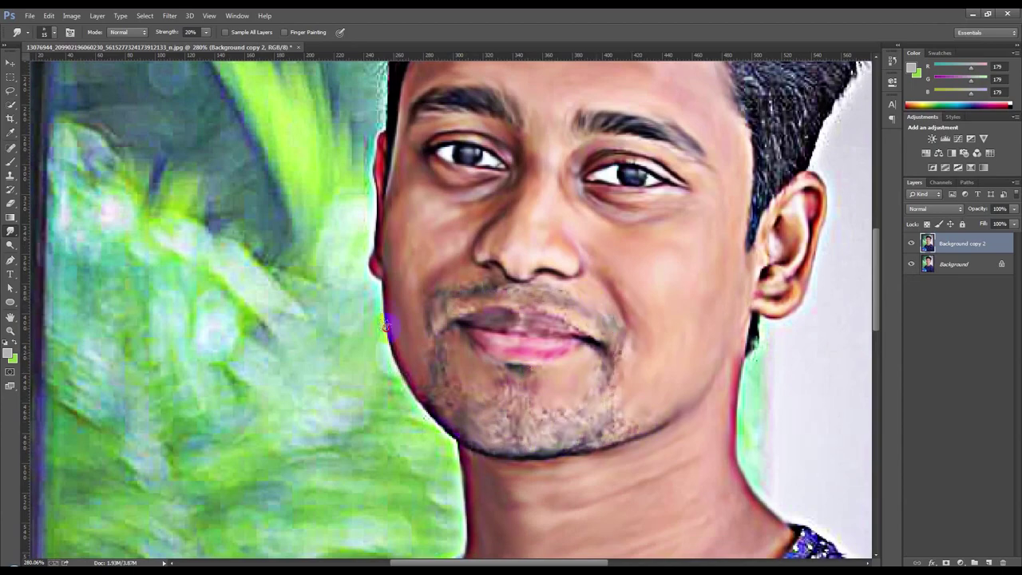
pyautogui.scroll(-5, 519, 296)
pyautogui.scroll(4, 560, 263)
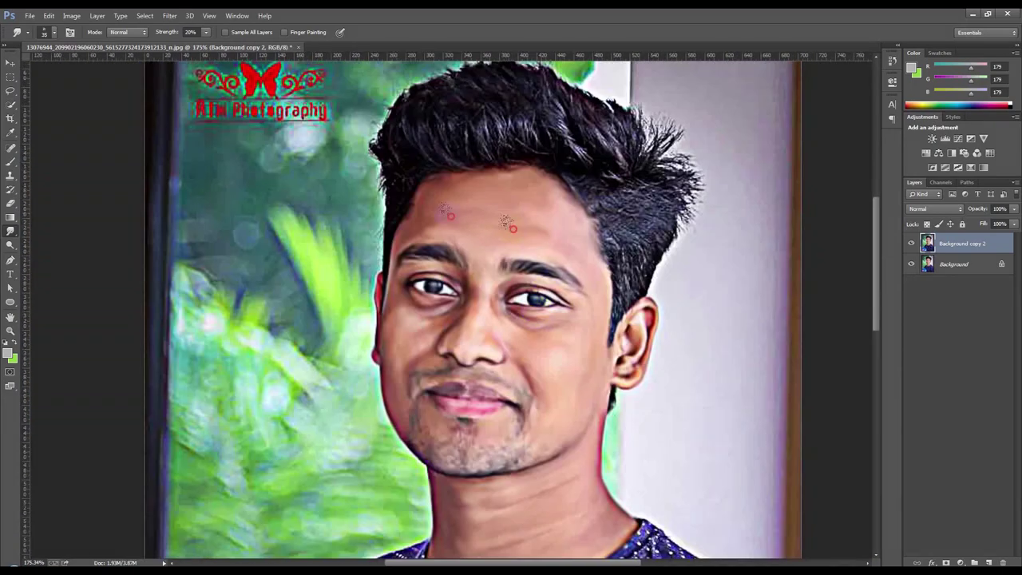
pyautogui.scroll(2, 578, 251)
# Step: Smudge the hair strands across the top, right side and upper-left edge
pyautogui.moveTo(434, 221)
pyautogui.mouseDown()
pyautogui.moveTo(469, 195)
pyautogui.moveTo(491, 240)
pyautogui.moveTo(545, 152)
pyautogui.moveTo(679, 223)
pyautogui.mouseUp()
pyautogui.scroll(-2, 639, 224)
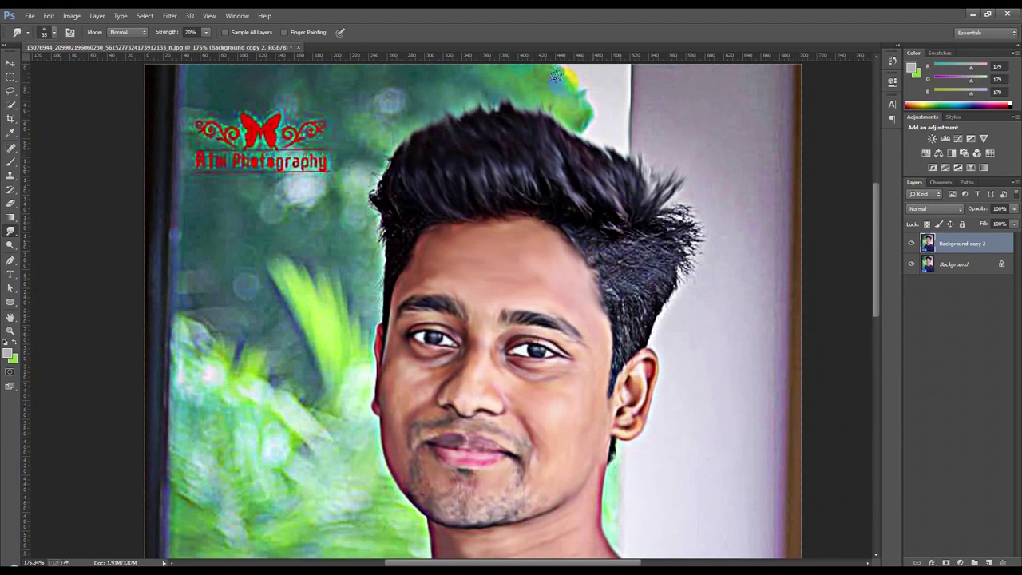
pyautogui.moveTo(585, 227)
pyautogui.mouseDown()
pyautogui.moveTo(631, 335)
pyautogui.moveTo(639, 212)
pyautogui.moveTo(695, 200)
pyautogui.mouseUp()
pyautogui.moveTo(531, 140)
pyautogui.mouseDown()
pyautogui.moveTo(392, 167)
pyautogui.moveTo(392, 221)
pyautogui.mouseUp()
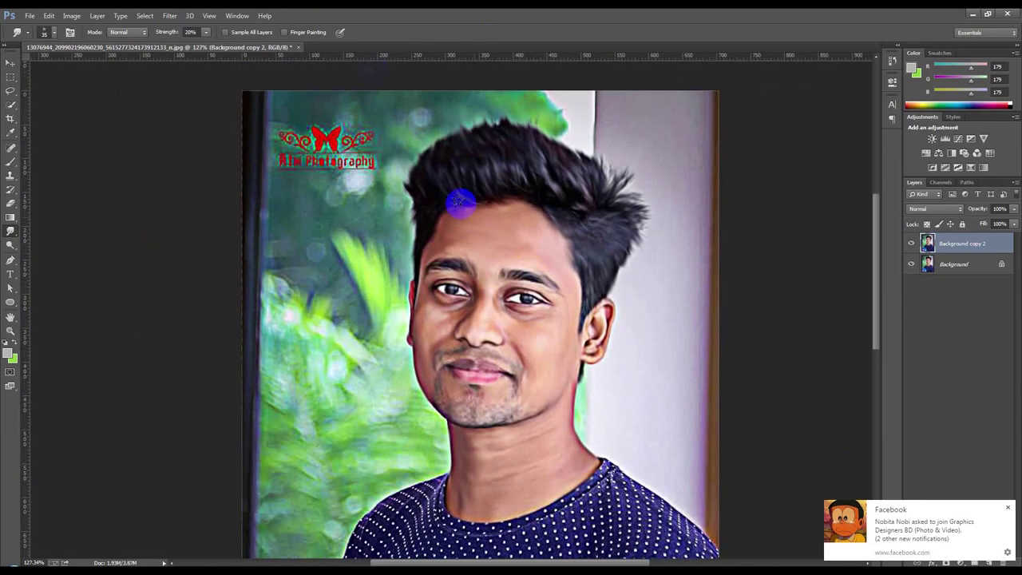
pyautogui.click(170, 15)
pyautogui.moveTo(232, 132)
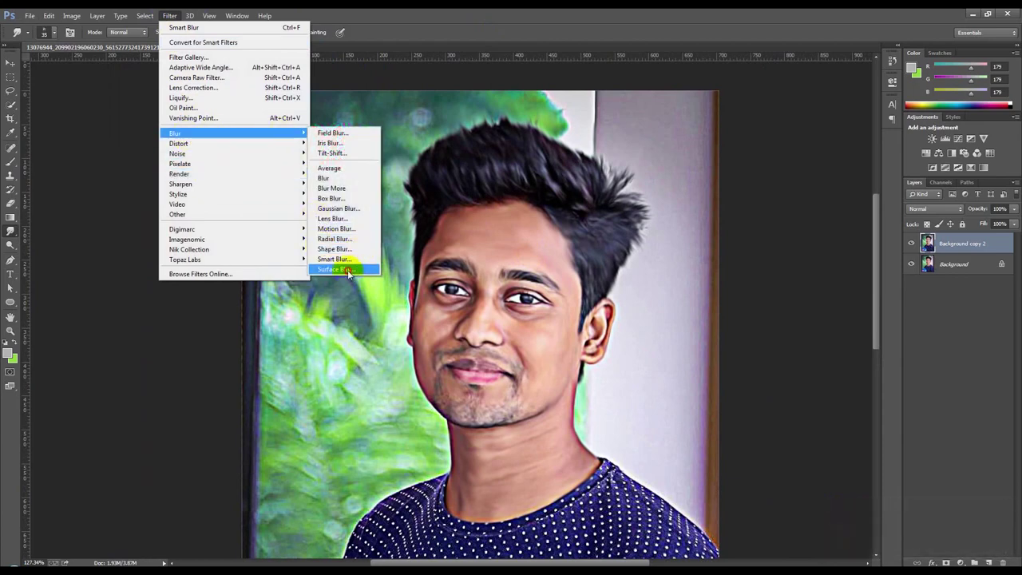
# Step: Apply Surface Blur with a 26-pixel radius and raised threshold to the merged layer
pyautogui.click(349, 270)
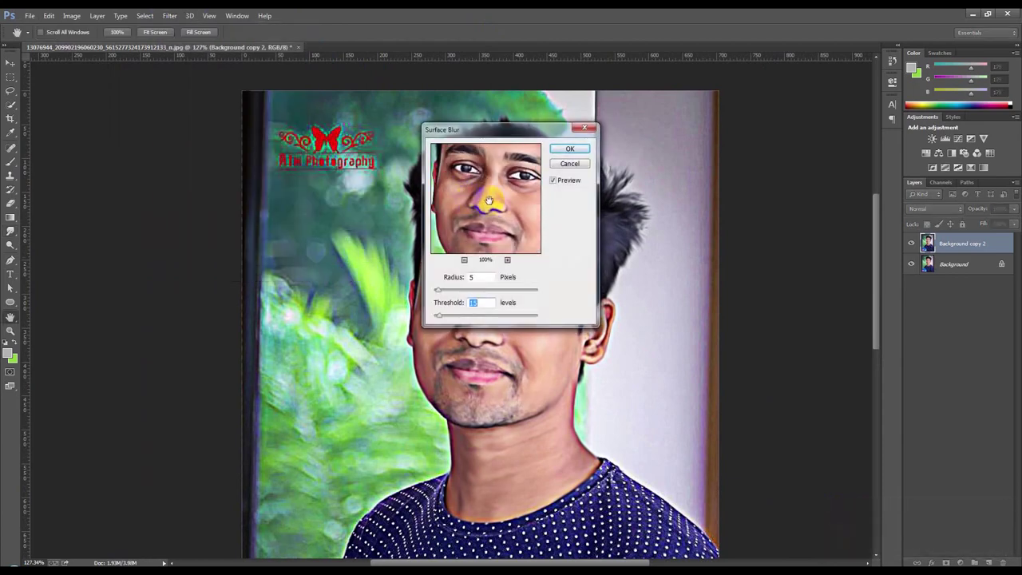
pyautogui.moveTo(489, 199); pyautogui.dragTo(498, 210)
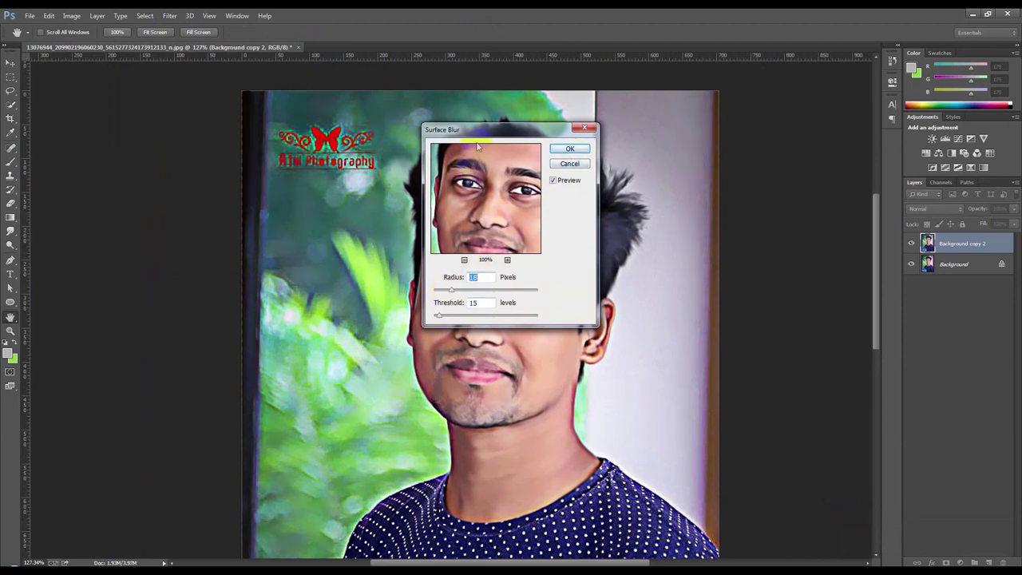
pyautogui.moveTo(478, 129); pyautogui.dragTo(662, 146)
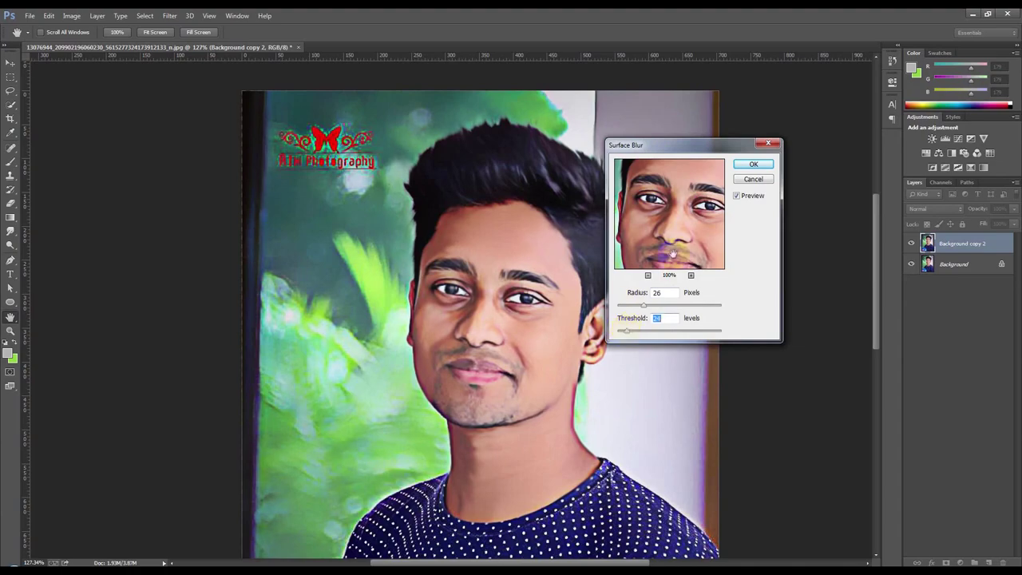
pyautogui.click(753, 166)
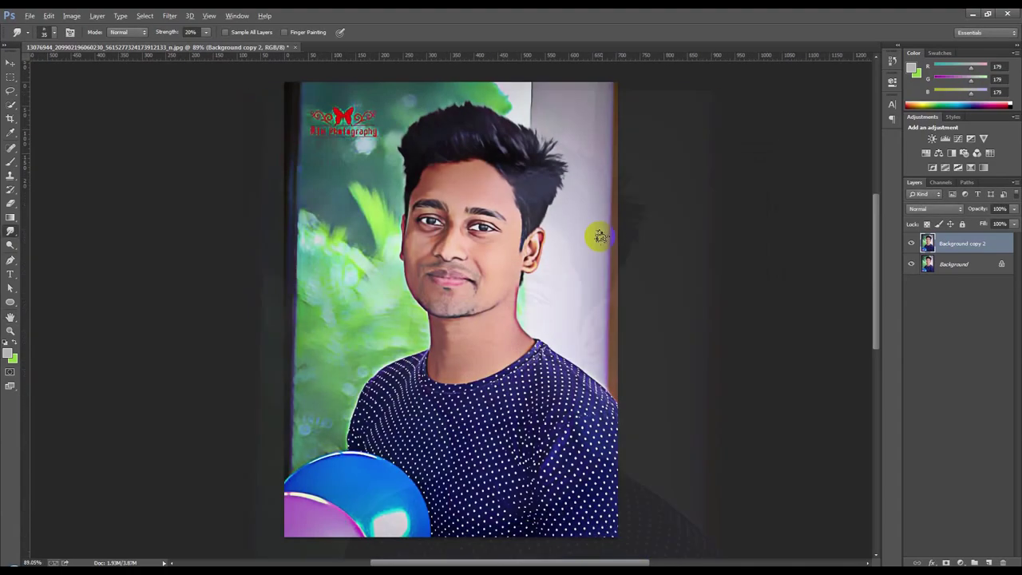
# Step: Brighten the portrait with Levels, shifting the midtone left and white input to 238
pyautogui.scroll(2, 479, 206)
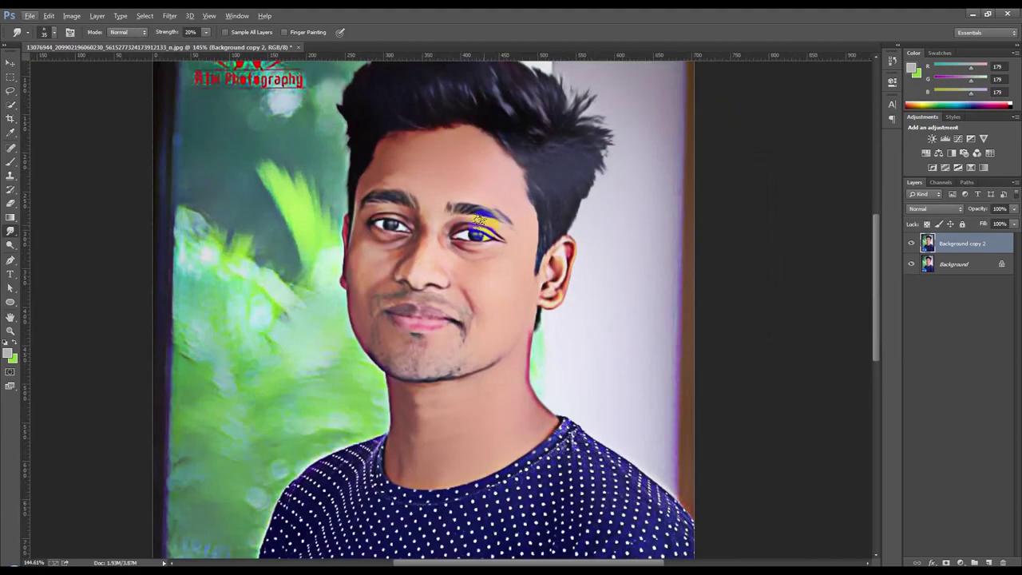
pyautogui.scroll(-2, 479, 217)
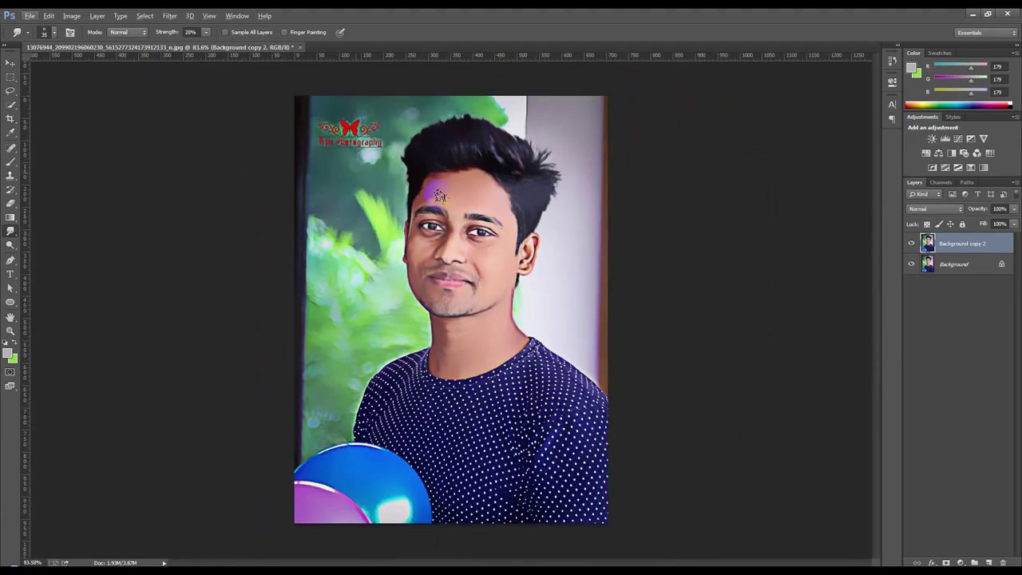
pyautogui.click(77, 20)
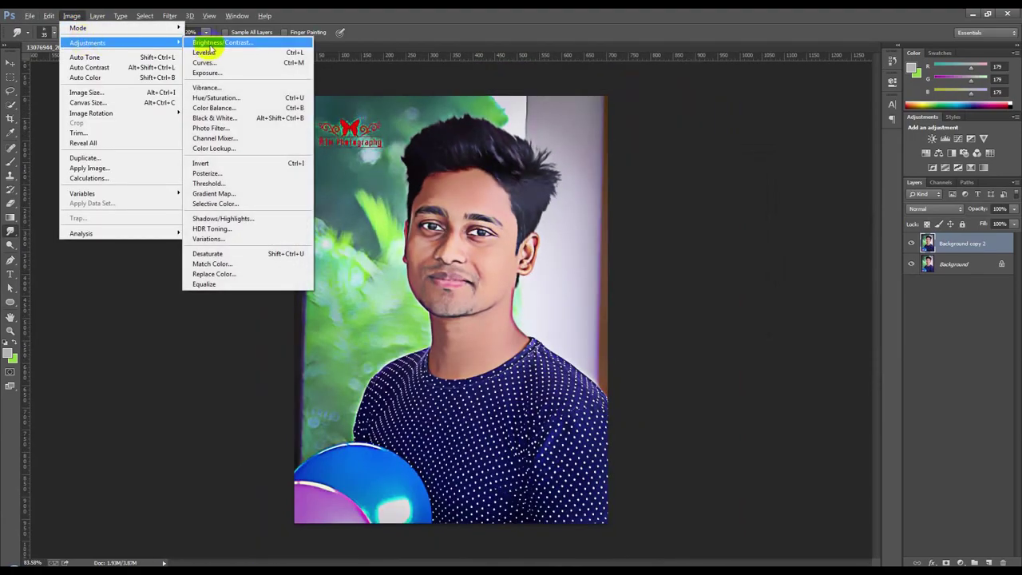
pyautogui.click(229, 61)
pyautogui.moveTo(468, 132); pyautogui.dragTo(583, 133)
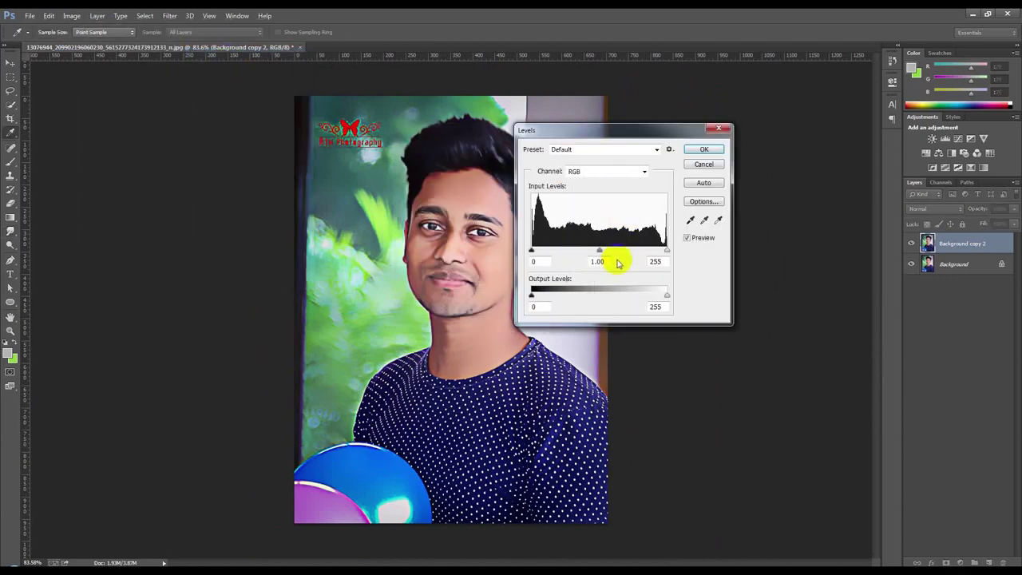
pyautogui.moveTo(602, 252); pyautogui.dragTo(592, 252)
pyautogui.moveTo(667, 250); pyautogui.dragTo(658, 252)
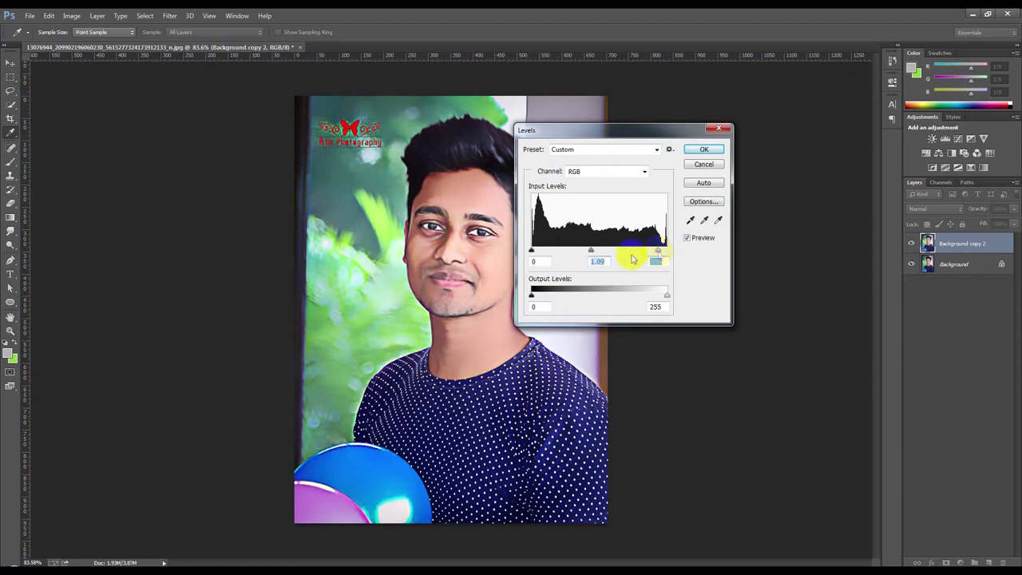
pyautogui.click(704, 149)
# Step: Reduce the shadow lift with Shadows/Highlights, Shadows Amount 26
pyautogui.click(71, 15)
pyautogui.click(228, 218)
pyautogui.moveTo(519, 159); pyautogui.dragTo(681, 151)
pyautogui.moveTo(629, 193)
pyautogui.mouseDown()
pyautogui.moveTo(605, 194)
pyautogui.moveTo(657, 190)
pyautogui.mouseUp()
pyautogui.click(745, 172)
pyautogui.press('r')
pyautogui.scroll(2, 555, 235)
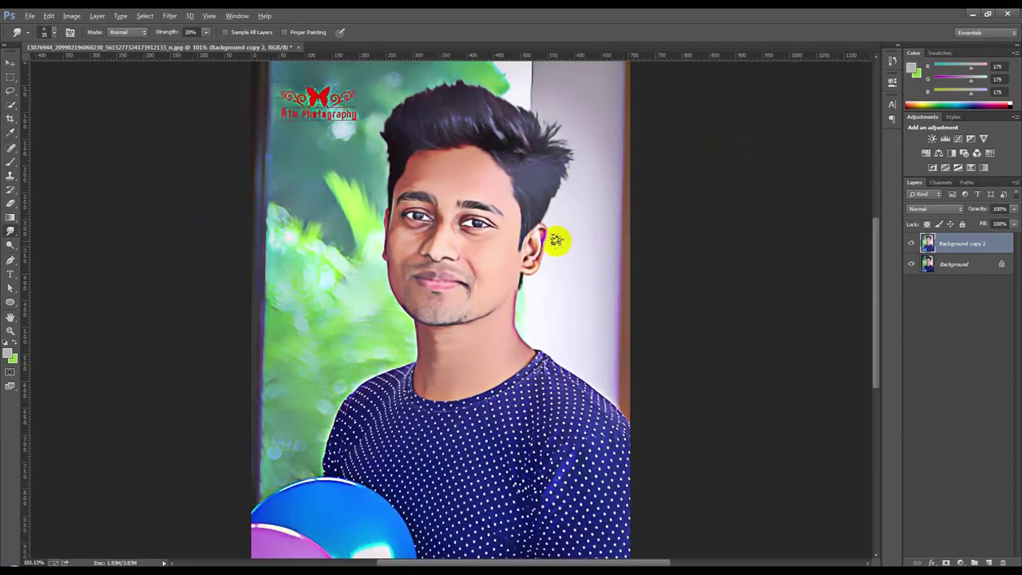
pyautogui.scroll(-3, 482, 279)
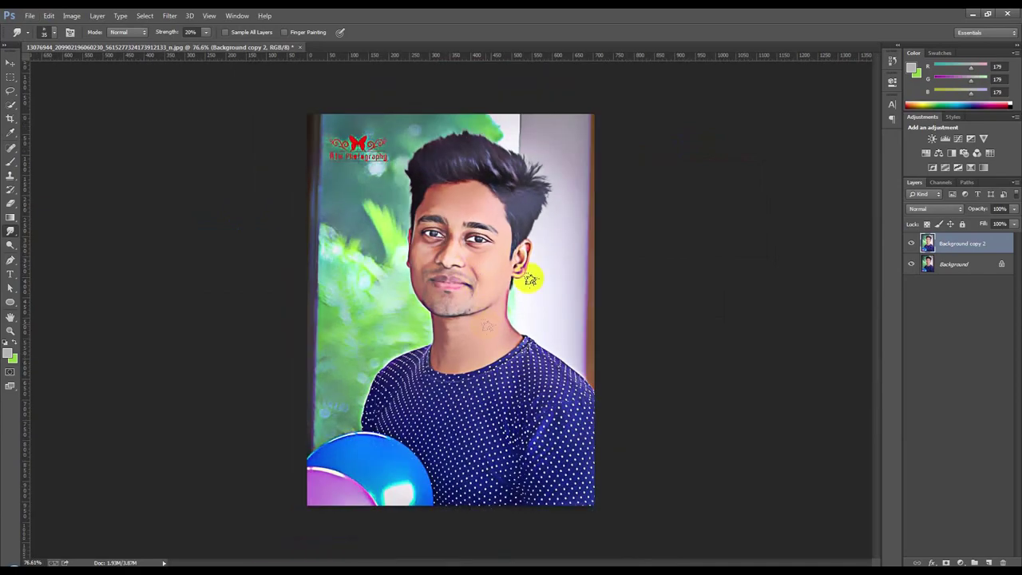
pyautogui.scroll(1, 534, 274)
pyautogui.scroll(4, 487, 228)
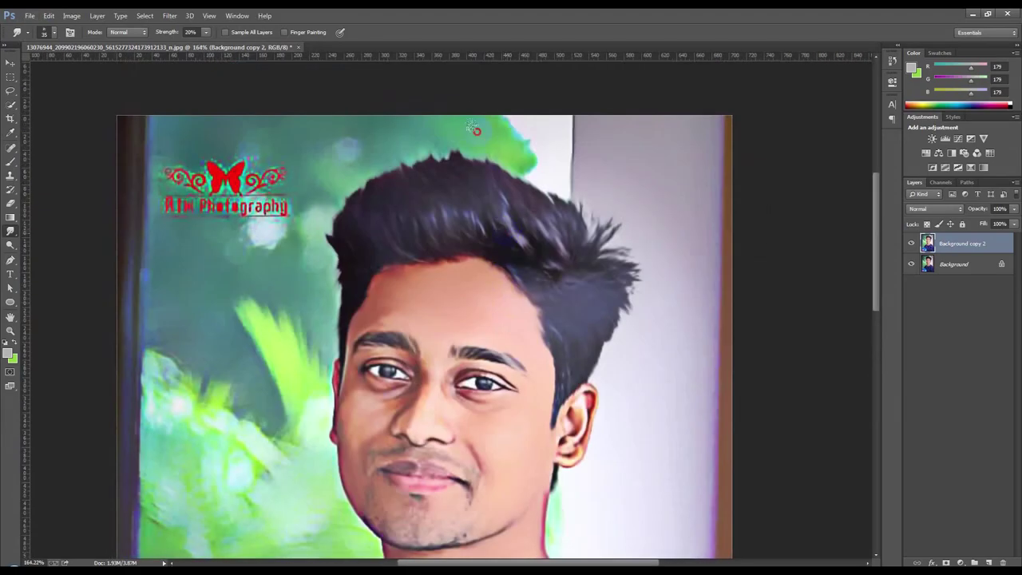
# Step: Smudge the left edge of the hair into a blended stroke
pyautogui.moveTo(441, 148)
pyautogui.mouseDown()
pyautogui.moveTo(333, 248)
pyautogui.moveTo(316, 292)
pyautogui.mouseUp()
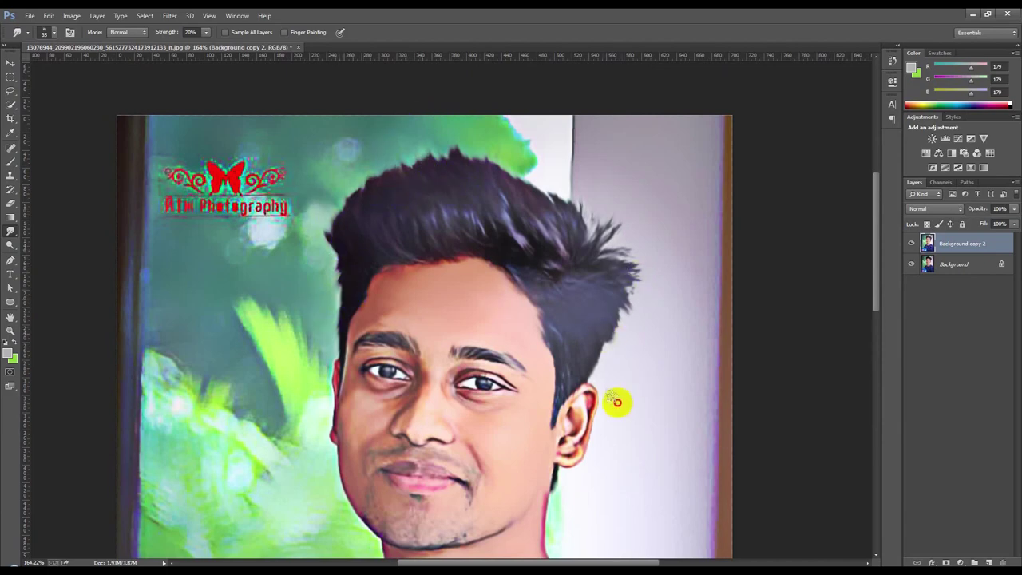
pyautogui.scroll(-2, 620, 417)
pyautogui.scroll(-2, 597, 376)
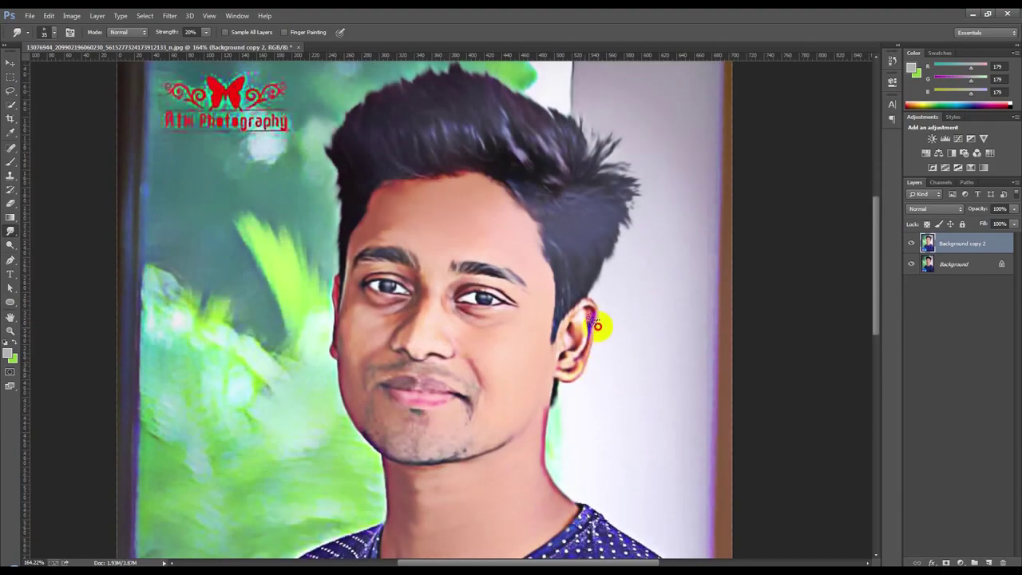
pyautogui.scroll(-2, 563, 369)
pyautogui.scroll(-5, 557, 364)
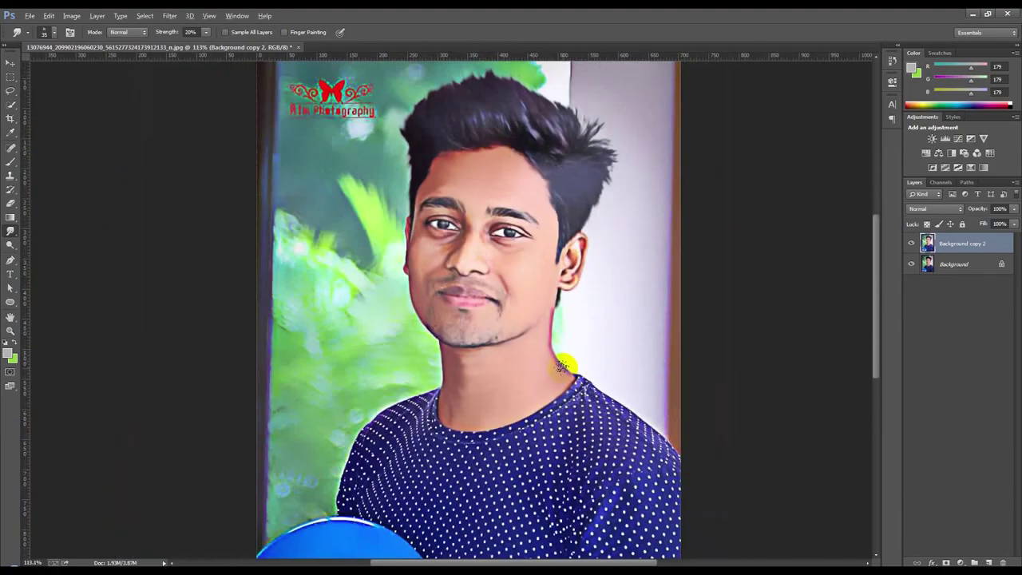
# Step: Lower the portrait's saturation slightly with Hue/Saturation
pyautogui.click(71, 16)
pyautogui.moveTo(88, 42)
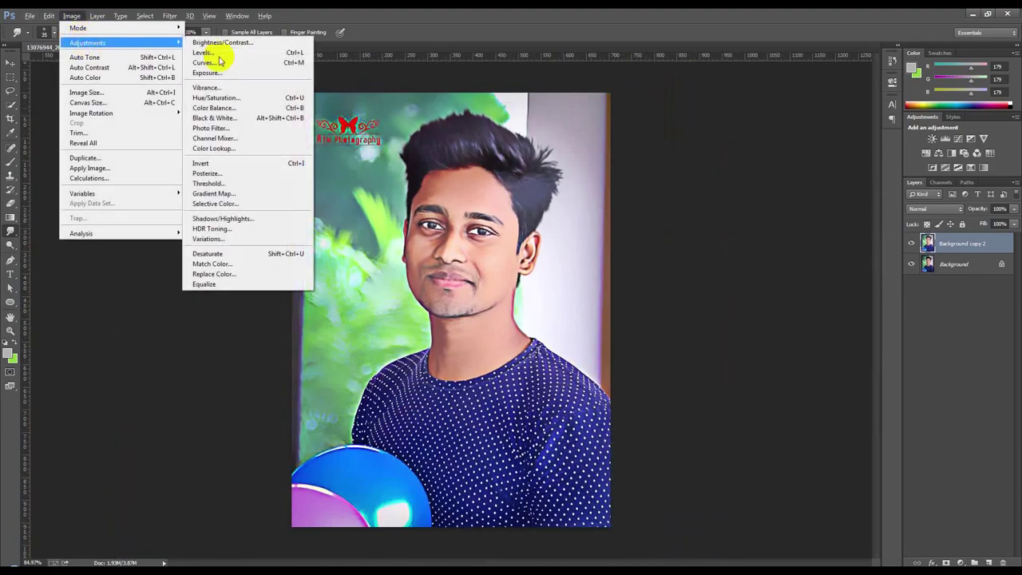
pyautogui.click(219, 100)
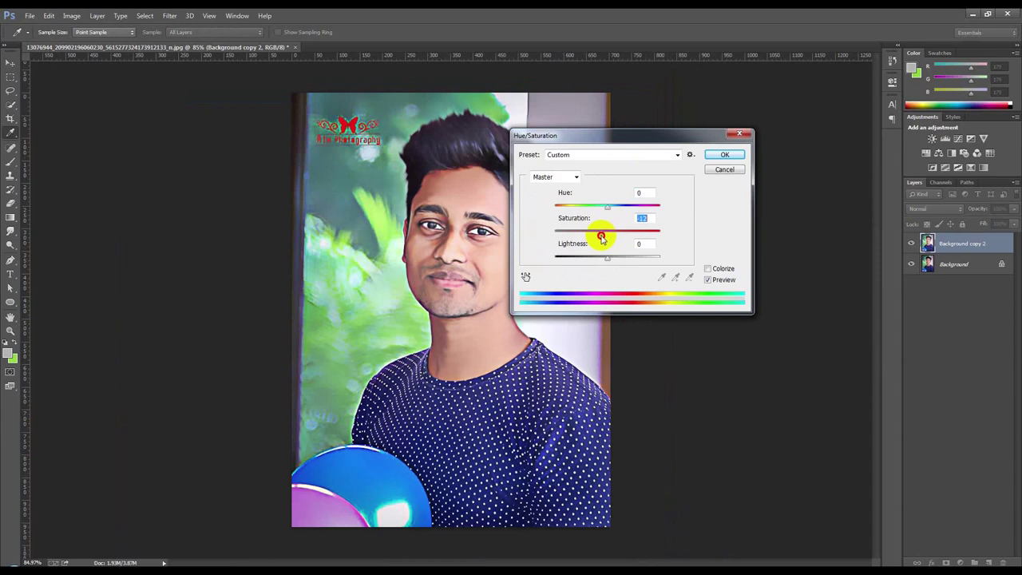
pyautogui.click(723, 156)
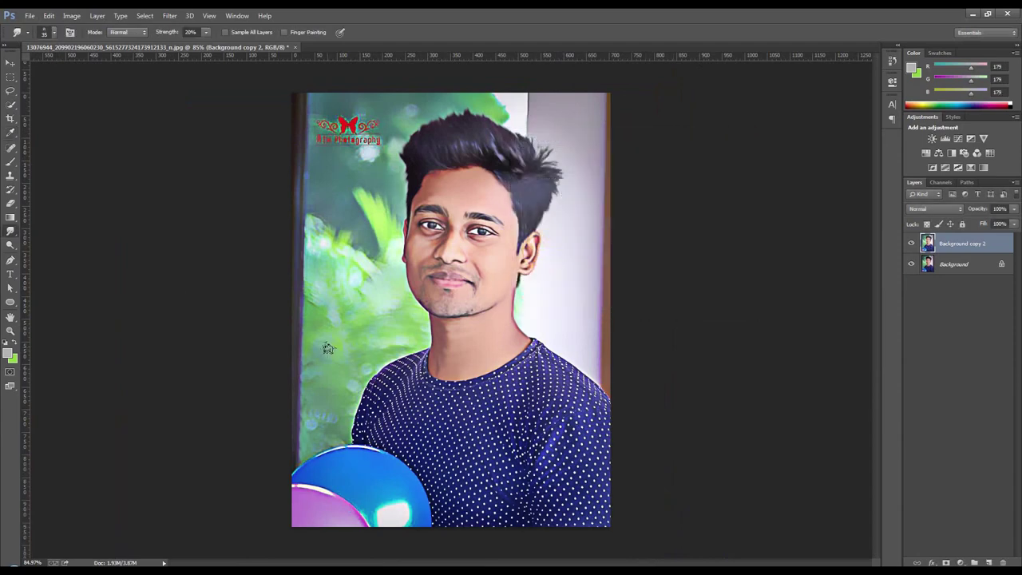
pyautogui.scroll(2, 343, 362)
# Step: Start a Pen path at the shirt edge and trace up the shoulder, cheek and hair
pyautogui.scroll(2, 286, 413)
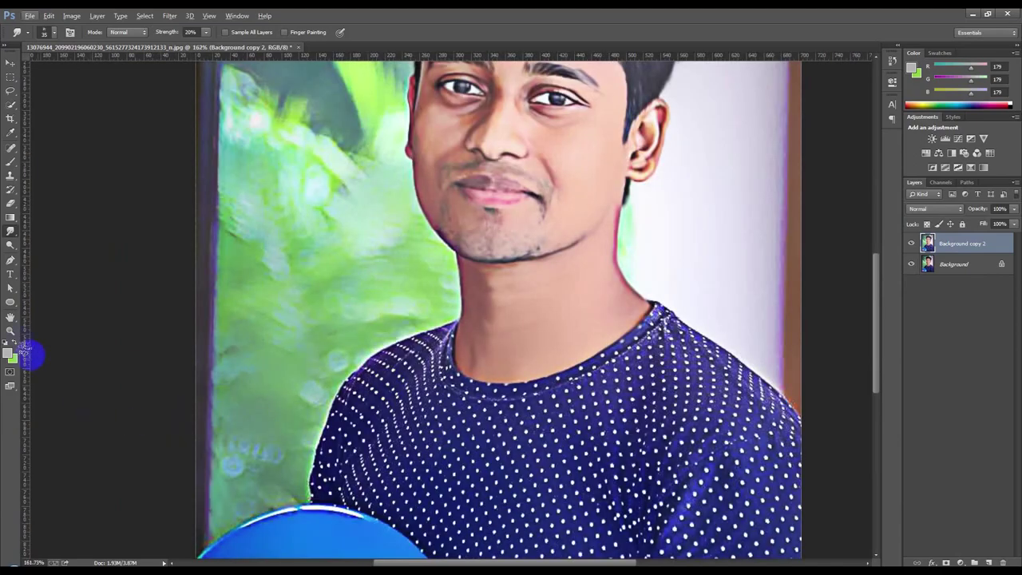
pyautogui.click(9, 264)
pyautogui.scroll(2, 302, 517)
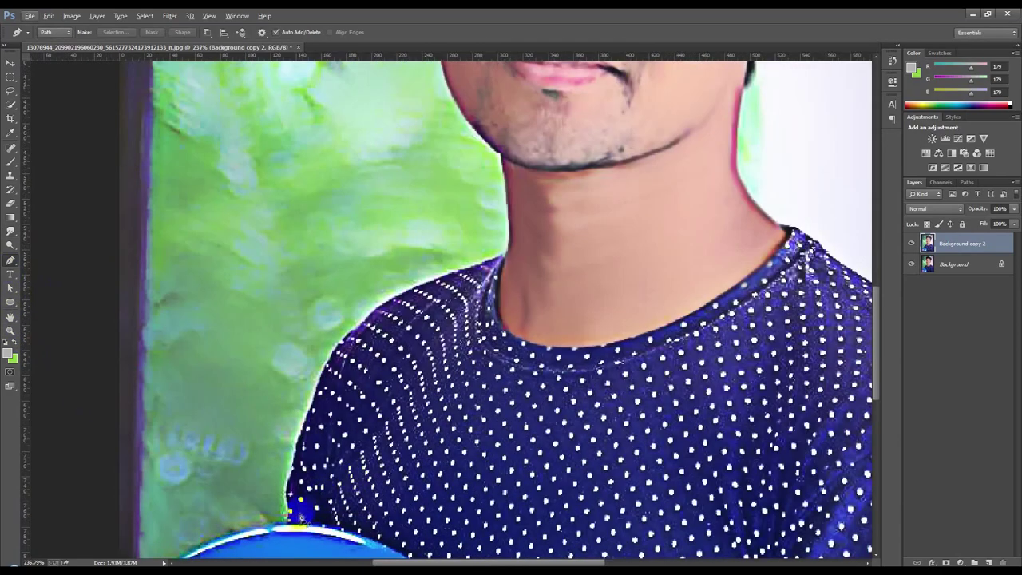
pyautogui.click(291, 504)
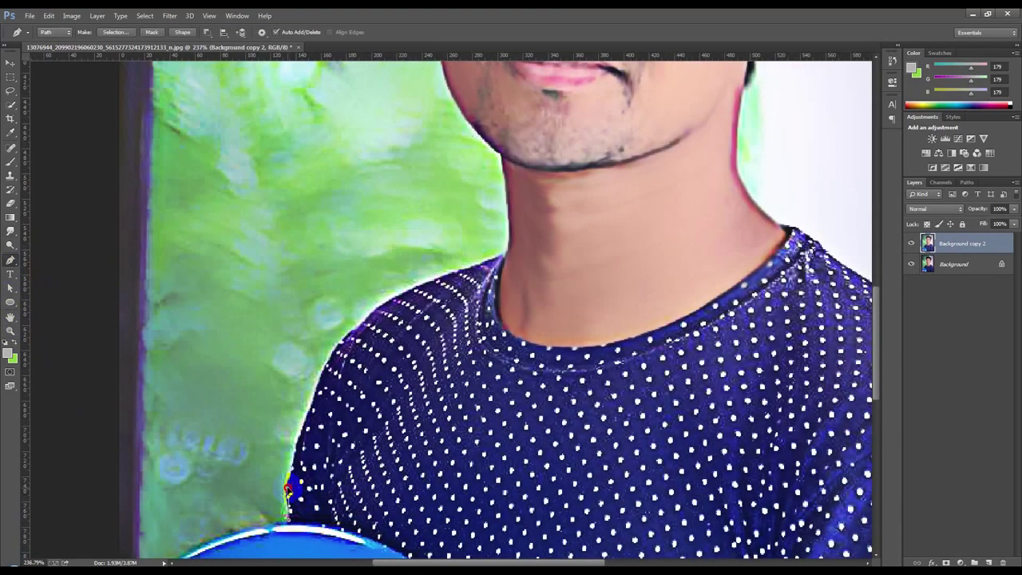
pyautogui.click(339, 336)
pyautogui.scroll(2, 492, 102)
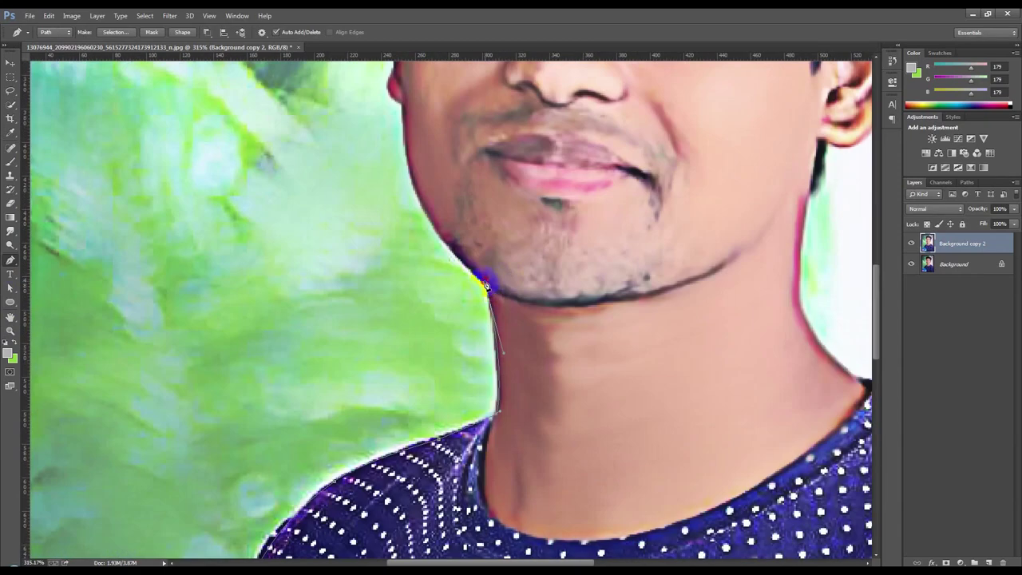
pyautogui.scroll(1, 397, 313)
pyautogui.scroll(3, 397, 312)
pyautogui.moveTo(397, 313); pyautogui.dragTo(404, 297)
pyautogui.scroll(3, 393, 226)
pyautogui.click(395, 262)
pyautogui.click(394, 238)
pyautogui.click(389, 202)
pyautogui.click(369, 166)
# Step: Continue the path around the ear, earlobe, neck and shoulder to close the outline
pyautogui.scroll(1, 376, 167)
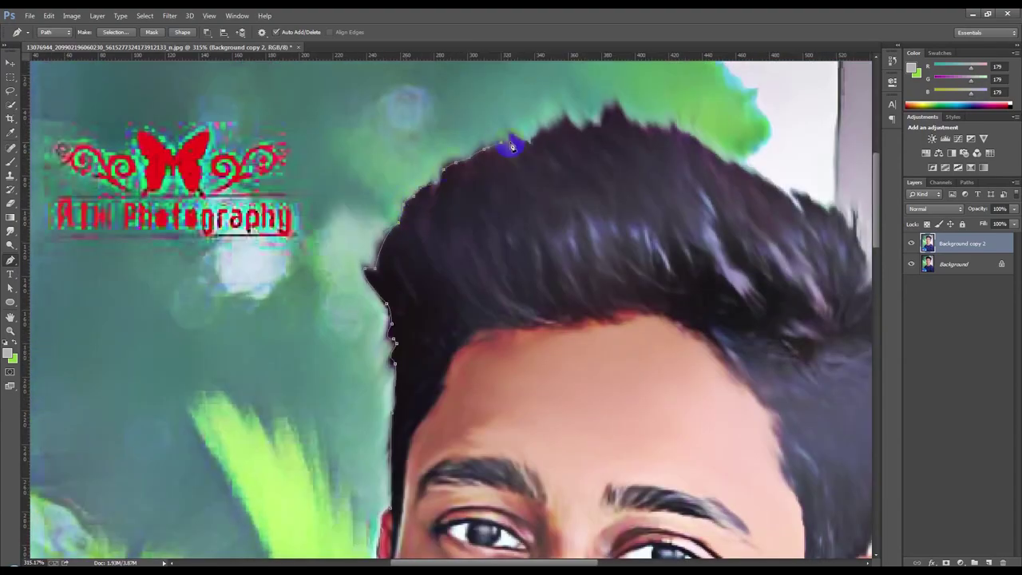
pyautogui.scroll(-2, 833, 214)
pyautogui.hscroll(4, 833, 214)
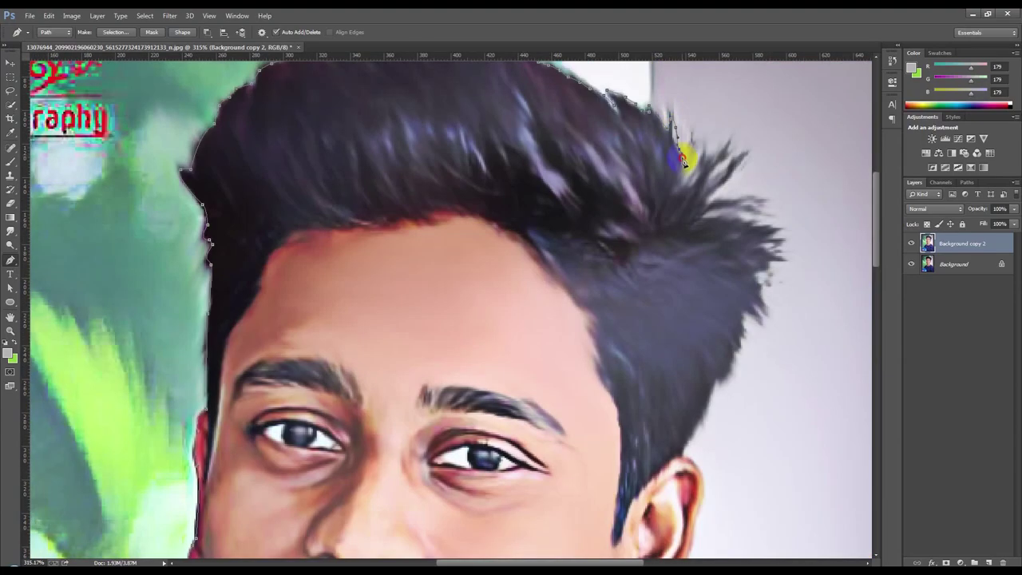
pyautogui.scroll(-3, 687, 448)
pyautogui.hscroll(2, 687, 448)
pyautogui.click(595, 309)
pyautogui.click(575, 368)
pyautogui.click(542, 395)
pyautogui.scroll(-3, 515, 447)
pyautogui.click(493, 334)
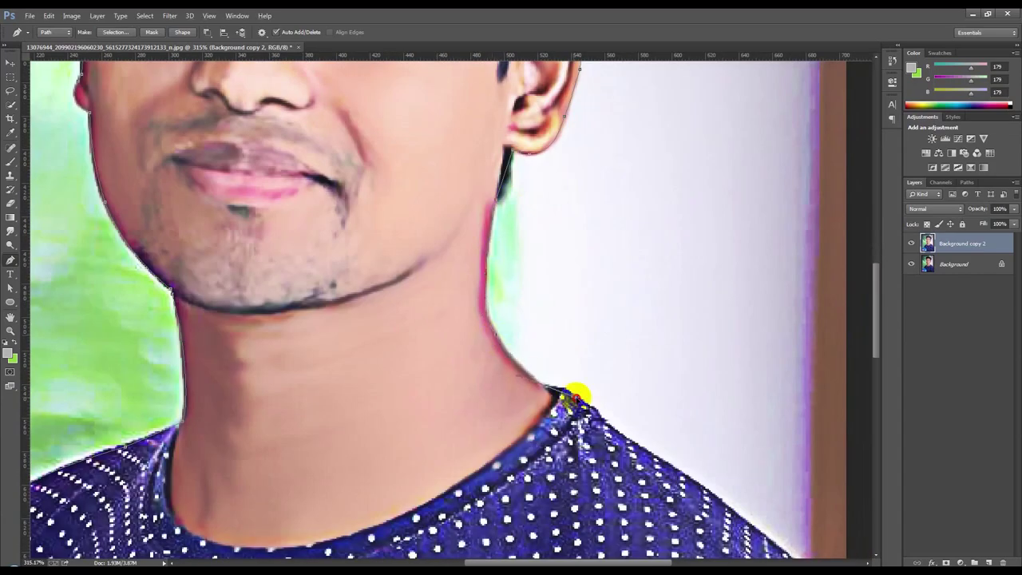
pyautogui.scroll(-3, 615, 422)
pyautogui.hscroll(2, 616, 423)
pyautogui.click(666, 393)
pyautogui.hotkey('ctrl', '0')
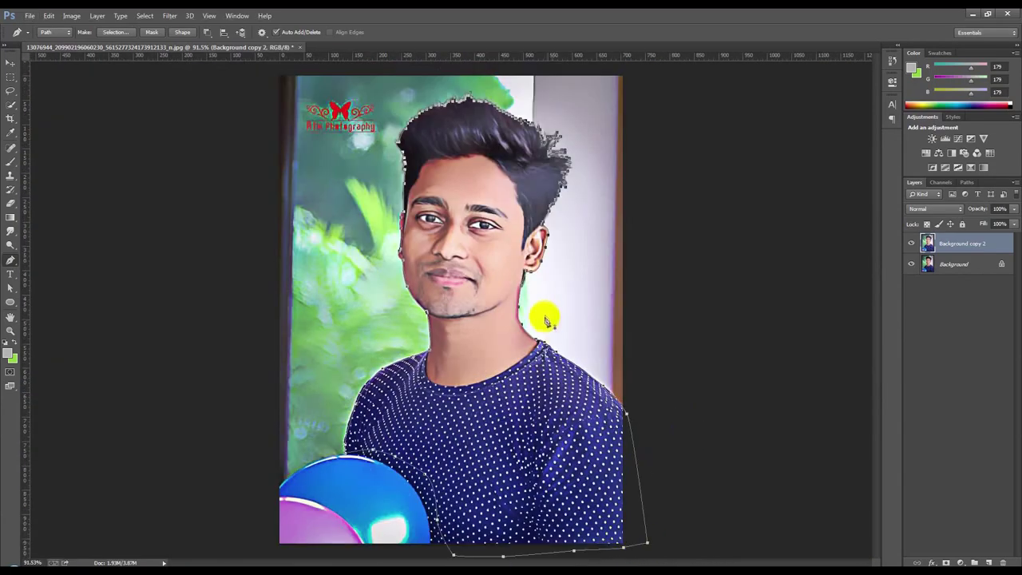
pyautogui.rightClick(477, 247)
# Step: Convert the path to a selection, invert it, and mask out the green backdrop
pyautogui.click(516, 293)
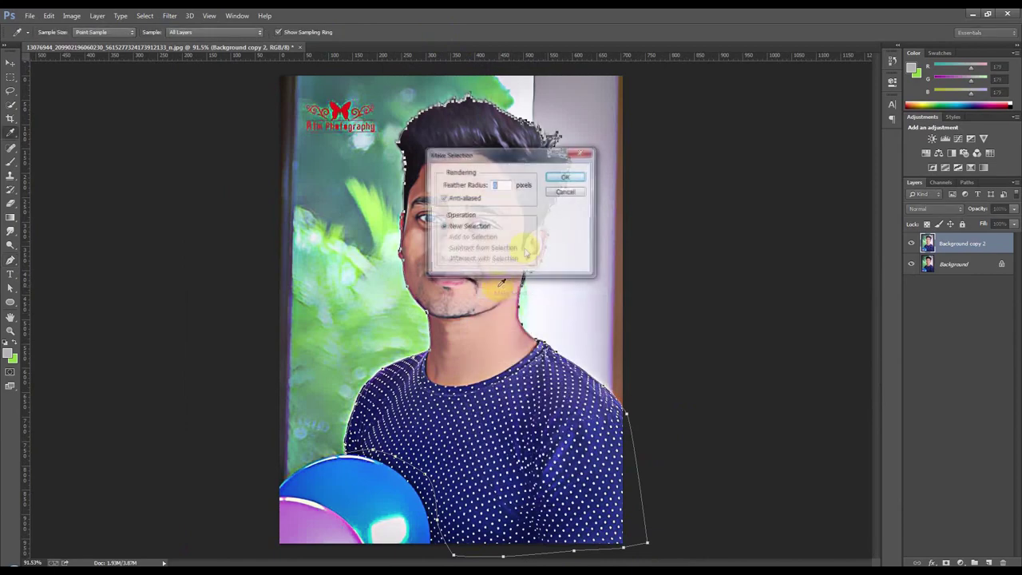
pyautogui.click(569, 174)
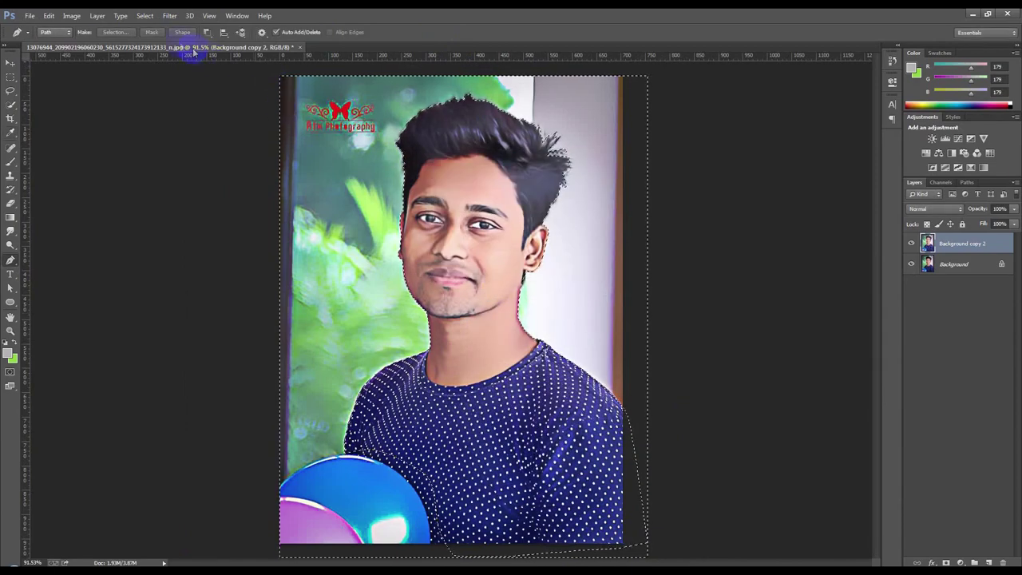
pyautogui.click(100, 21)
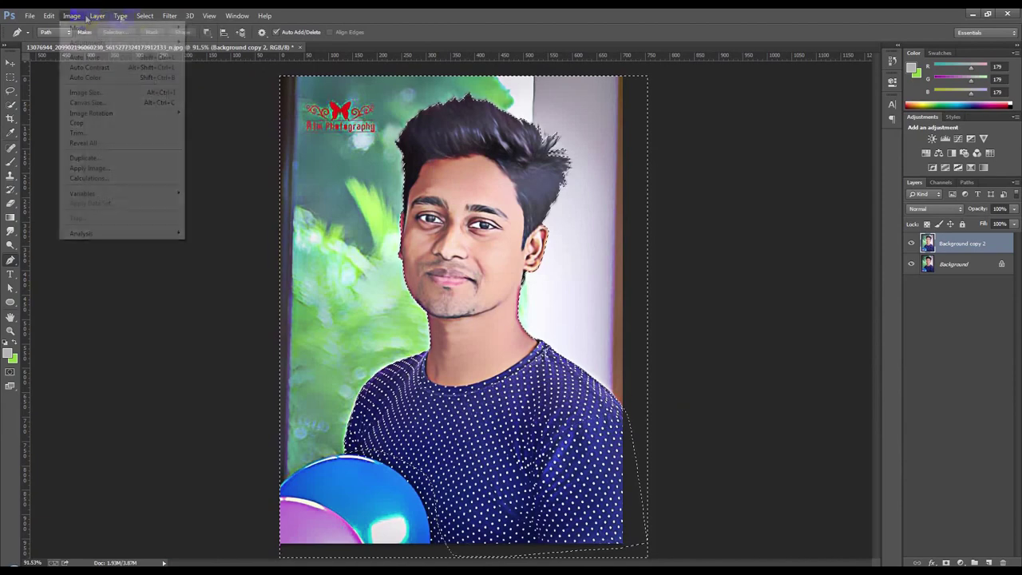
pyautogui.click(160, 56)
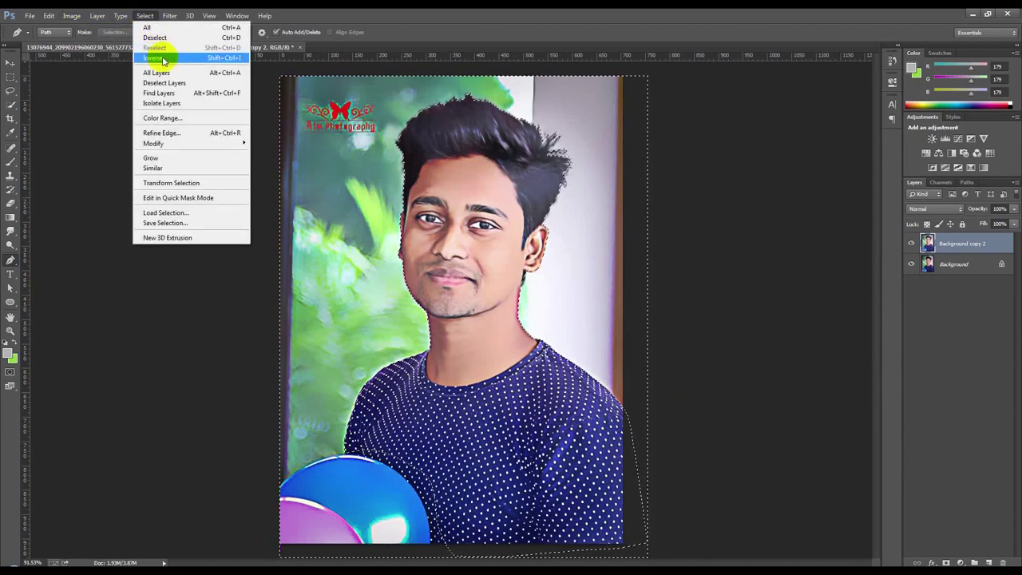
pyautogui.click(163, 57)
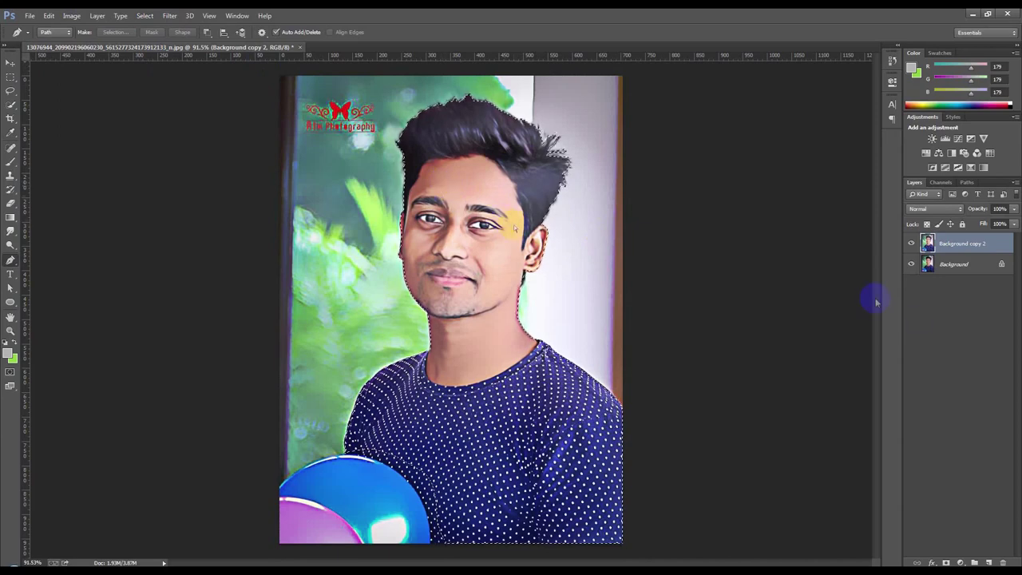
pyautogui.click(946, 563)
# Step: Hide the original Background layer and nudge the masked cut-out slightly up and left
pyautogui.click(18, 64)
pyautogui.click(911, 263)
pyautogui.click(926, 264)
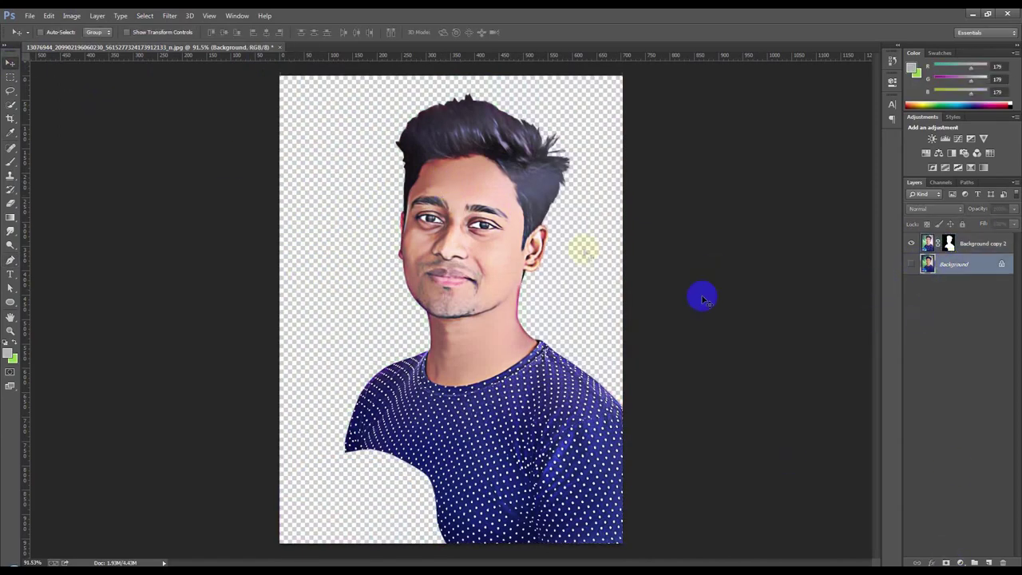
pyautogui.click(643, 253)
pyautogui.click(516, 222)
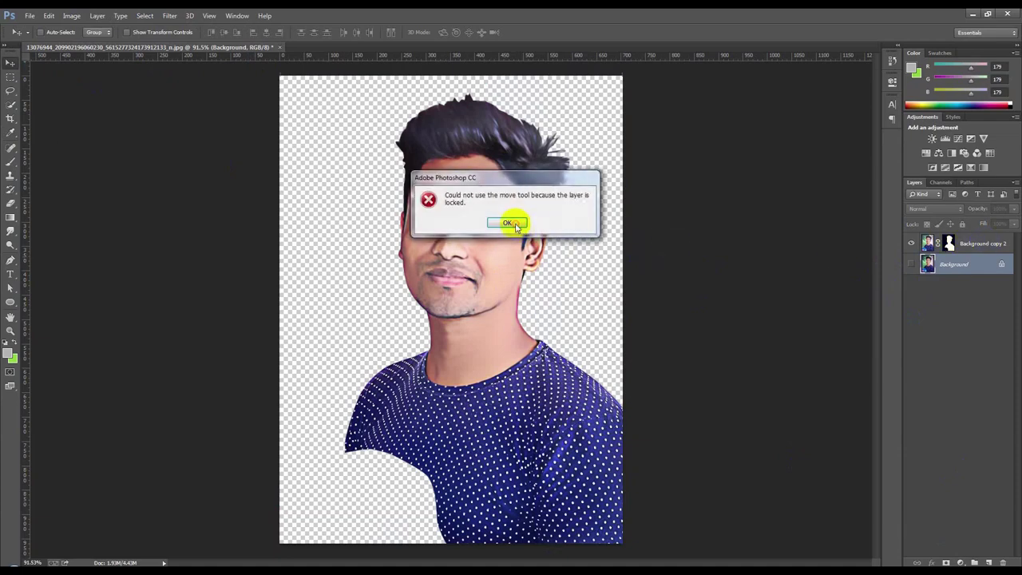
pyautogui.click(971, 243)
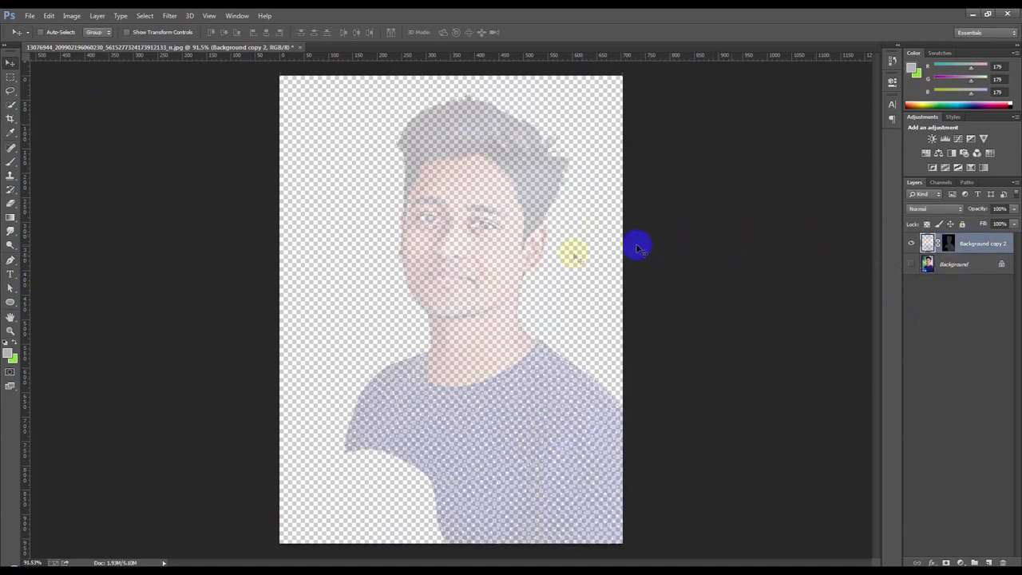
pyautogui.moveTo(468, 250); pyautogui.dragTo(446, 234)
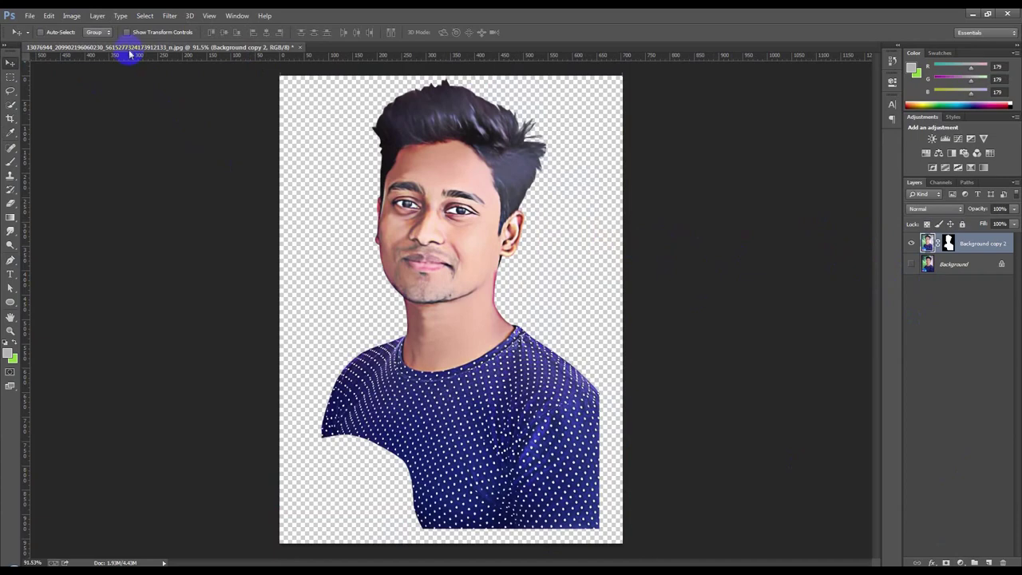
pyautogui.click(27, 16)
# Step: Create a new document using the 1920 px X 1080 px preset
pyautogui.click(36, 26)
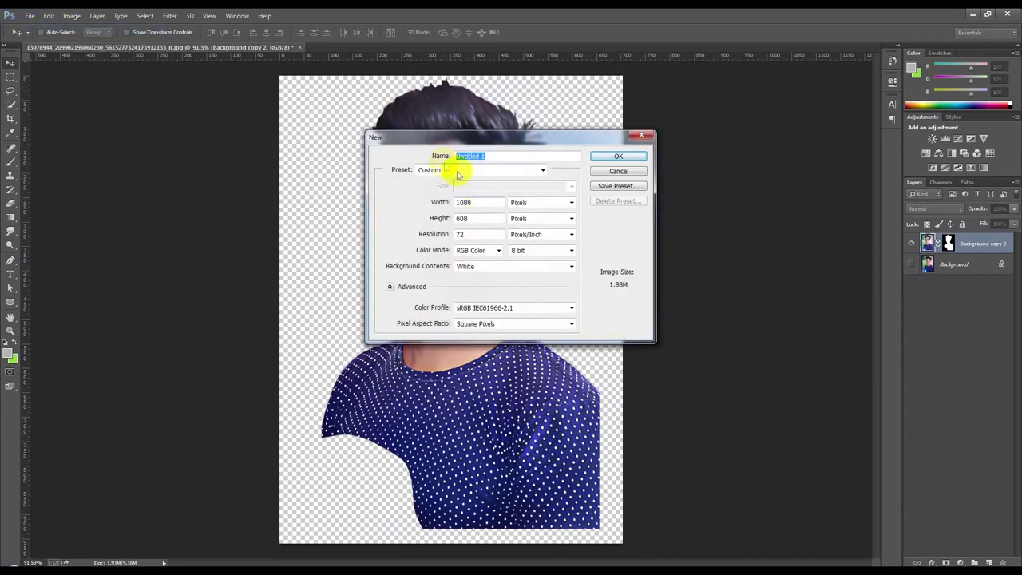
pyautogui.click(451, 171)
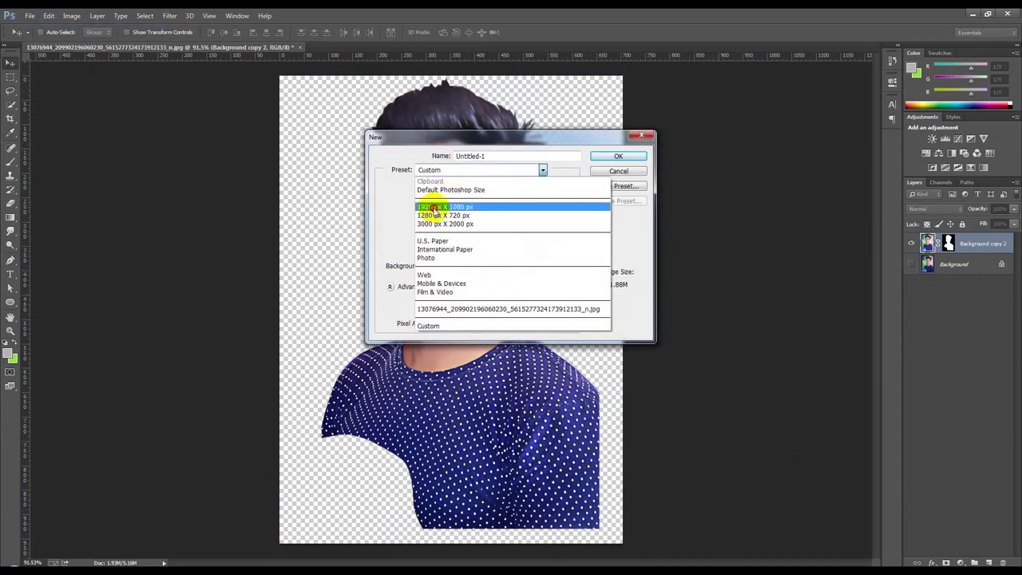
pyautogui.click(432, 207)
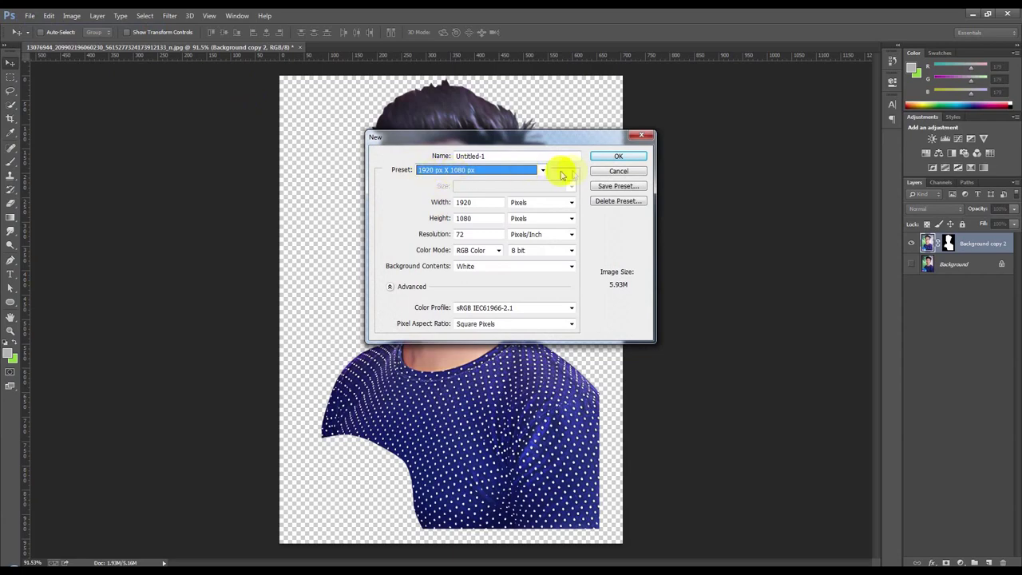
pyautogui.click(611, 157)
pyautogui.click(424, 226)
# Step: Fill the canvas with pale pink foreground colour fff0eb (RGB 255, 240, 235)
pyautogui.click(8, 353)
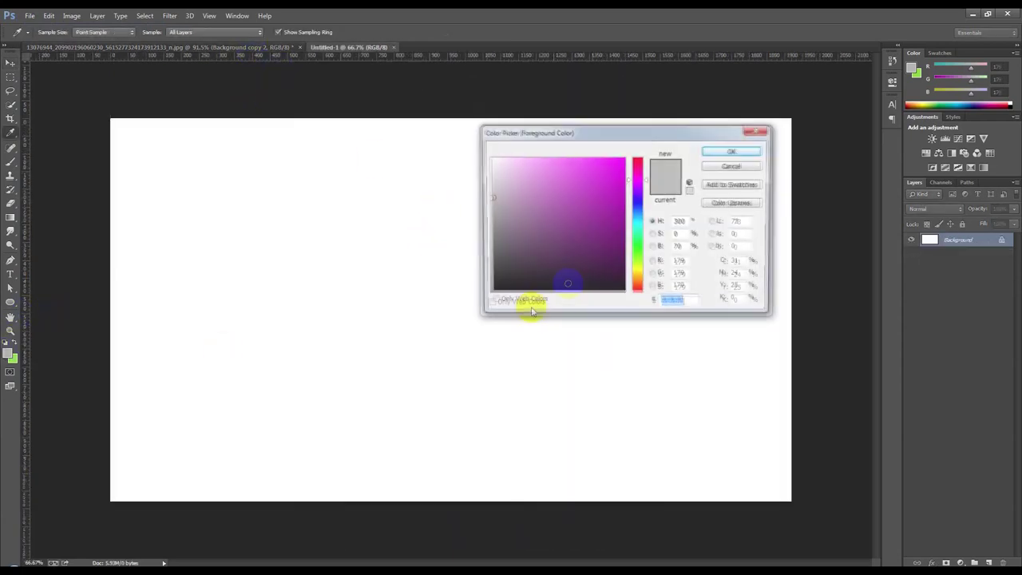
pyautogui.moveTo(637, 250); pyautogui.dragTo(640, 277)
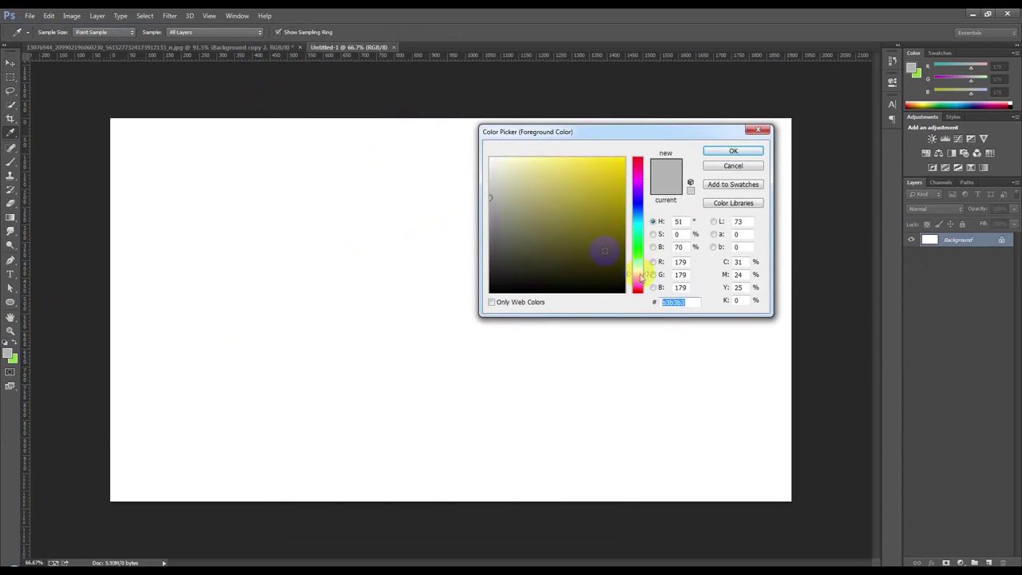
pyautogui.moveTo(497, 171); pyautogui.dragTo(498, 156)
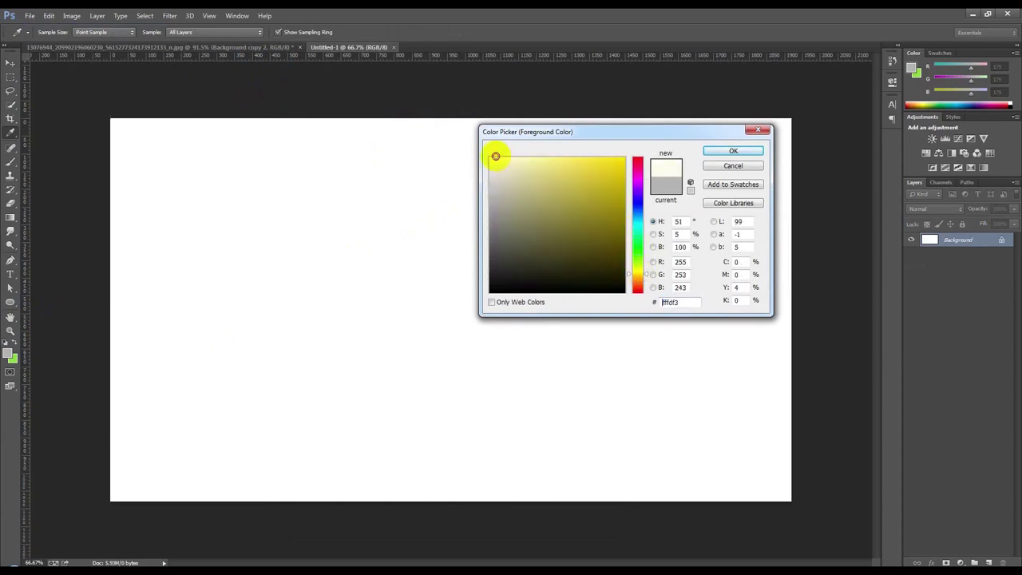
pyautogui.moveTo(500, 156); pyautogui.dragTo(500, 158)
pyautogui.moveTo(640, 277); pyautogui.dragTo(641, 290)
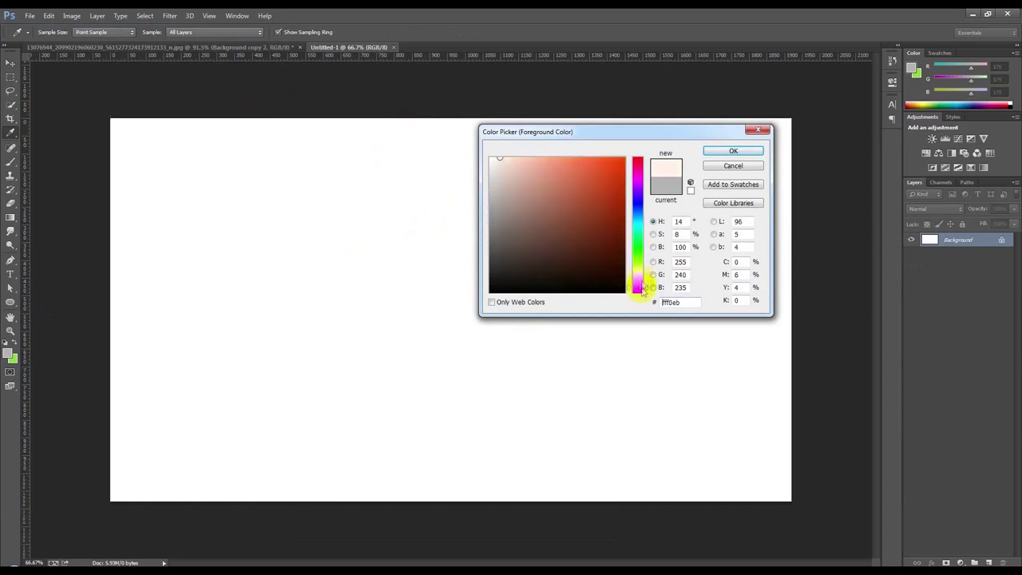
pyautogui.click(730, 157)
pyautogui.hotkey('alt', 'BackSpace')
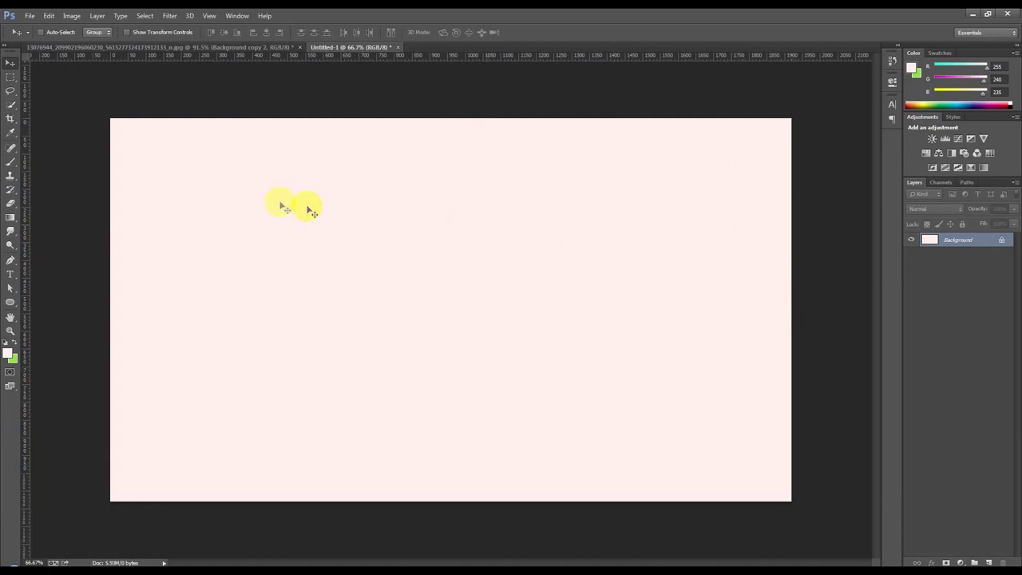
# Step: Move the cut-out portrait layer onto the pink Untitled-1 canvas and rotate it about -3°
pyautogui.click(65, 17)
pyautogui.moveTo(87, 43)
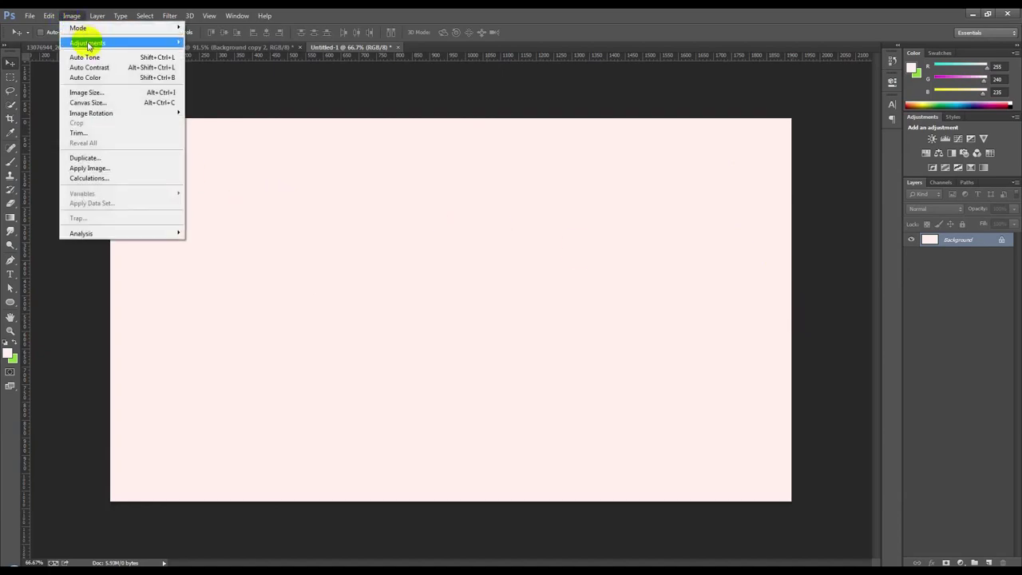
pyautogui.click(78, 292)
pyautogui.click(212, 47)
pyautogui.moveTo(299, 200)
pyautogui.mouseDown()
pyautogui.moveTo(323, 46)
pyautogui.moveTo(435, 267)
pyautogui.mouseUp()
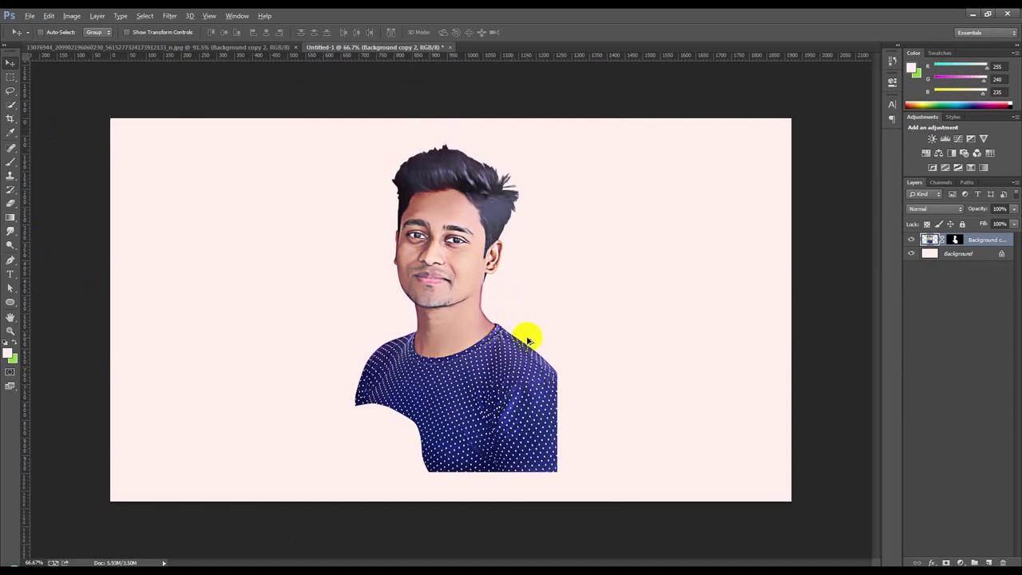
pyautogui.scroll(1, 528, 341)
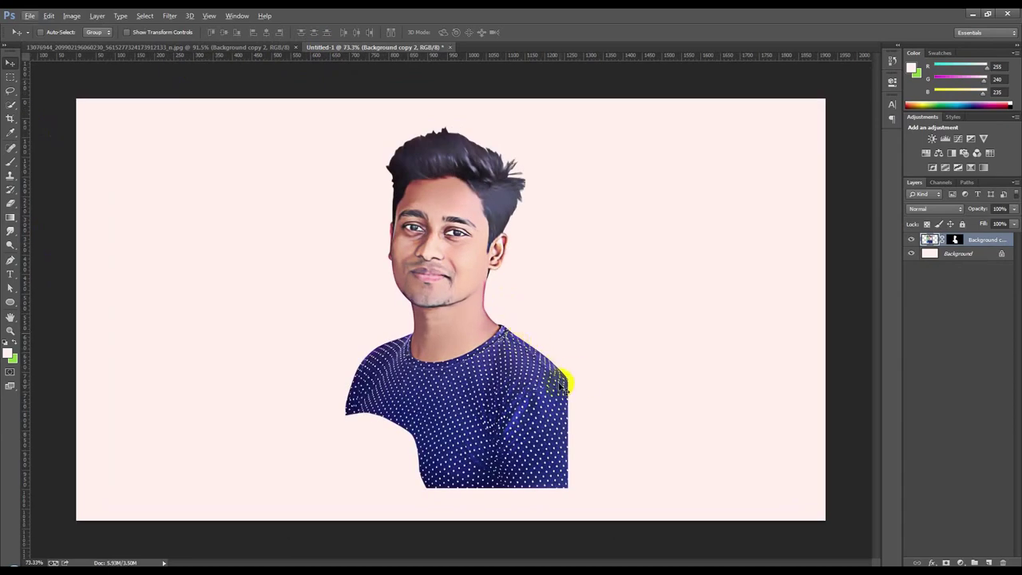
pyautogui.hotkey('ctrl', 't')
pyautogui.moveTo(674, 369); pyautogui.dragTo(679, 360)
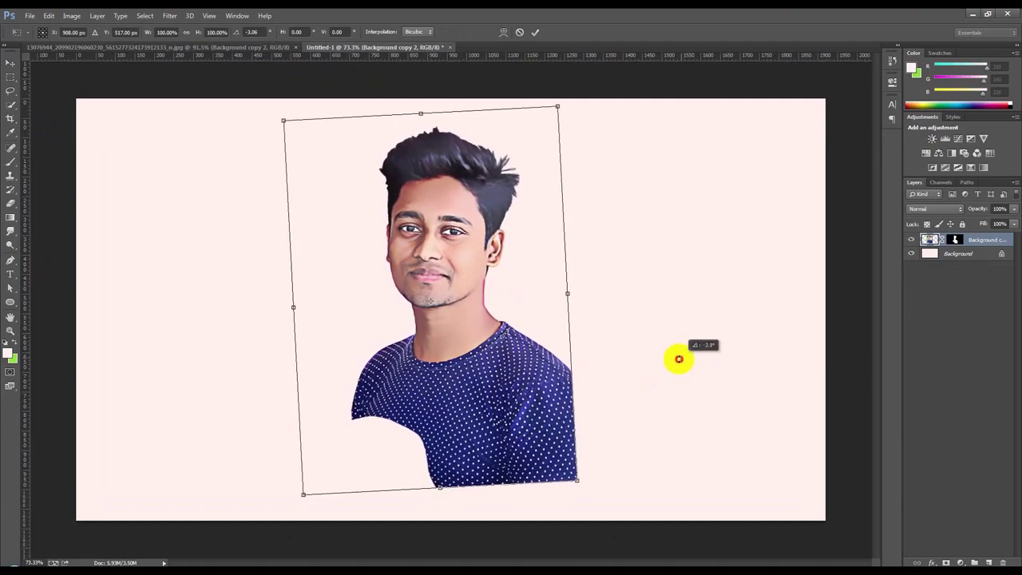
pyautogui.press('Return')
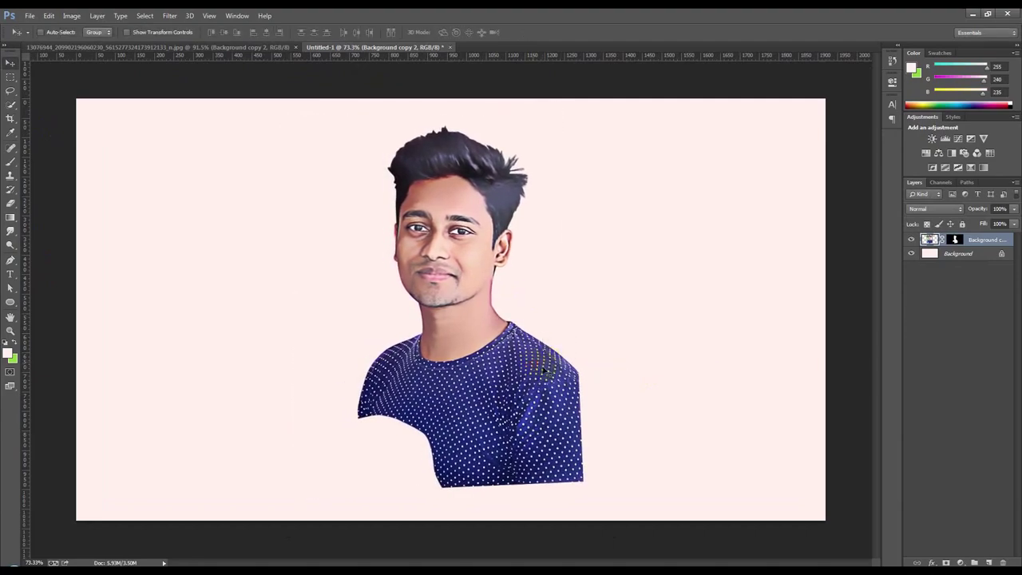
# Step: Convert the portrait layer to a Smart Object, then rasterize it for painting
pyautogui.scroll(5, 484, 110)
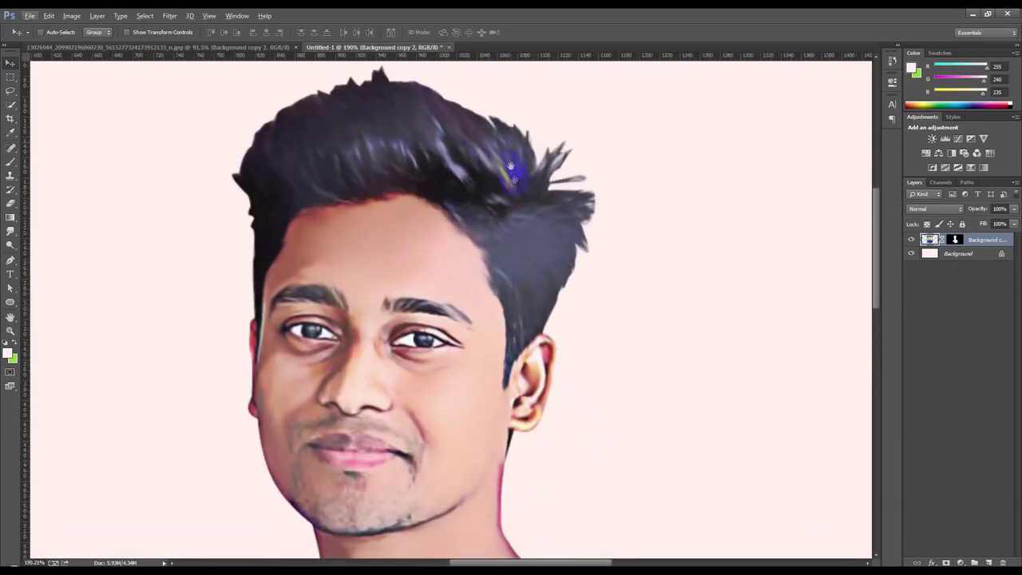
pyautogui.scroll(2, 385, 183)
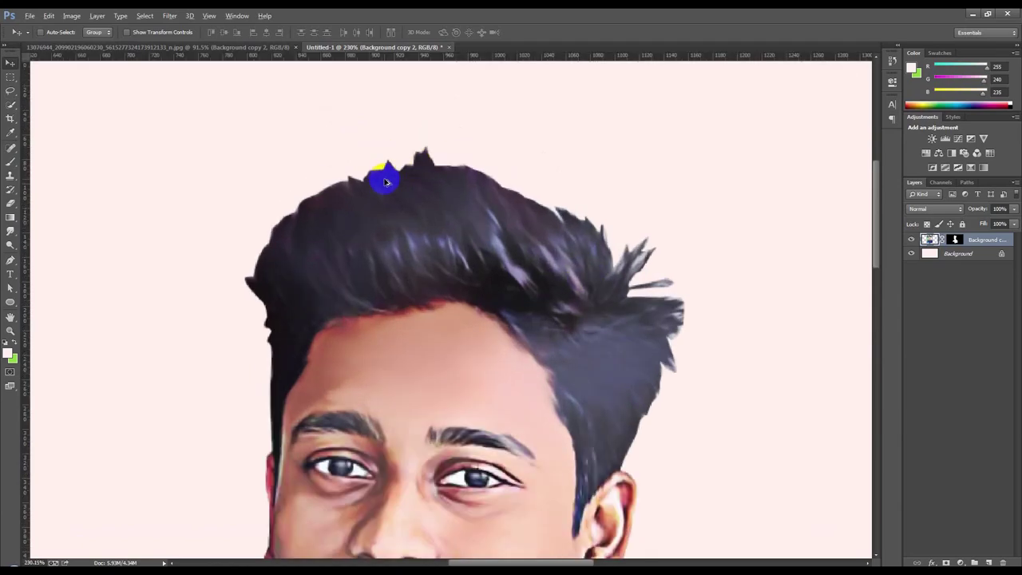
pyautogui.rightClick(982, 240)
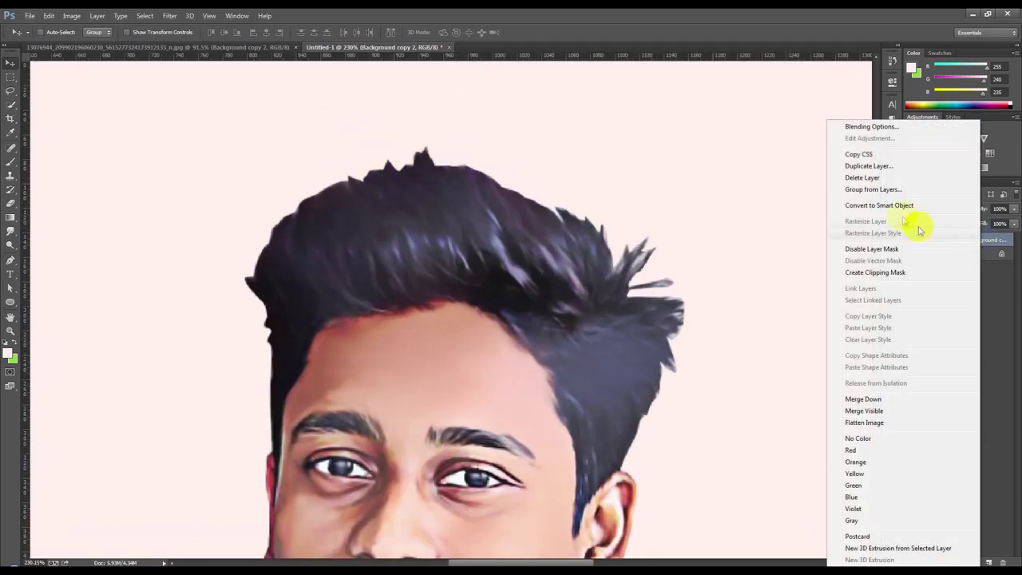
pyautogui.click(879, 203)
pyautogui.rightClick(961, 240)
pyautogui.click(844, 258)
# Step: With the Smudge tool, pull strands from the head top and soften the left temple edge
pyautogui.scroll(-1, 563, 240)
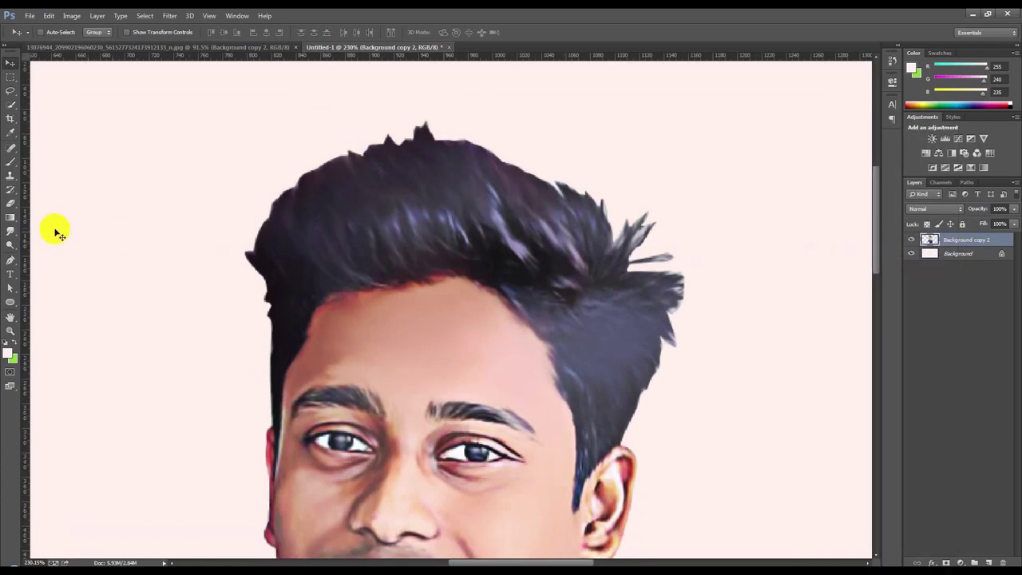
pyautogui.click(12, 230)
pyautogui.click(40, 252)
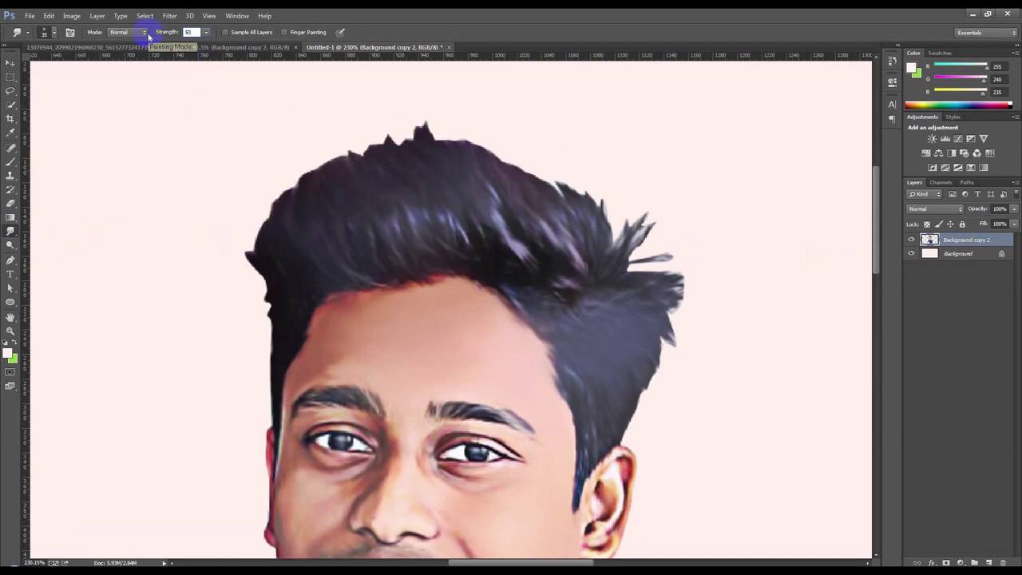
pyautogui.moveTo(379, 171)
pyautogui.mouseDown()
pyautogui.moveTo(342, 140)
pyautogui.moveTo(412, 170)
pyautogui.moveTo(319, 112)
pyautogui.moveTo(362, 176)
pyautogui.moveTo(290, 137)
pyautogui.moveTo(318, 208)
pyautogui.moveTo(251, 171)
pyautogui.moveTo(281, 249)
pyautogui.moveTo(258, 176)
pyautogui.moveTo(260, 236)
pyautogui.moveTo(289, 171)
pyautogui.moveTo(279, 301)
pyautogui.moveTo(243, 267)
pyautogui.moveTo(235, 338)
pyautogui.moveTo(243, 397)
pyautogui.moveTo(264, 417)
pyautogui.moveTo(231, 446)
pyautogui.mouseUp()
pyautogui.moveTo(274, 302); pyautogui.dragTo(257, 380)
pyautogui.moveTo(274, 319); pyautogui.dragTo(260, 380)
pyautogui.moveTo(250, 428)
pyautogui.mouseDown()
pyautogui.moveTo(270, 383)
pyautogui.moveTo(247, 447)
pyautogui.mouseUp()
# Step: Smudge the top hair tuft and feather its outline into strands
pyautogui.scroll(3, 326, 337)
pyautogui.moveTo(399, 281); pyautogui.dragTo(376, 273)
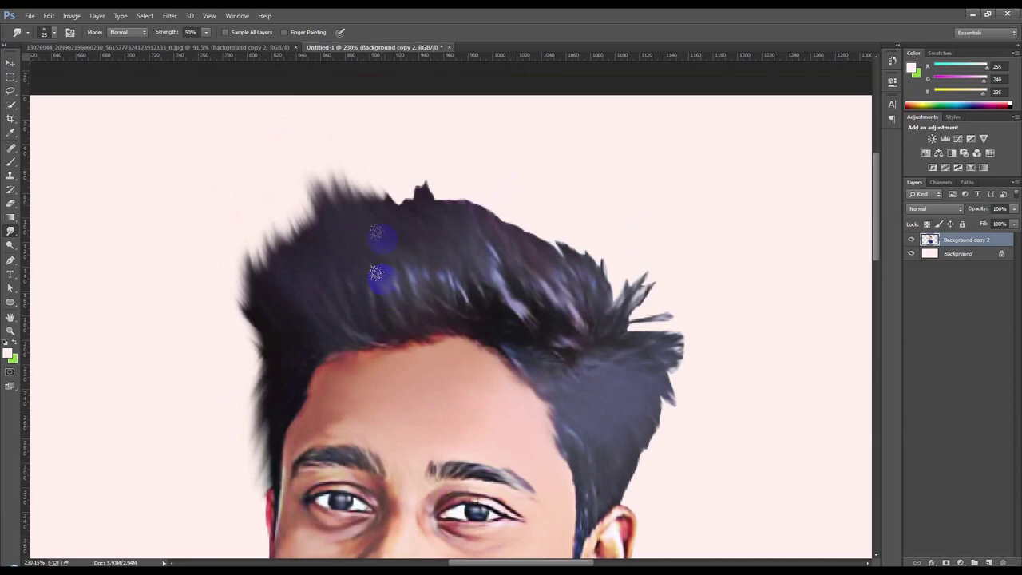
pyautogui.moveTo(402, 230); pyautogui.dragTo(399, 144)
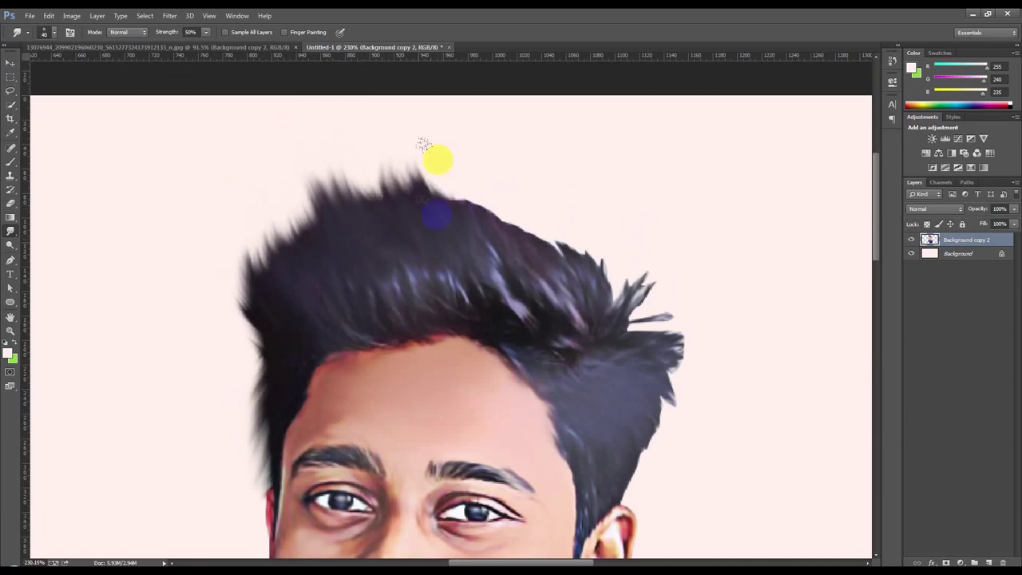
pyautogui.moveTo(451, 190); pyautogui.dragTo(417, 157)
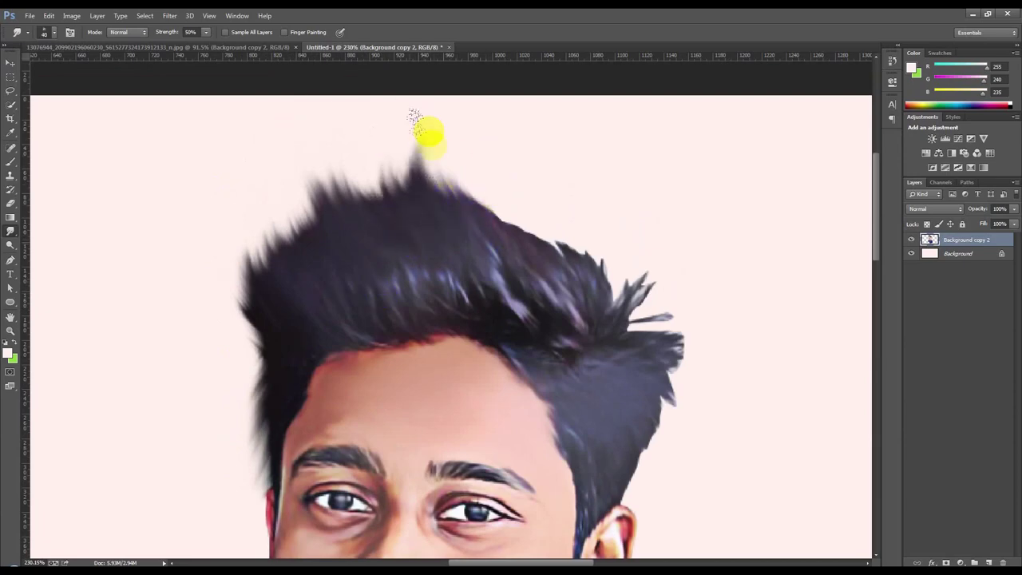
pyautogui.moveTo(424, 203); pyautogui.dragTo(290, 151)
pyautogui.moveTo(316, 206); pyautogui.dragTo(205, 290)
pyautogui.moveTo(494, 163); pyautogui.dragTo(428, 124)
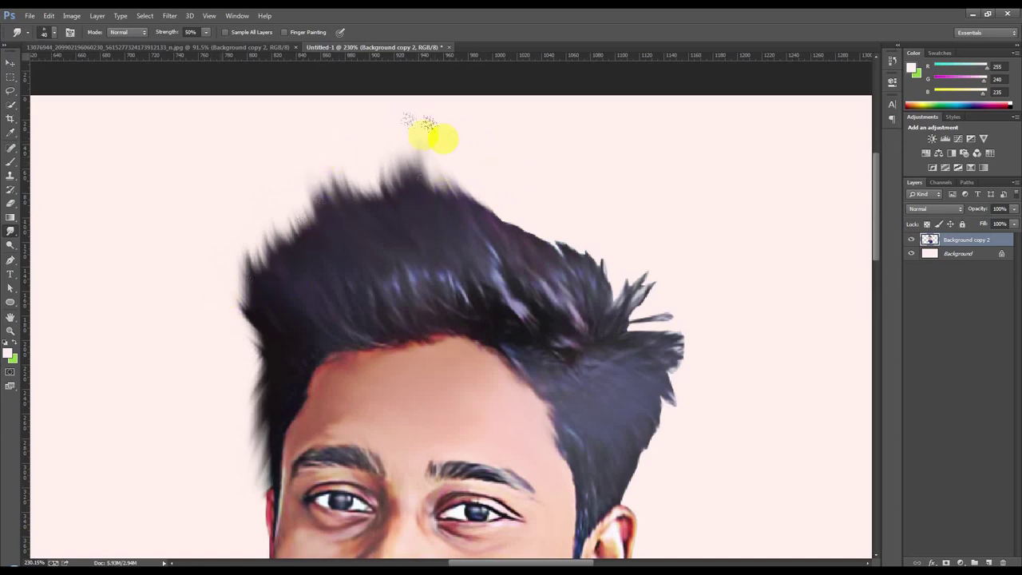
pyautogui.moveTo(401, 162); pyautogui.dragTo(337, 149)
pyautogui.moveTo(433, 215); pyautogui.dragTo(462, 165)
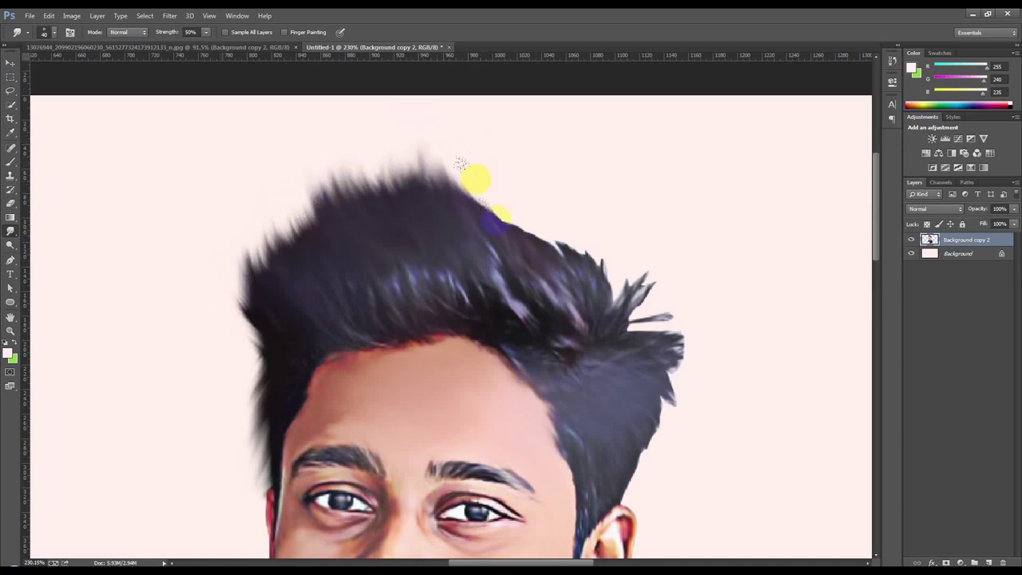
# Step: Smudge the right-side hair tuft into up-right wisps and fade the stray rightward strand
pyautogui.moveTo(452, 130); pyautogui.dragTo(521, 245)
pyautogui.moveTo(494, 148)
pyautogui.mouseDown()
pyautogui.moveTo(537, 267)
pyautogui.moveTo(560, 247)
pyautogui.moveTo(487, 133)
pyautogui.mouseUp()
pyautogui.moveTo(587, 283); pyautogui.dragTo(557, 202)
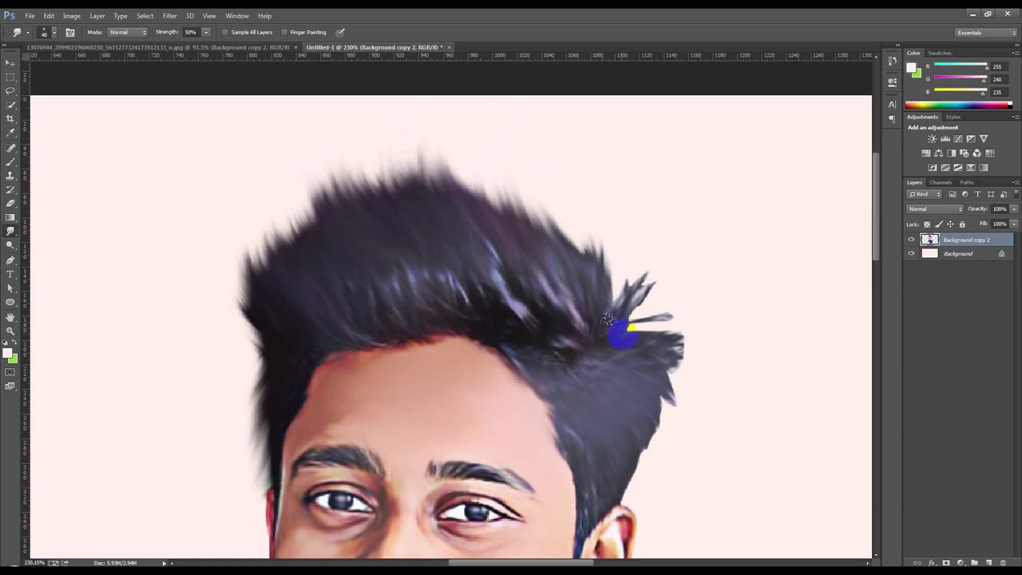
pyautogui.moveTo(608, 320); pyautogui.dragTo(616, 202)
pyautogui.moveTo(639, 296); pyautogui.dragTo(649, 314)
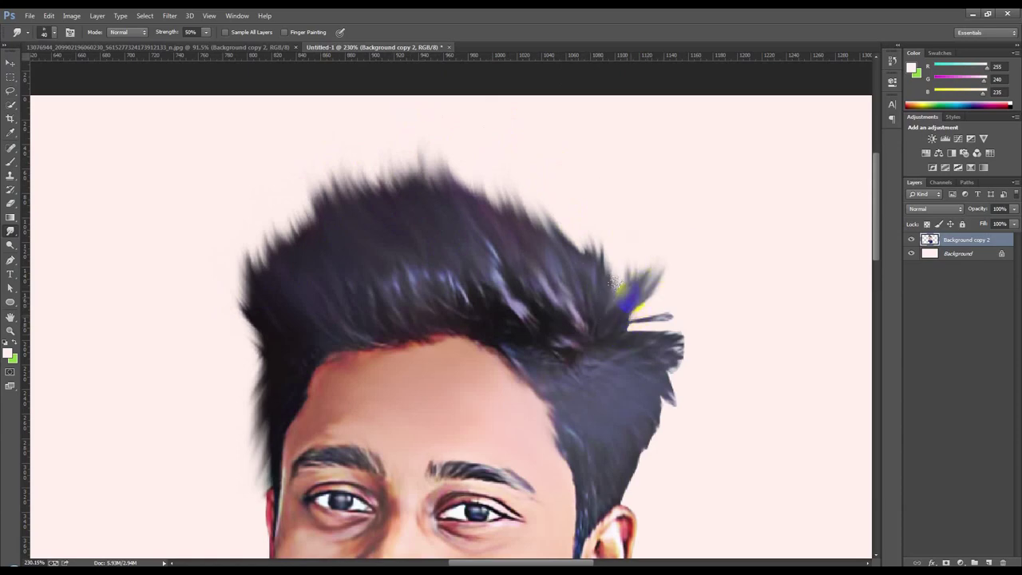
pyautogui.moveTo(615, 282); pyautogui.dragTo(609, 192)
pyautogui.moveTo(627, 279); pyautogui.dragTo(652, 235)
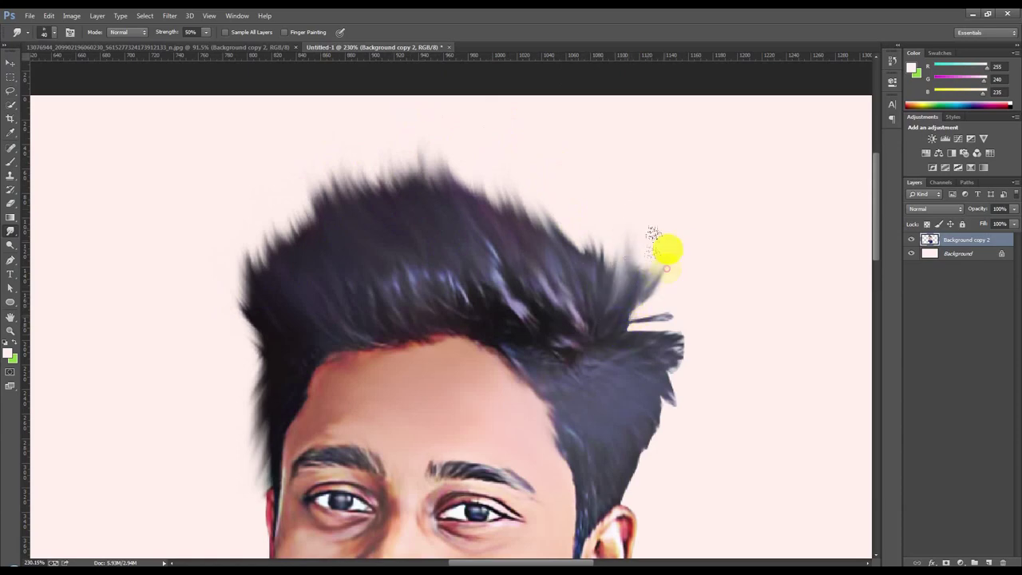
pyautogui.moveTo(632, 299); pyautogui.dragTo(647, 289)
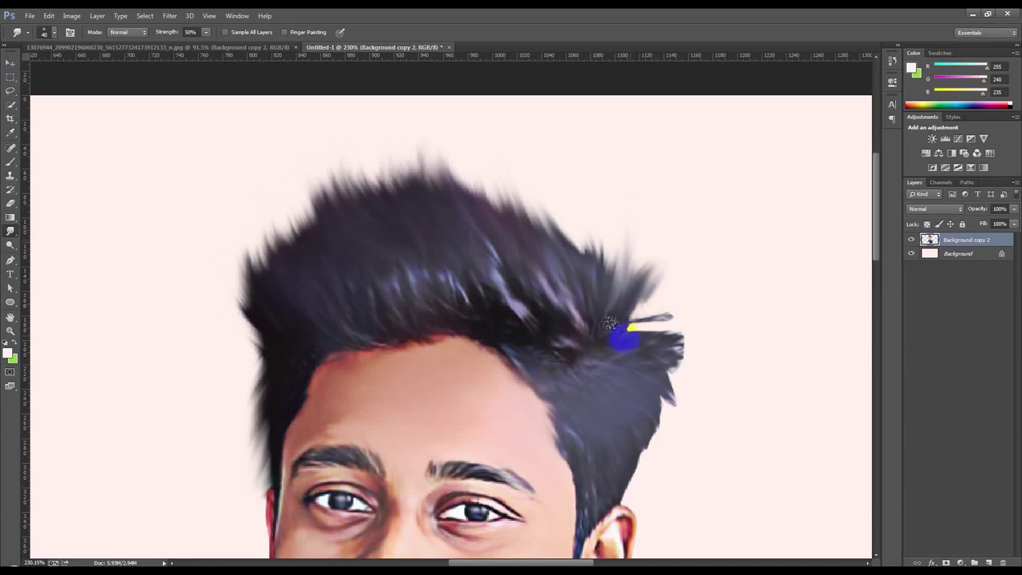
pyautogui.moveTo(620, 338); pyautogui.dragTo(696, 309)
pyautogui.moveTo(719, 269)
pyautogui.mouseDown()
pyautogui.moveTo(687, 292)
pyautogui.moveTo(728, 417)
pyautogui.mouseUp()
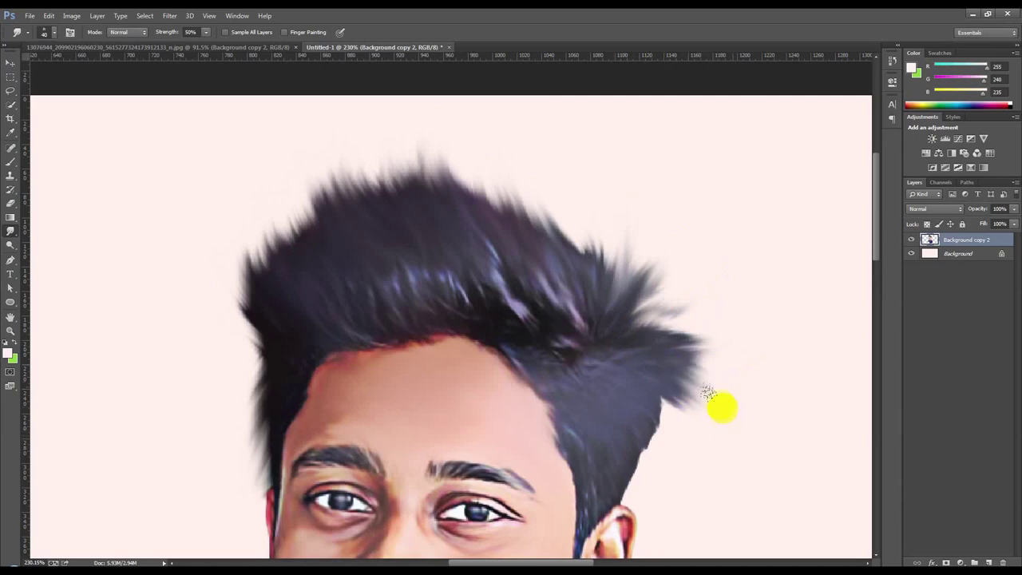
# Step: Smudge the lower-right hair edge outward and smear the hair at the top of the head leftward
pyautogui.scroll(-2, 679, 384)
pyautogui.moveTo(662, 399)
pyautogui.mouseDown()
pyautogui.moveTo(663, 435)
pyautogui.moveTo(649, 462)
pyautogui.moveTo(663, 467)
pyautogui.mouseUp()
pyautogui.moveTo(668, 361)
pyautogui.mouseDown()
pyautogui.moveTo(692, 398)
pyautogui.moveTo(714, 372)
pyautogui.moveTo(671, 421)
pyautogui.moveTo(718, 264)
pyautogui.moveTo(695, 308)
pyautogui.moveTo(654, 220)
pyautogui.moveTo(617, 233)
pyautogui.moveTo(612, 214)
pyautogui.moveTo(671, 263)
pyautogui.mouseUp()
pyautogui.scroll(-3, 672, 263)
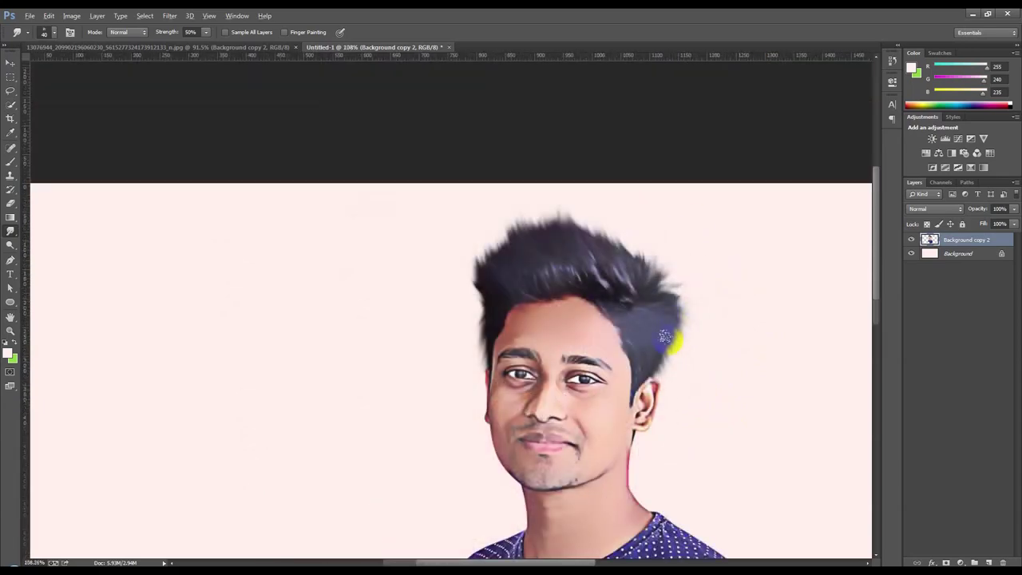
pyautogui.scroll(-2, 664, 353)
pyautogui.scroll(2, 664, 354)
pyautogui.scroll(2, 536, 238)
pyautogui.scroll(2, 466, 183)
pyautogui.moveTo(456, 165)
pyautogui.mouseDown()
pyautogui.moveTo(479, 178)
pyautogui.moveTo(456, 158)
pyautogui.moveTo(424, 166)
pyautogui.mouseUp()
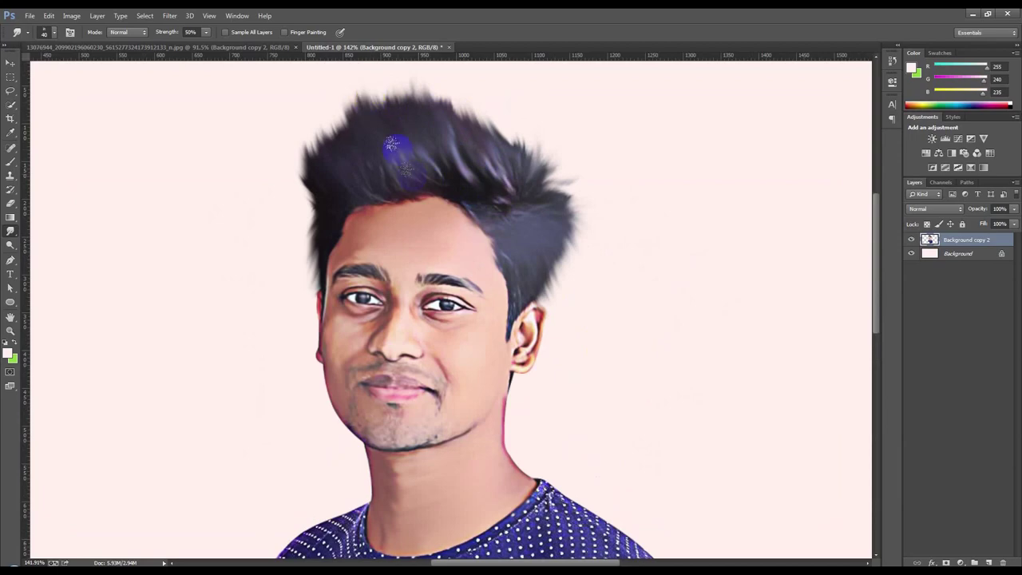
pyautogui.moveTo(347, 101); pyautogui.dragTo(331, 102)
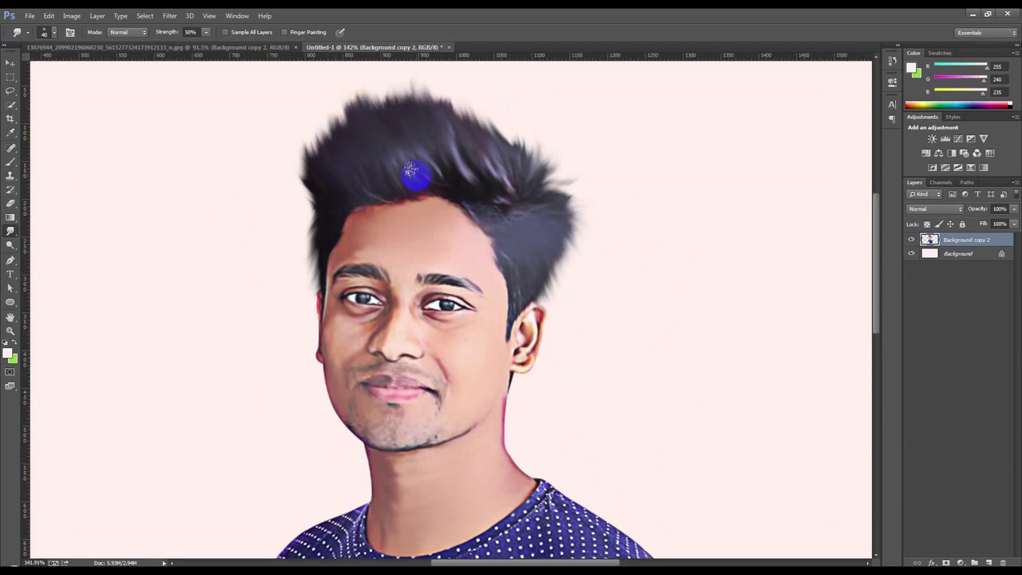
pyautogui.scroll(1, 537, 234)
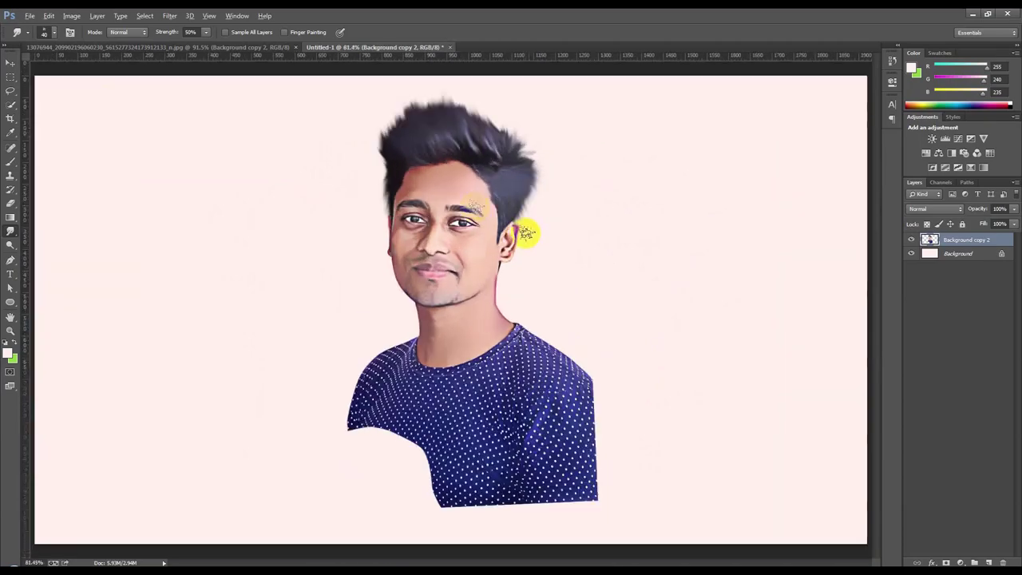
# Step: Clip Layer 1 to the portrait layer below with a clipping mask
pyautogui.click(9, 68)
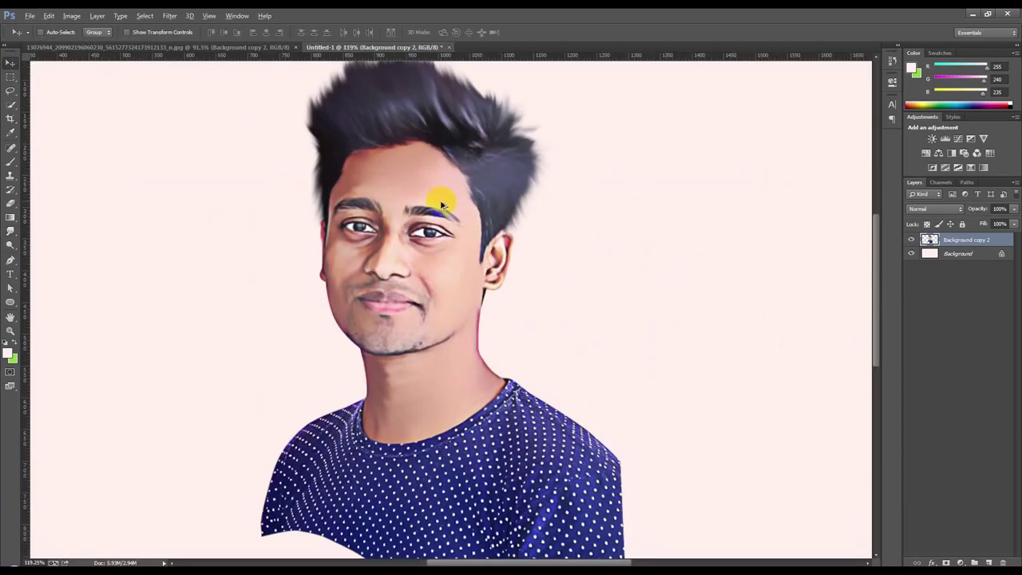
pyautogui.scroll(2, 435, 246)
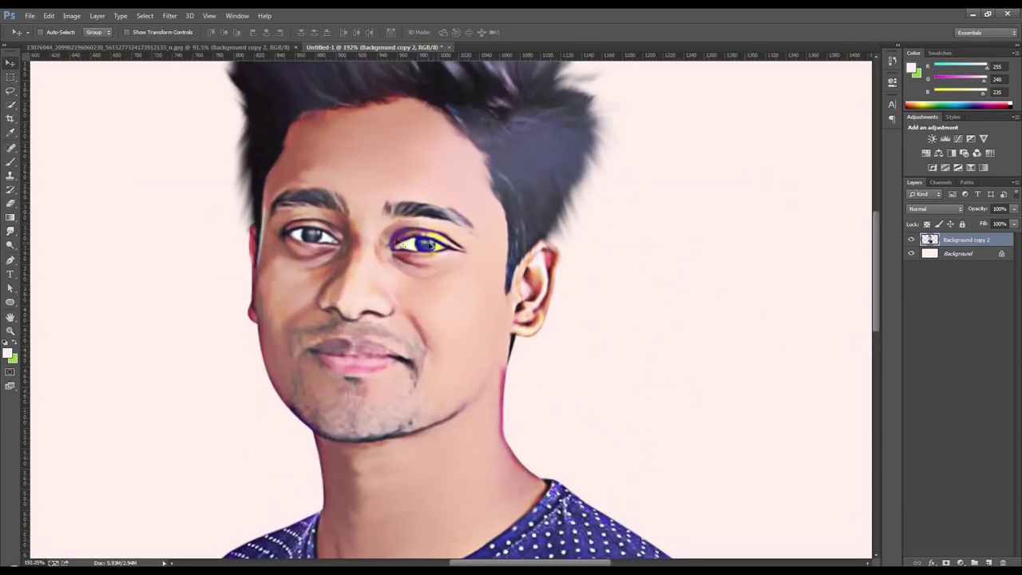
pyautogui.scroll(-3, 294, 233)
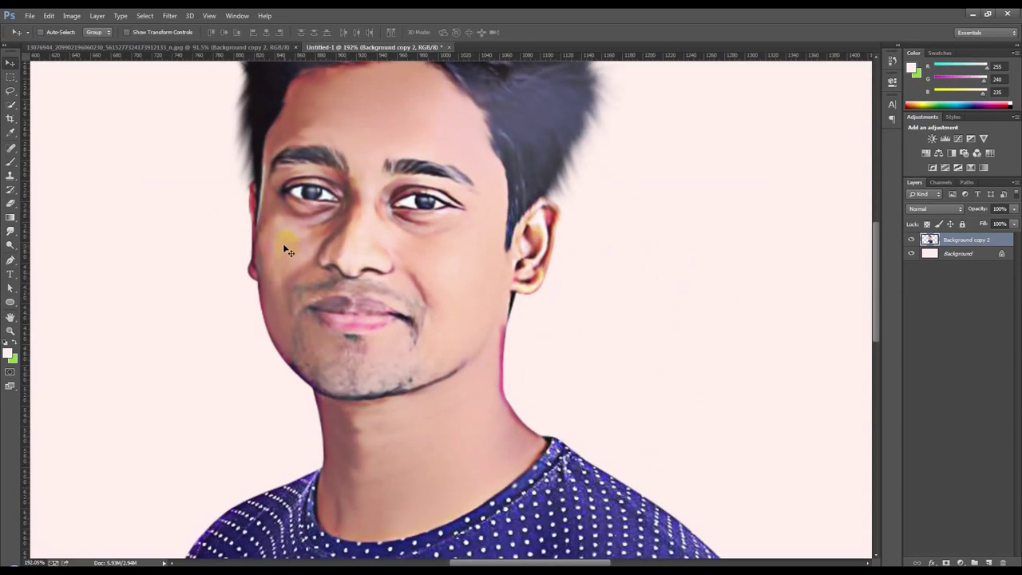
pyautogui.scroll(2, 283, 243)
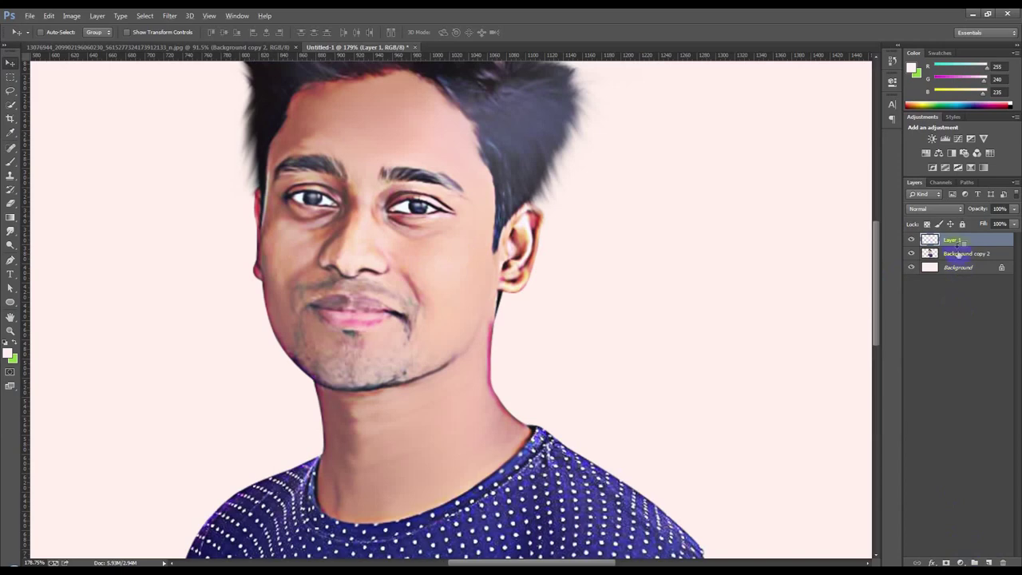
pyautogui.rightClick(964, 245)
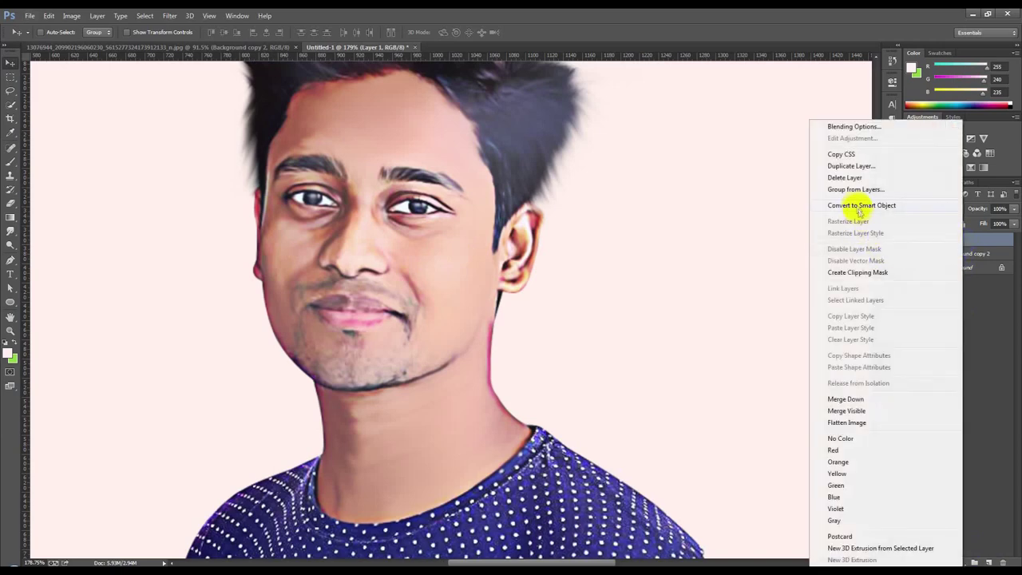
pyautogui.click(858, 272)
# Step: Set medium layer thumbnails, reselect Layer 1 and brush a test stroke over the eye
pyautogui.rightClick(960, 333)
pyautogui.click(944, 363)
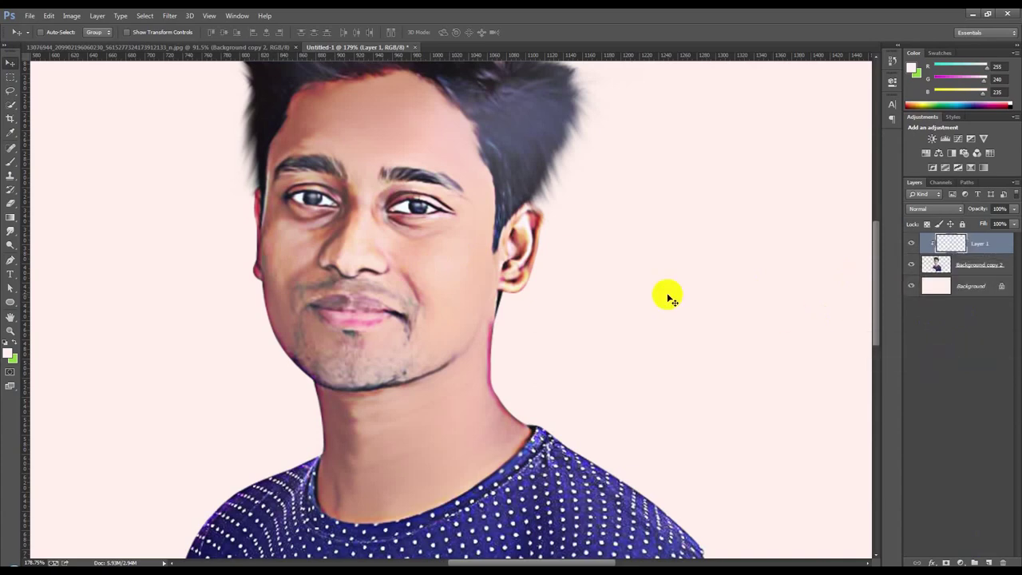
pyautogui.moveTo(902, 350); pyautogui.dragTo(874, 349)
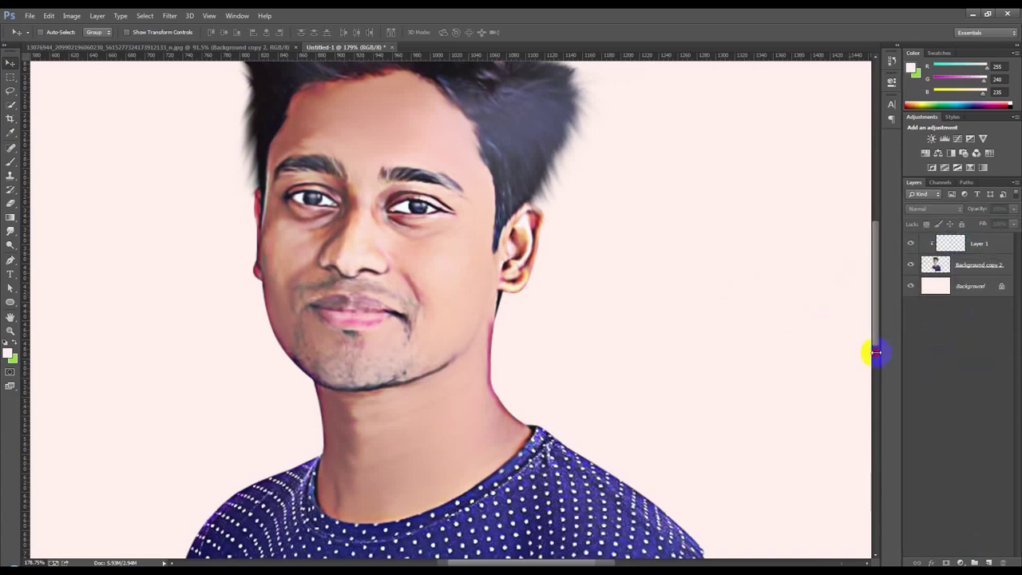
pyautogui.click(511, 222)
pyautogui.click(931, 243)
pyautogui.click(12, 163)
pyautogui.moveTo(390, 204); pyautogui.dragTo(409, 202)
pyautogui.scroll(1, 406, 206)
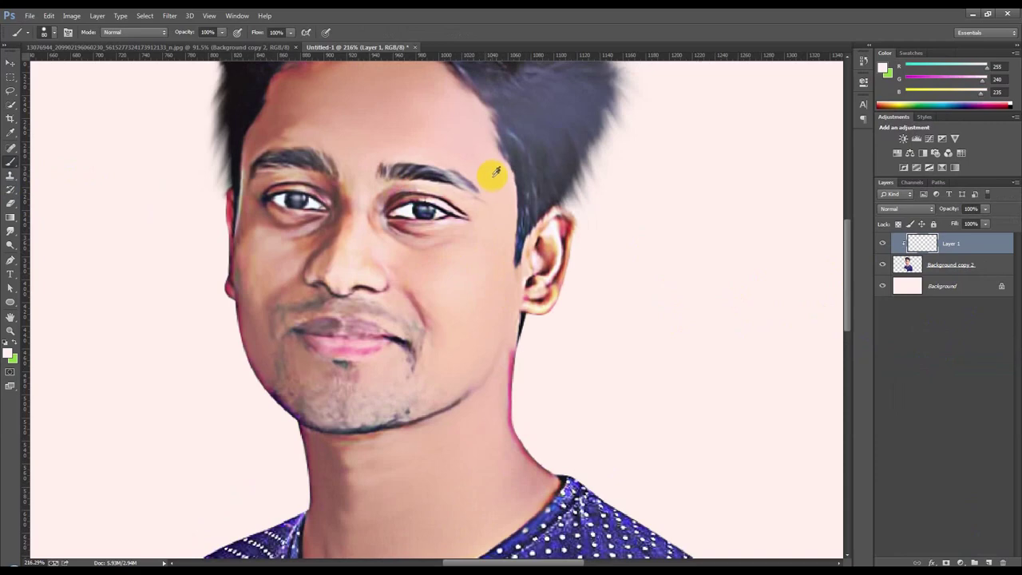
# Step: Sample the peach skin tone from the face and adjust the brush settings
pyautogui.keyDown('alt'); pyautogui.click(486, 281); pyautogui.keyUp('alt')
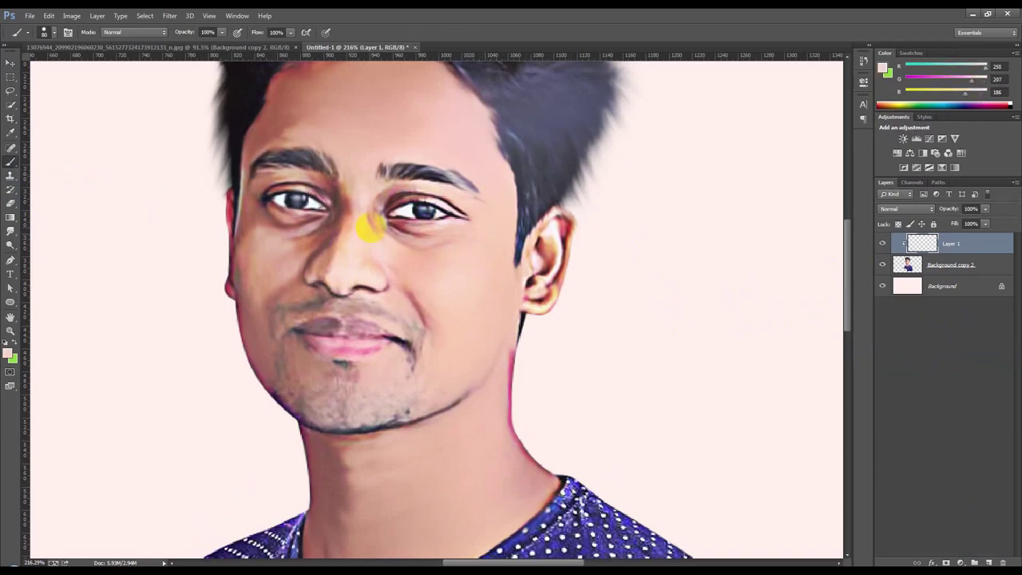
pyautogui.scroll(3, 351, 139)
pyautogui.click(316, 176)
pyautogui.hotkey('ctrl', 'z')
pyautogui.rightClick(368, 189)
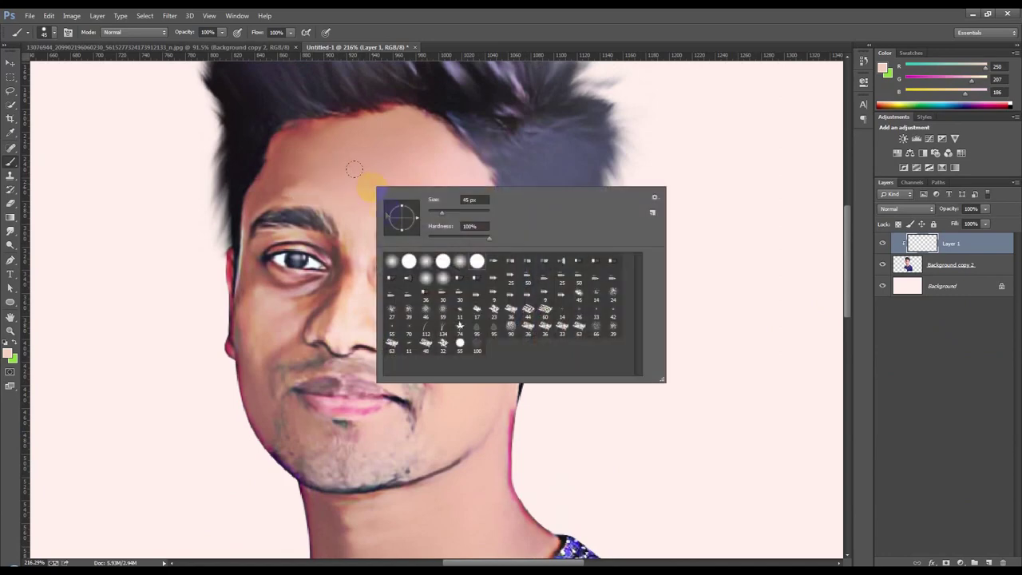
pyautogui.click(506, 100)
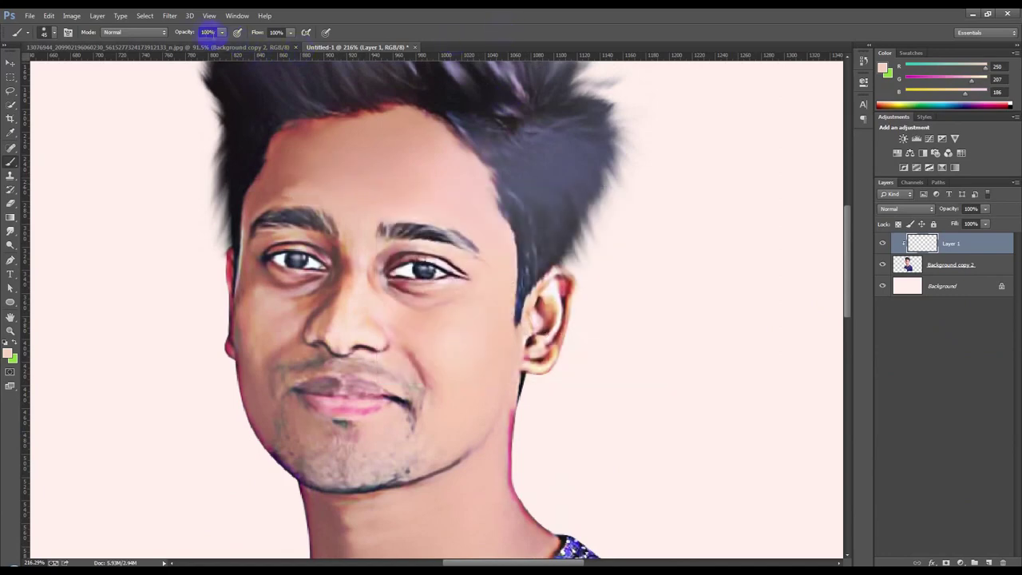
# Step: Paint skin tone over the forehead, temple, left cheek edge, nose bridge, eyelid and cheek
pyautogui.moveTo(285, 169)
pyautogui.mouseDown()
pyautogui.moveTo(301, 137)
pyautogui.moveTo(393, 125)
pyautogui.moveTo(432, 153)
pyautogui.moveTo(379, 178)
pyautogui.moveTo(422, 166)
pyautogui.mouseUp()
pyautogui.moveTo(285, 177); pyautogui.dragTo(245, 197)
pyautogui.moveTo(248, 235)
pyautogui.mouseDown()
pyautogui.moveTo(239, 285)
pyautogui.moveTo(267, 411)
pyautogui.moveTo(258, 326)
pyautogui.moveTo(286, 330)
pyautogui.moveTo(308, 286)
pyautogui.moveTo(274, 293)
pyautogui.moveTo(247, 277)
pyautogui.mouseUp()
pyautogui.moveTo(311, 302)
pyautogui.mouseDown()
pyautogui.moveTo(353, 267)
pyautogui.moveTo(410, 327)
pyautogui.moveTo(461, 310)
pyautogui.moveTo(364, 284)
pyautogui.moveTo(355, 246)
pyautogui.mouseUp()
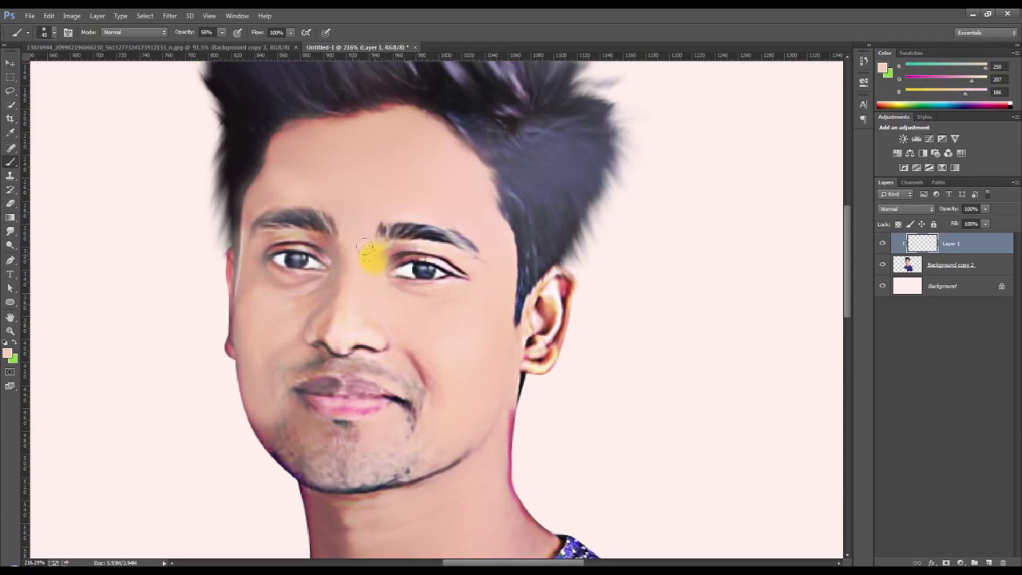
pyautogui.moveTo(408, 248); pyautogui.dragTo(475, 258)
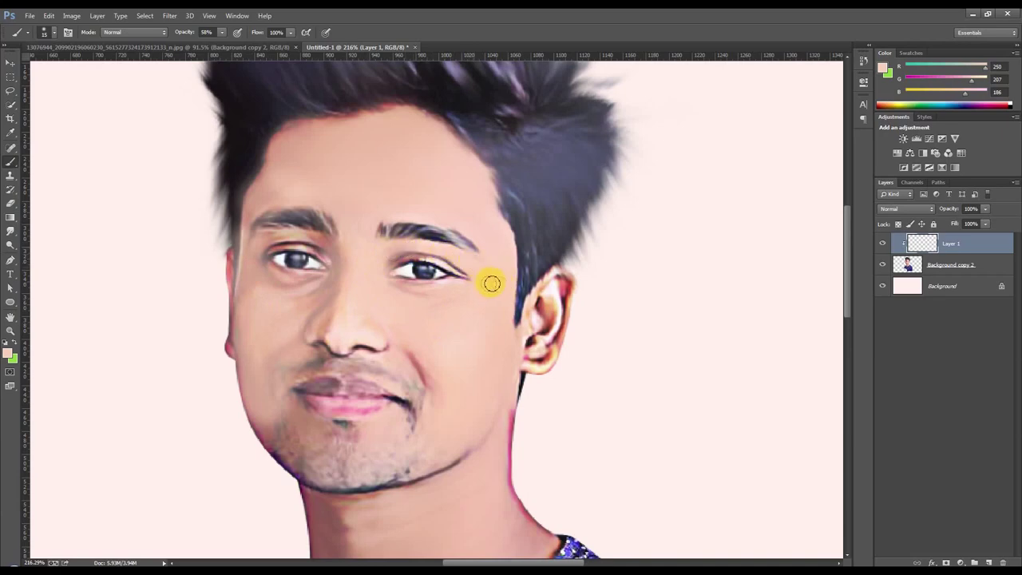
pyautogui.scroll(-3, 482, 307)
pyautogui.moveTo(440, 291)
pyautogui.mouseDown()
pyautogui.moveTo(482, 377)
pyautogui.moveTo(471, 394)
pyautogui.moveTo(391, 431)
pyautogui.moveTo(323, 421)
pyautogui.moveTo(338, 513)
pyautogui.moveTo(312, 500)
pyautogui.moveTo(307, 515)
pyautogui.moveTo(411, 507)
pyautogui.moveTo(365, 520)
pyautogui.moveTo(520, 438)
pyautogui.moveTo(428, 479)
pyautogui.moveTo(377, 434)
pyautogui.moveTo(423, 456)
pyautogui.moveTo(390, 391)
pyautogui.moveTo(334, 386)
pyautogui.moveTo(450, 356)
pyautogui.mouseUp()
pyautogui.scroll(-1, 320, 503)
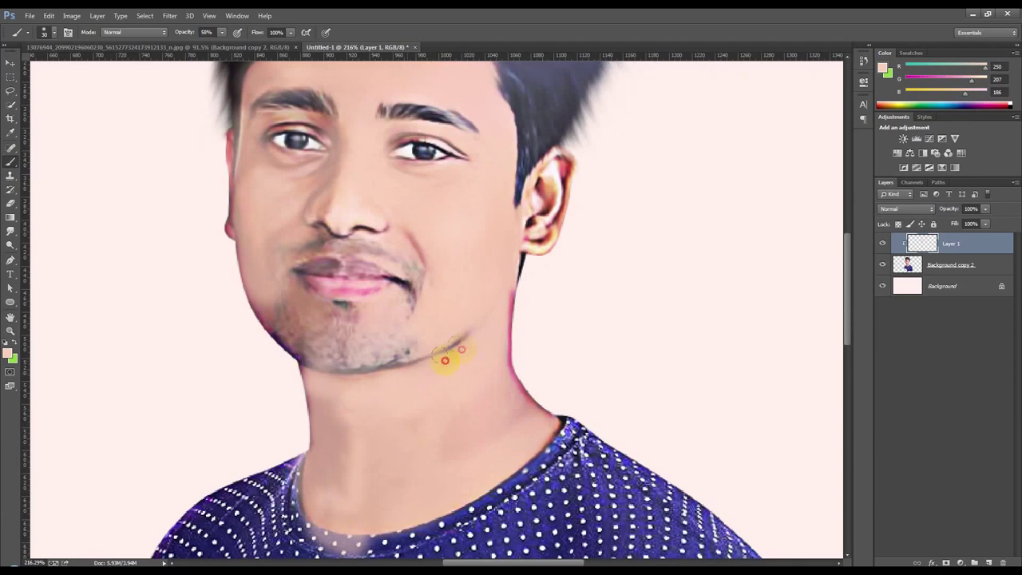
# Step: Brush skin tone over the cheeks, the purple-tinged left jaw edge and the upper eyelid
pyautogui.moveTo(311, 315); pyautogui.dragTo(301, 301)
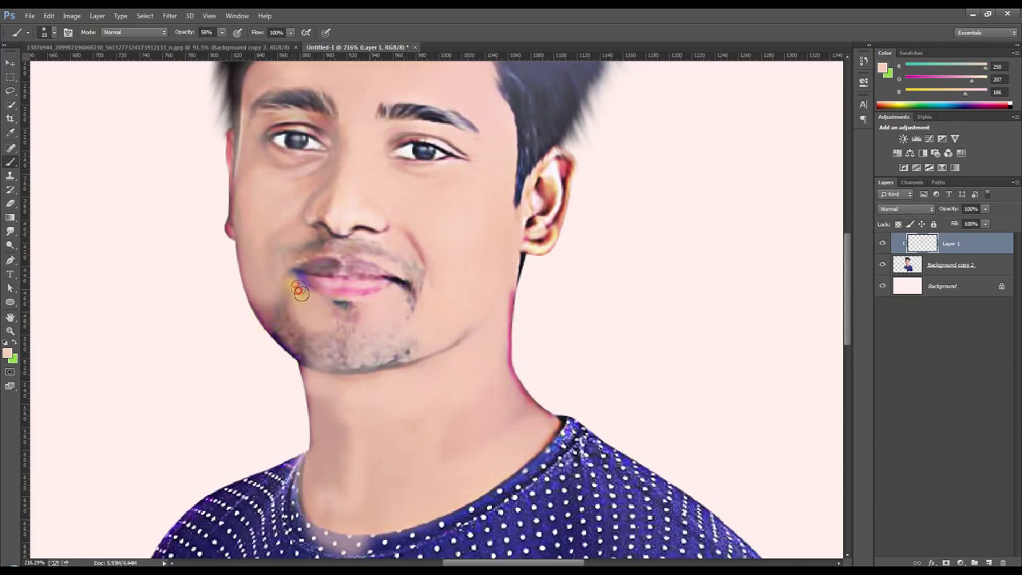
pyautogui.moveTo(272, 317)
pyautogui.mouseDown()
pyautogui.moveTo(244, 296)
pyautogui.moveTo(240, 247)
pyautogui.moveTo(262, 326)
pyautogui.moveTo(233, 272)
pyautogui.moveTo(228, 228)
pyautogui.moveTo(247, 171)
pyautogui.moveTo(271, 191)
pyautogui.moveTo(328, 187)
pyautogui.moveTo(332, 217)
pyautogui.moveTo(273, 263)
pyautogui.mouseUp()
pyautogui.scroll(1, 240, 264)
pyautogui.moveTo(302, 225)
pyautogui.mouseDown()
pyautogui.moveTo(256, 222)
pyautogui.moveTo(267, 292)
pyautogui.moveTo(259, 233)
pyautogui.mouseUp()
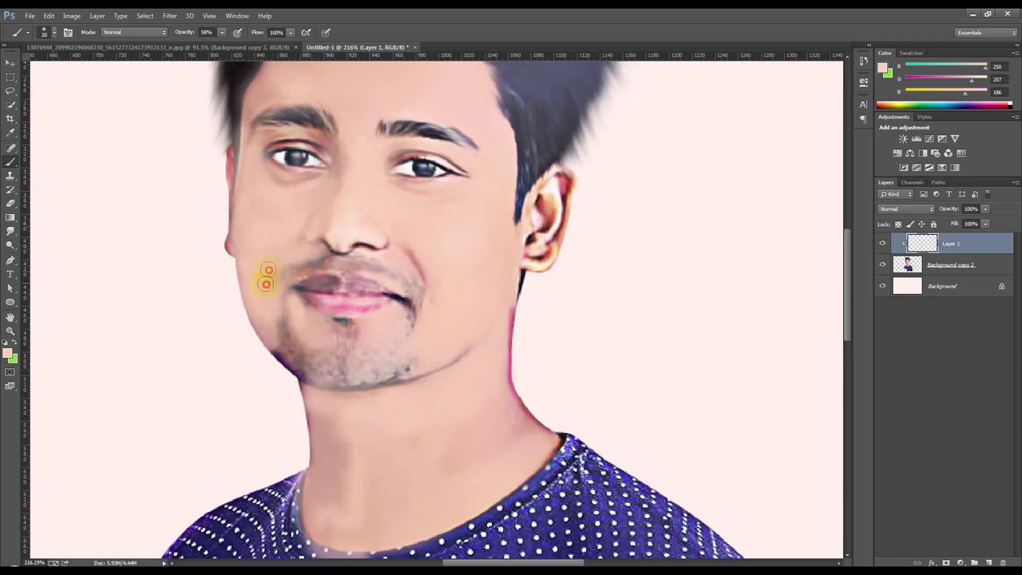
pyautogui.moveTo(409, 256); pyautogui.dragTo(400, 230)
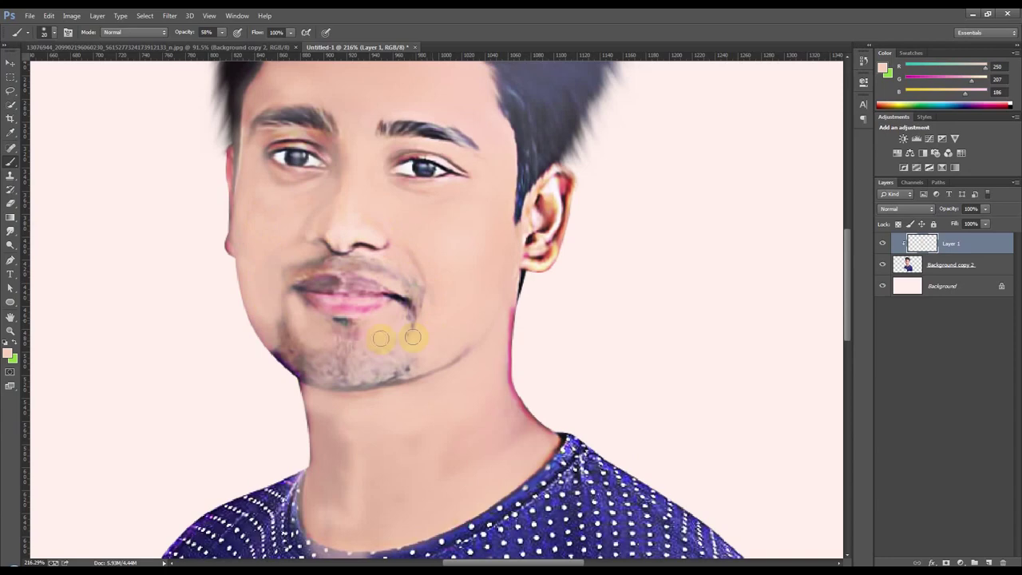
pyautogui.moveTo(274, 344); pyautogui.dragTo(277, 265)
pyautogui.moveTo(323, 170)
pyautogui.mouseDown()
pyautogui.moveTo(307, 132)
pyautogui.moveTo(263, 136)
pyautogui.moveTo(338, 165)
pyautogui.moveTo(280, 168)
pyautogui.mouseUp()
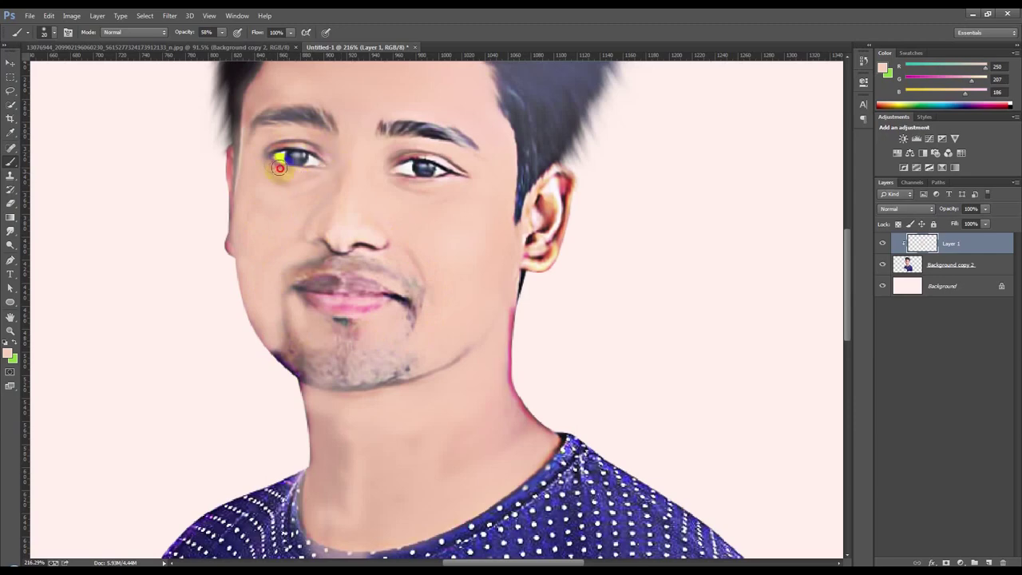
pyautogui.scroll(2, 393, 210)
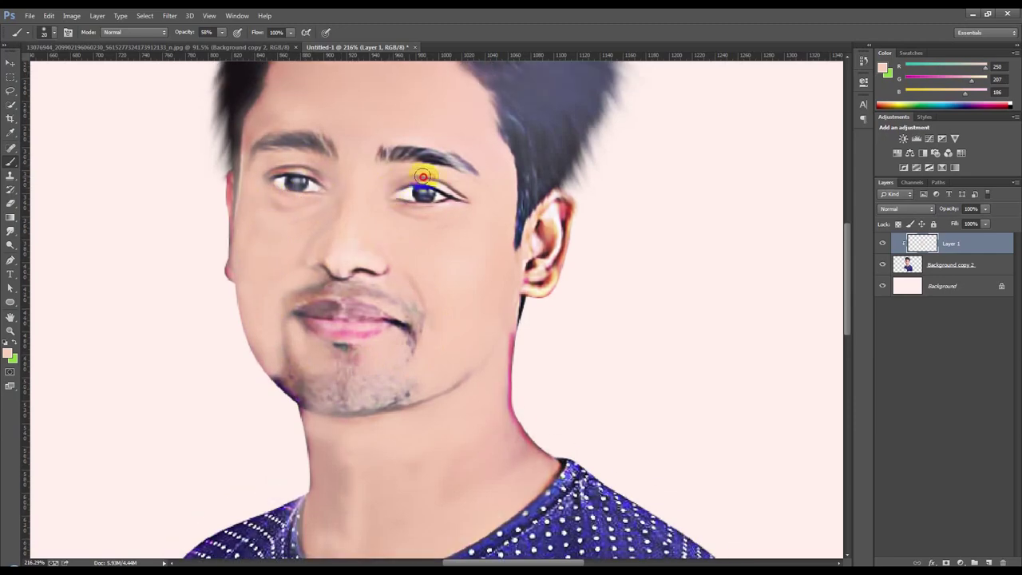
# Step: Paint under the right eye, the eyelid, hairline and chin, then lower Layer 1 to 63% opacity
pyautogui.moveTo(411, 219); pyautogui.dragTo(471, 195)
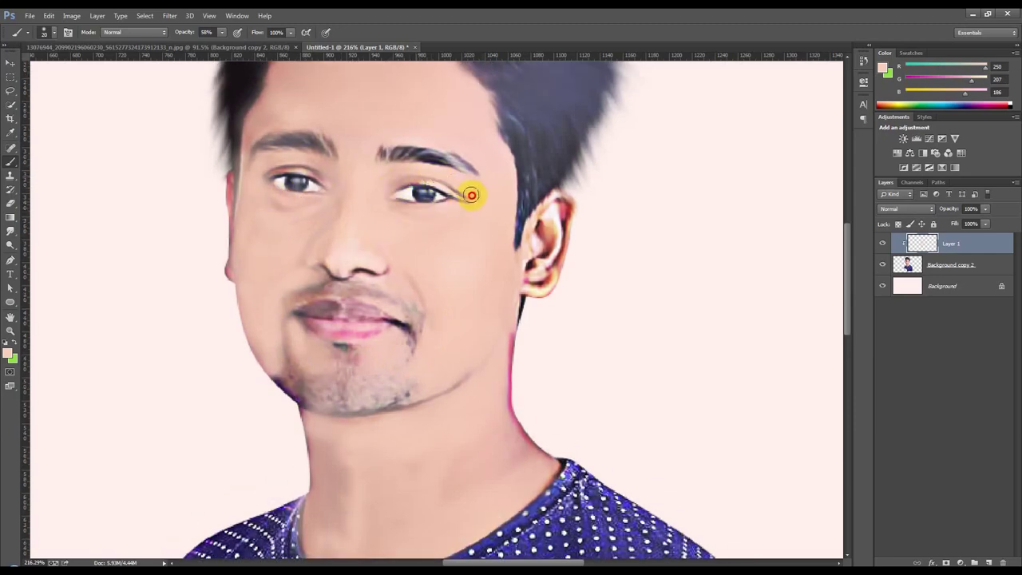
pyautogui.scroll(1, 317, 213)
pyautogui.moveTo(333, 187)
pyautogui.mouseDown()
pyautogui.moveTo(297, 166)
pyautogui.moveTo(255, 171)
pyautogui.mouseUp()
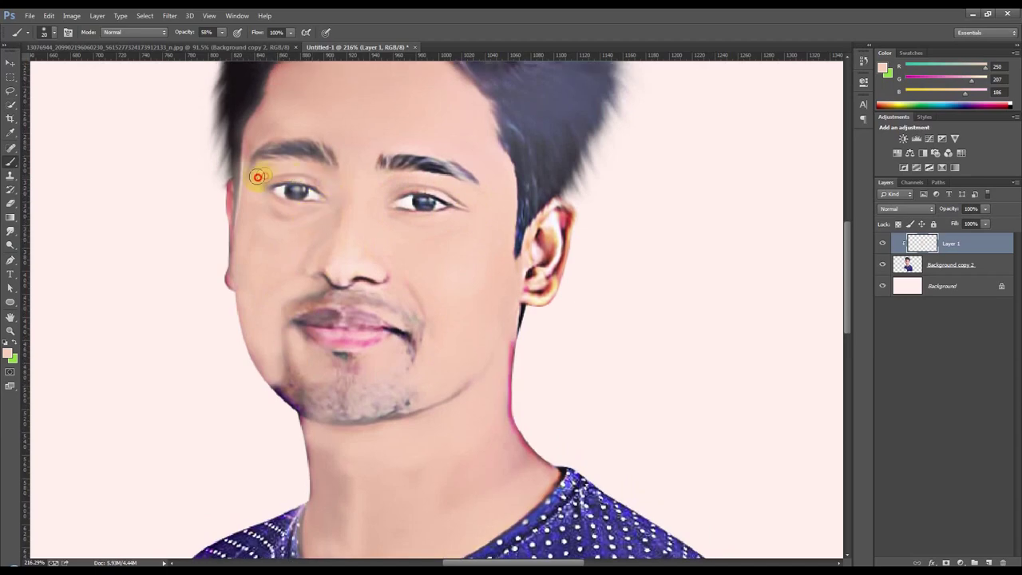
pyautogui.scroll(2, 289, 127)
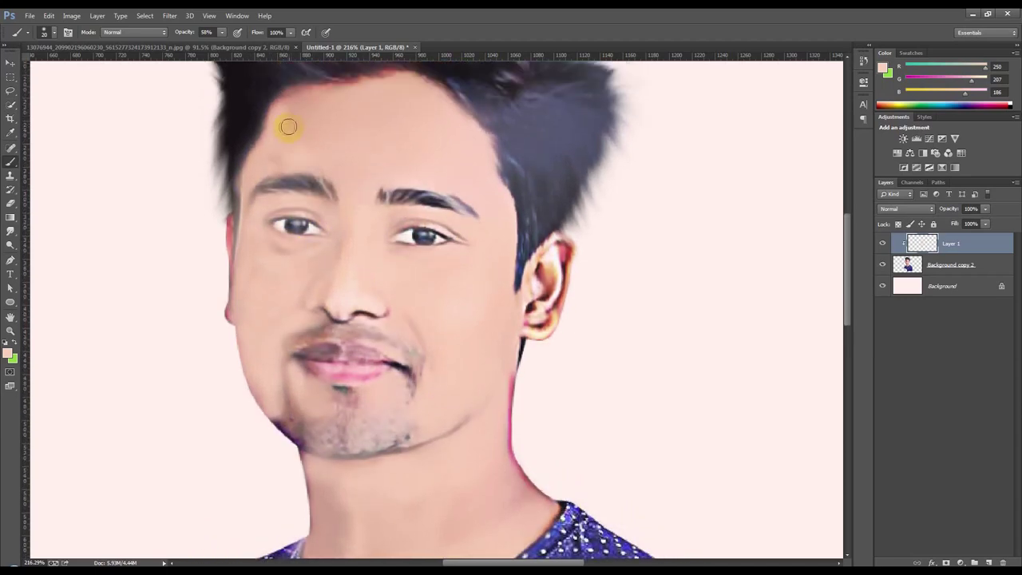
pyautogui.moveTo(278, 112)
pyautogui.mouseDown()
pyautogui.moveTo(320, 86)
pyautogui.moveTo(388, 84)
pyautogui.moveTo(444, 91)
pyautogui.moveTo(475, 120)
pyautogui.mouseUp()
pyautogui.moveTo(371, 109); pyautogui.dragTo(300, 115)
pyautogui.moveTo(380, 104); pyautogui.dragTo(305, 117)
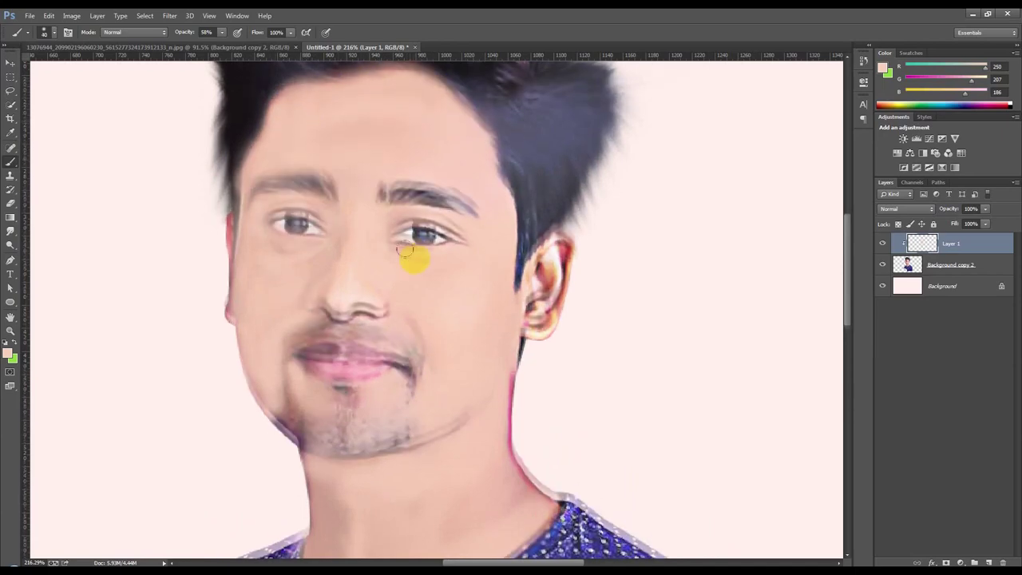
pyautogui.scroll(-1, 409, 264)
pyautogui.moveTo(293, 397); pyautogui.dragTo(269, 406)
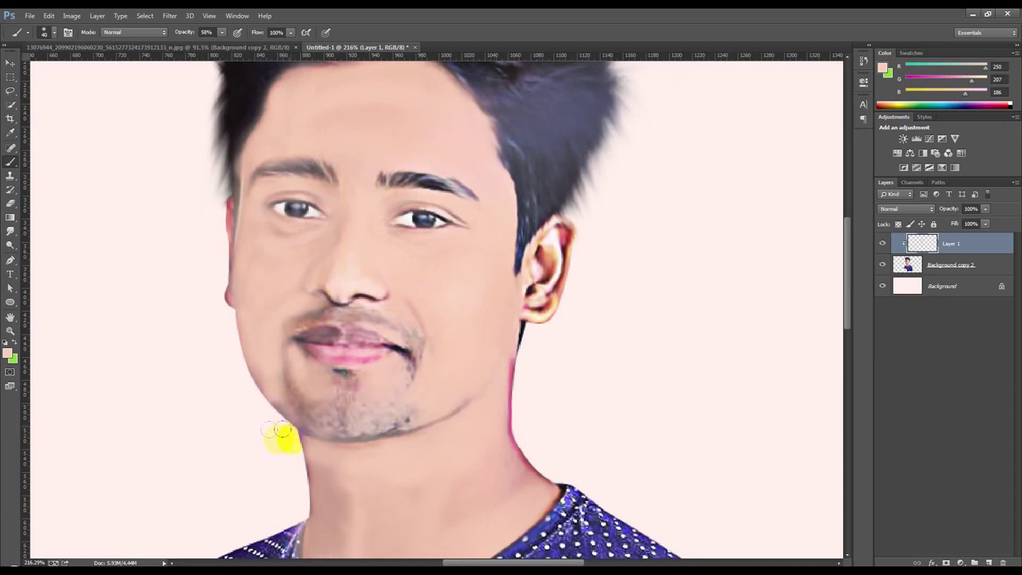
pyautogui.moveTo(948, 212); pyautogui.dragTo(928, 211)
pyautogui.scroll(-3, 559, 359)
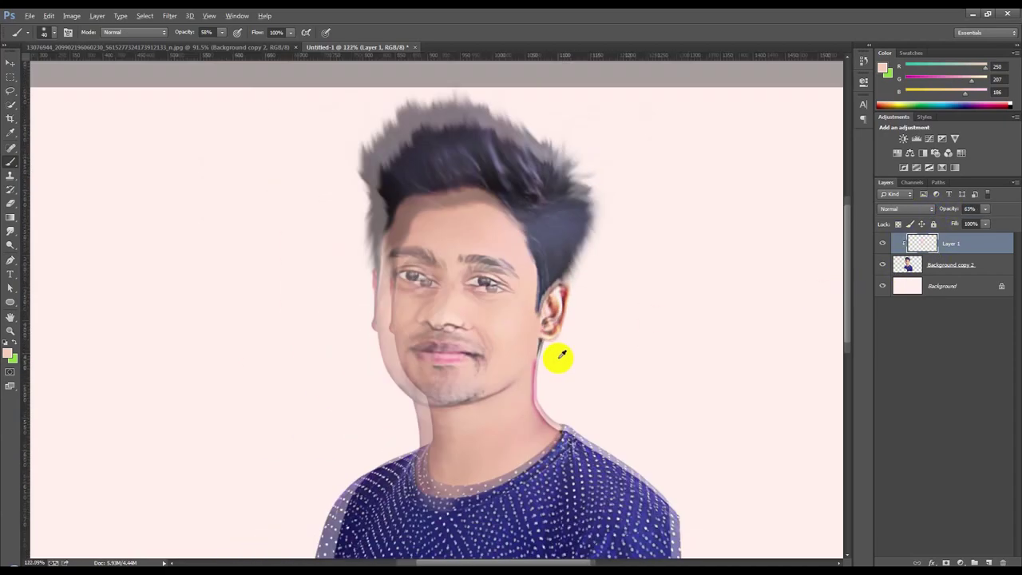
# Step: Erase stray skin paint along the hair edge and across the eyes with a soft Eraser
pyautogui.rightClick(9, 205)
pyautogui.click(56, 197)
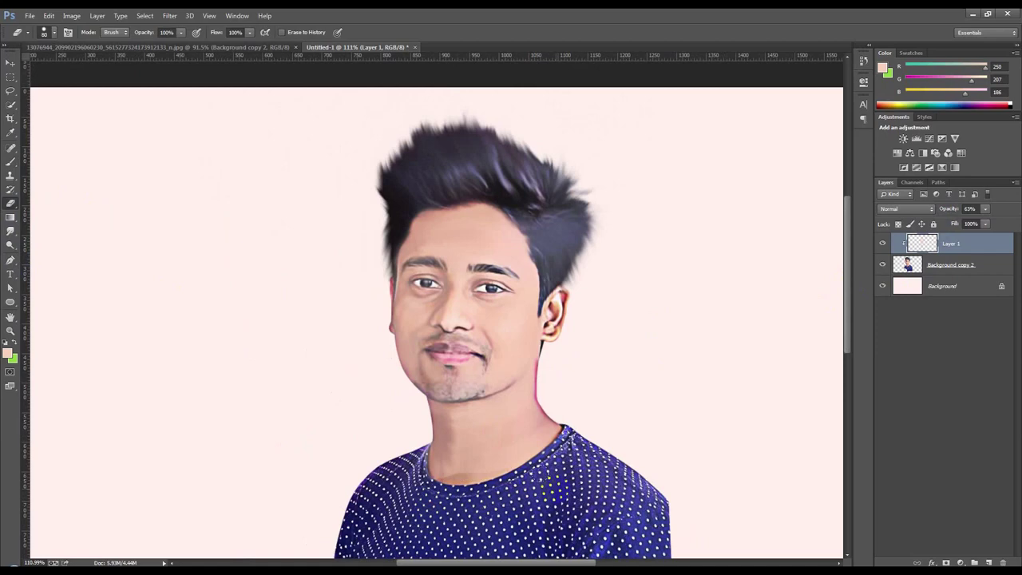
pyautogui.rightClick(586, 419)
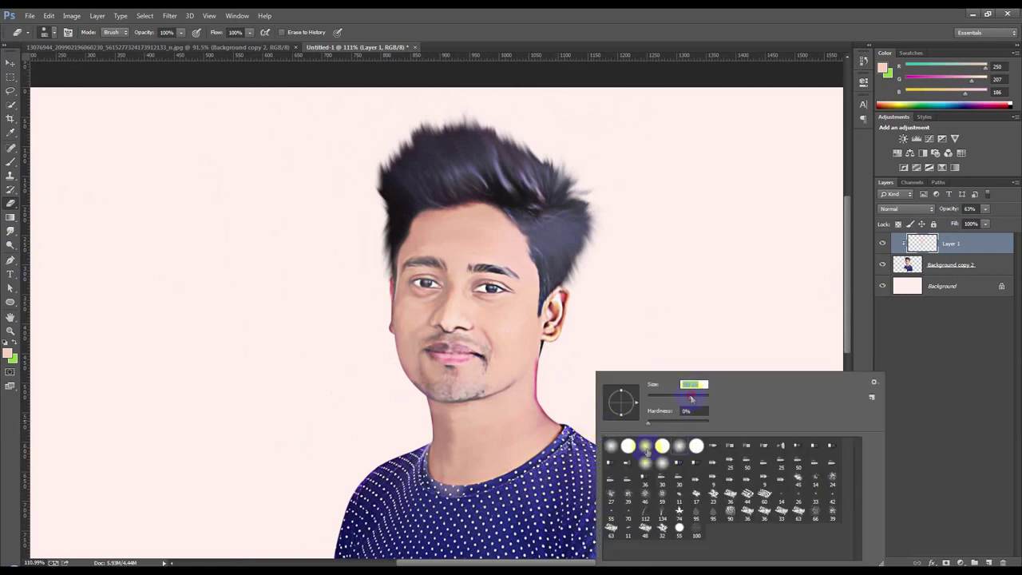
pyautogui.press('Return')
pyautogui.moveTo(425, 532); pyautogui.dragTo(355, 305)
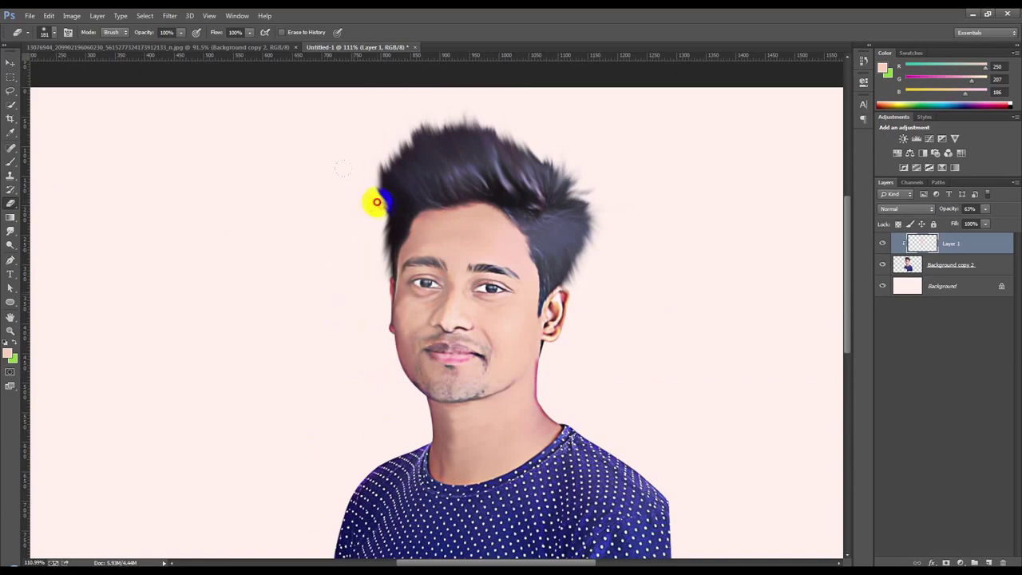
pyautogui.moveTo(355, 306); pyautogui.dragTo(549, 144)
pyautogui.scroll(3, 559, 219)
pyautogui.moveTo(373, 280)
pyautogui.mouseDown()
pyautogui.moveTo(448, 302)
pyautogui.moveTo(375, 311)
pyautogui.mouseUp()
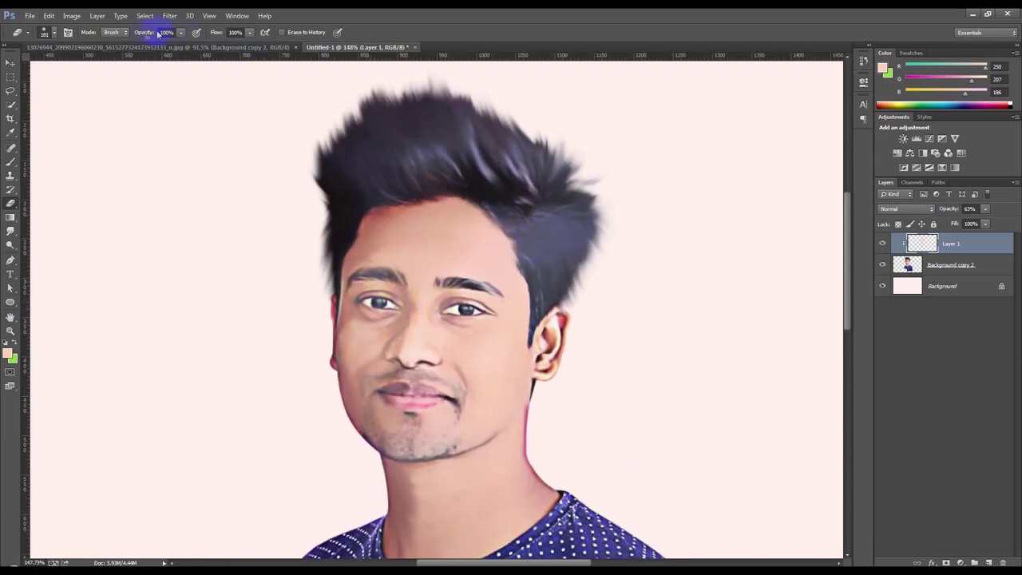
# Step: At 50% eraser opacity, clean the left eye, cheek, hair-to-neck halo and lower chin
pyautogui.click(162, 88)
pyautogui.moveTo(423, 303); pyautogui.dragTo(376, 331)
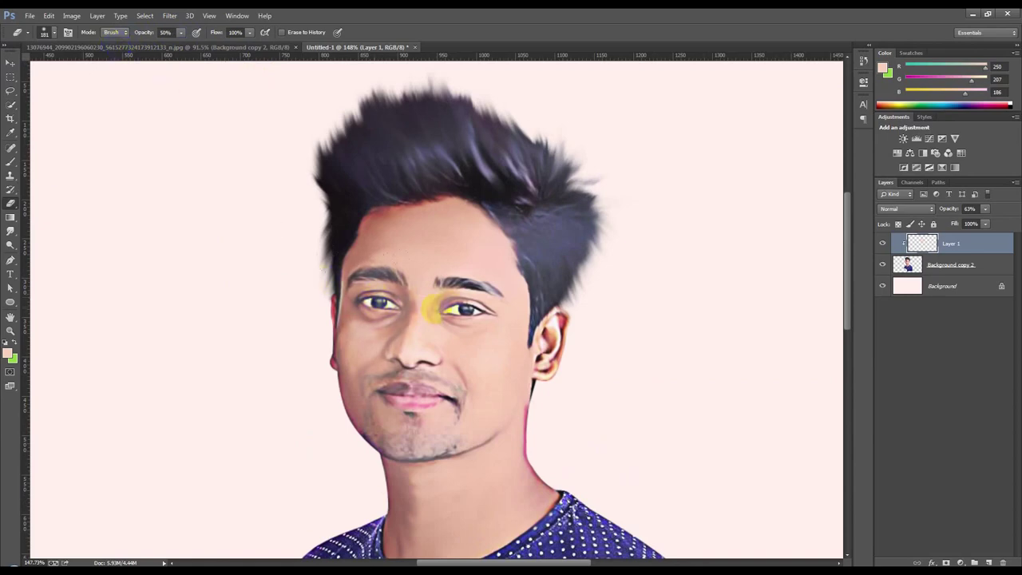
pyautogui.moveTo(298, 284); pyautogui.dragTo(279, 418)
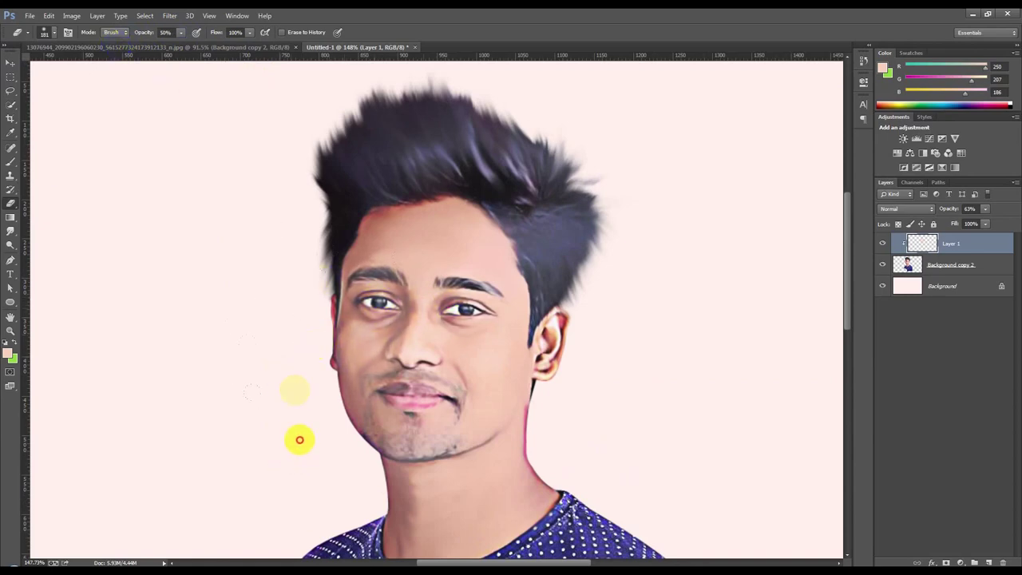
pyautogui.moveTo(619, 186)
pyautogui.mouseDown()
pyautogui.moveTo(564, 420)
pyautogui.moveTo(520, 453)
pyautogui.mouseUp()
pyautogui.moveTo(414, 444); pyautogui.dragTo(411, 471)
# Step: Toggle Layer 1 to compare, then merge it down into Background copy 2
pyautogui.click(9, 62)
pyautogui.scroll(-2, 285, 217)
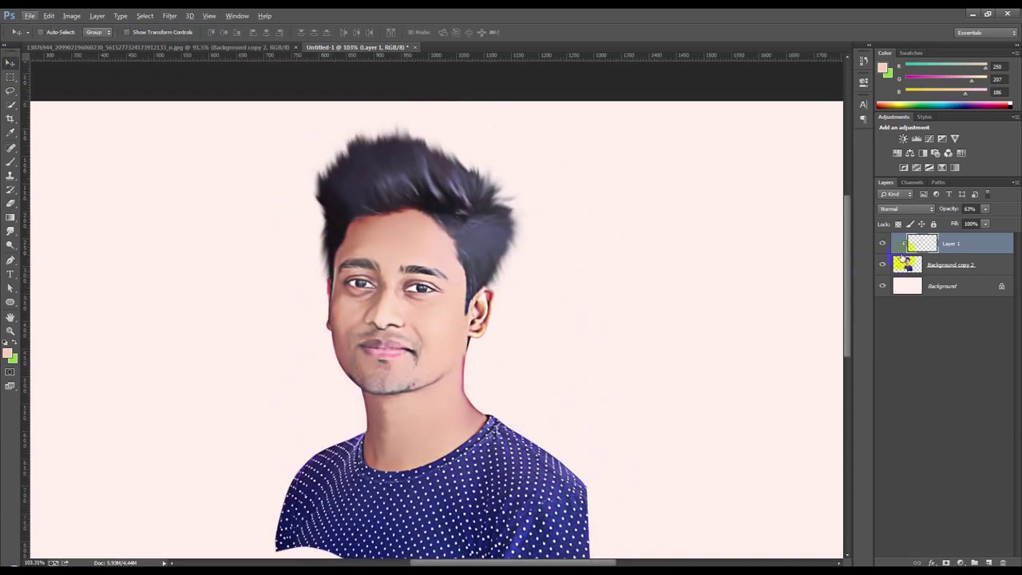
pyautogui.click(882, 241)
pyautogui.click(880, 238)
pyautogui.scroll(2, 504, 290)
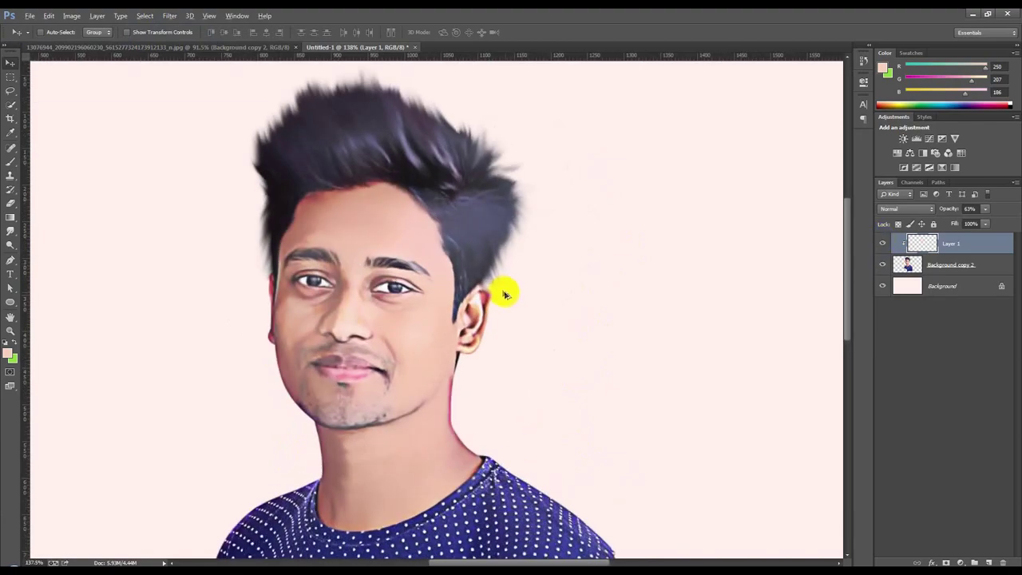
pyautogui.hotkey('ctrl', 'e')
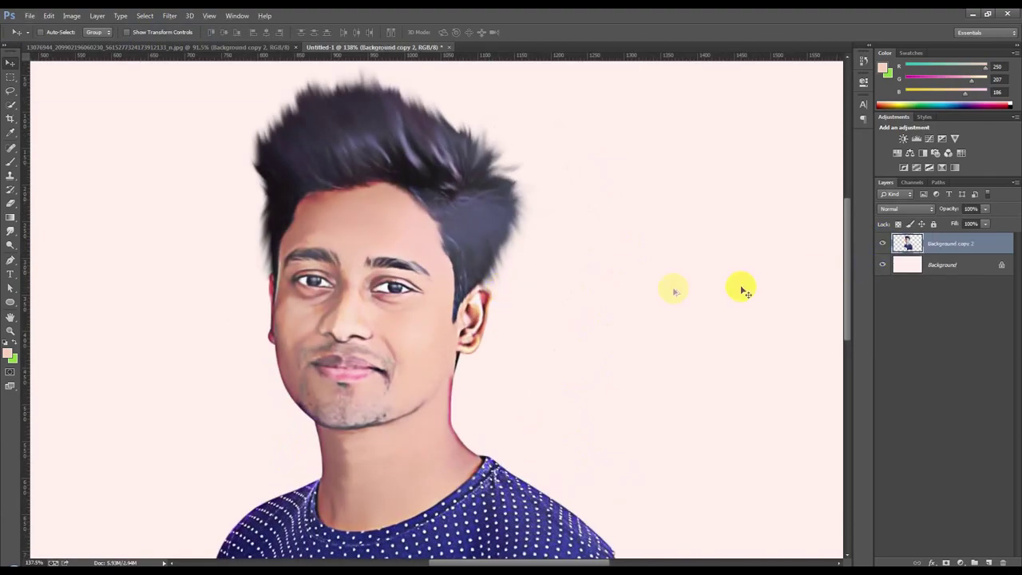
# Step: Add a layer mask to Background copy 2 with black foreground and browse for brush sets
pyautogui.scroll(-2, 610, 280)
pyautogui.scroll(-2, 324, 269)
pyautogui.scroll(1, 324, 269)
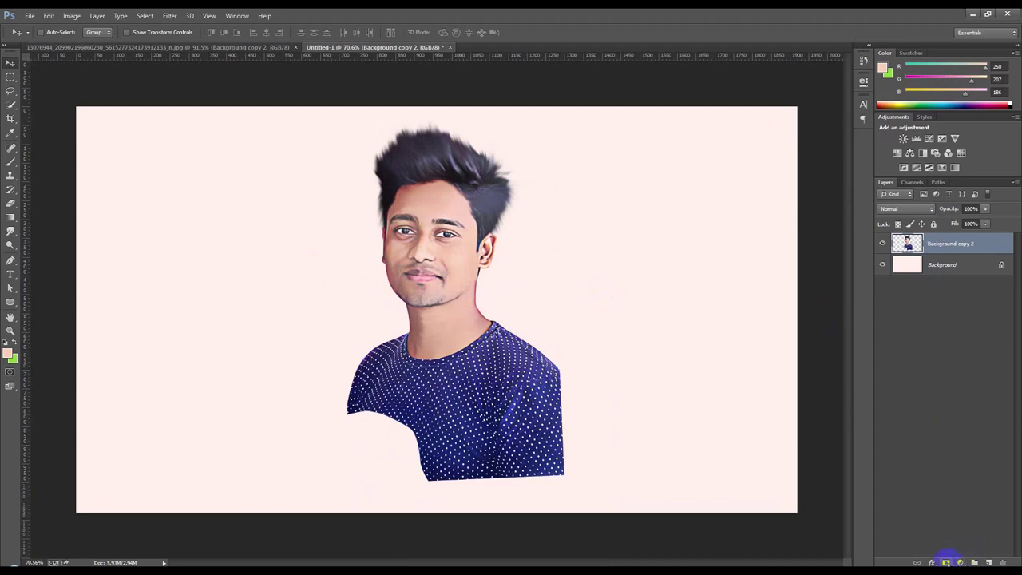
pyautogui.click(947, 561)
pyautogui.click(11, 161)
pyautogui.rightClick(182, 196)
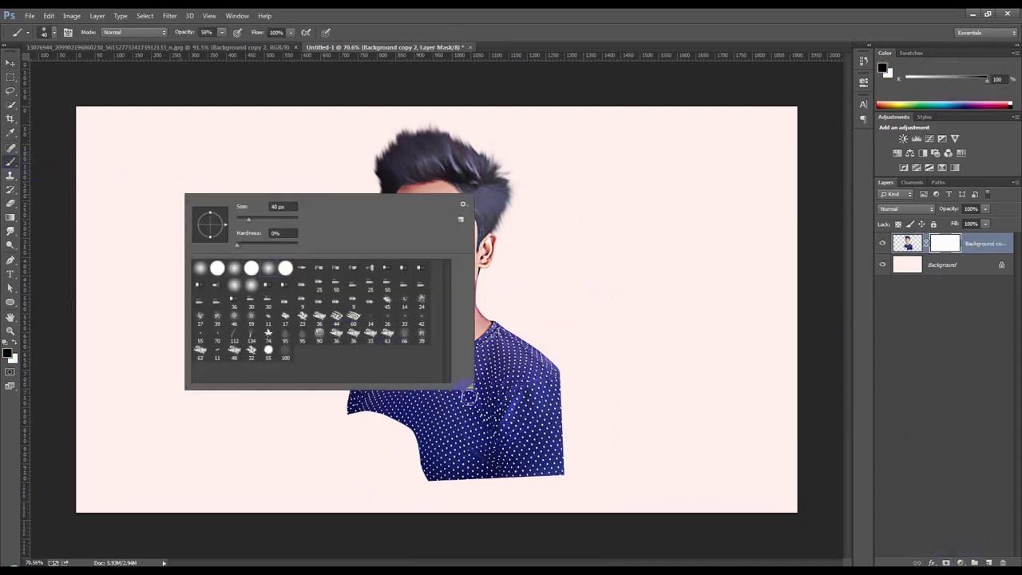
pyautogui.moveTo(471, 387); pyautogui.dragTo(519, 461)
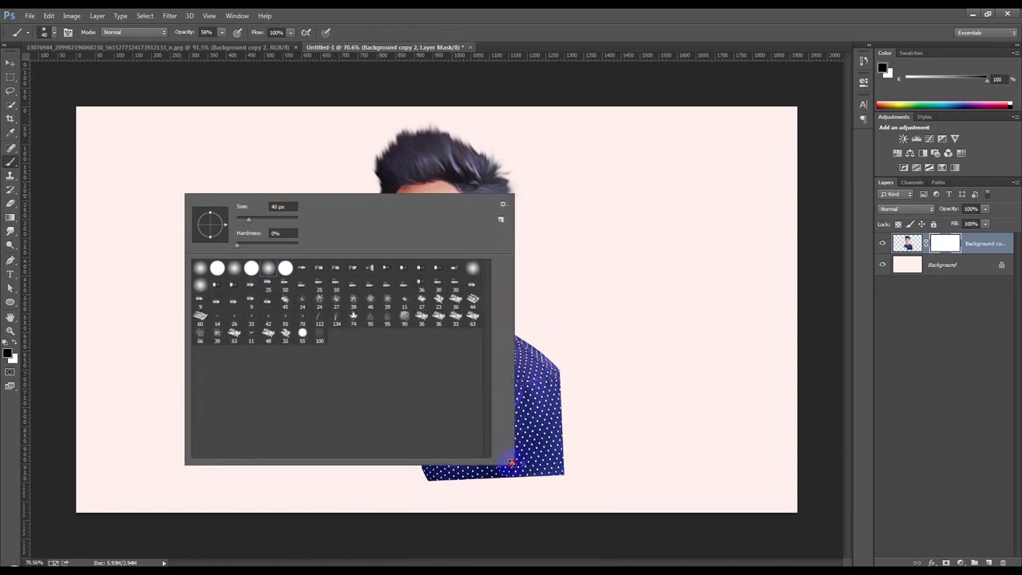
pyautogui.click(511, 207)
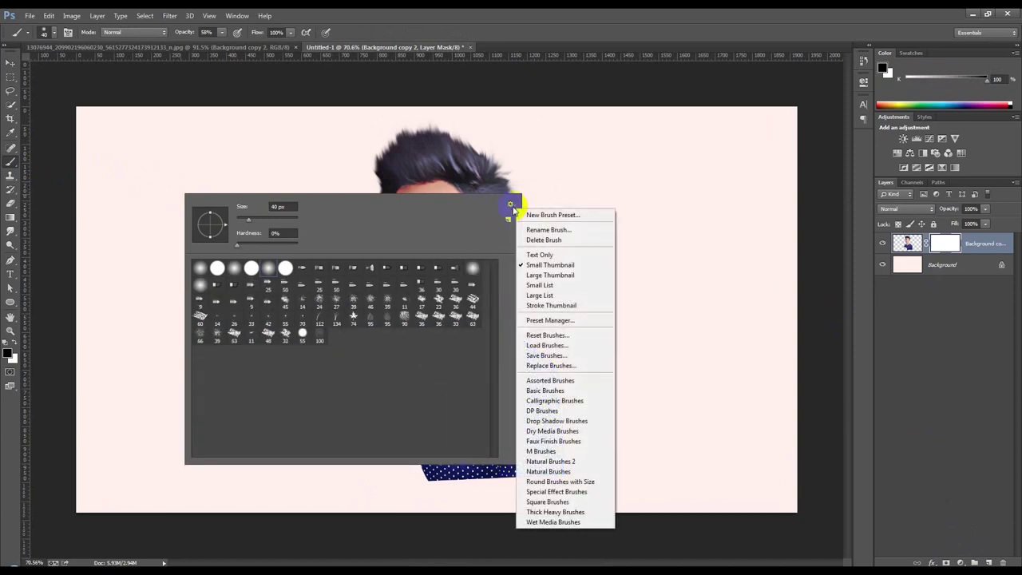
pyautogui.click(643, 331)
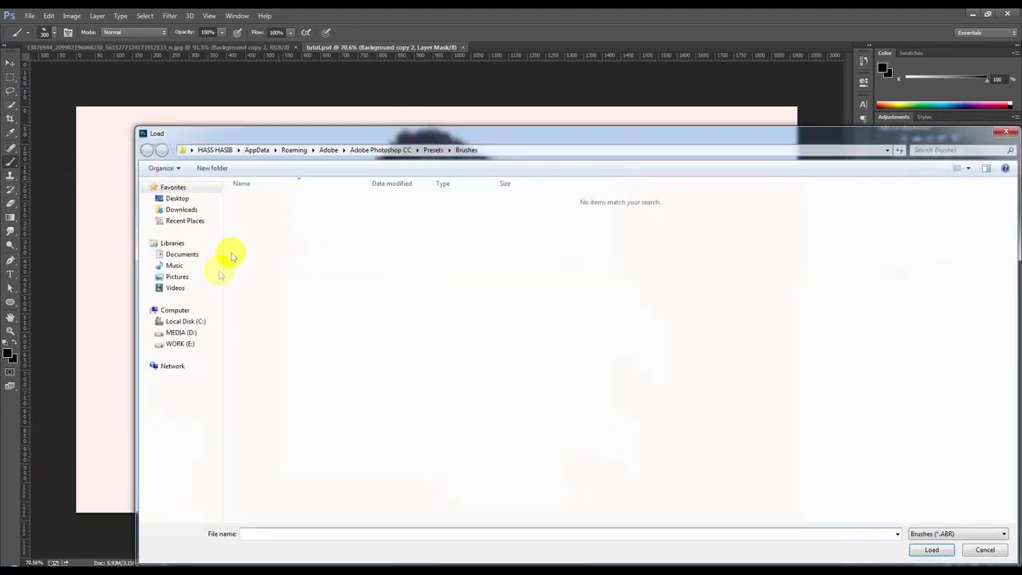
pyautogui.click(185, 321)
pyautogui.click(181, 332)
pyautogui.moveTo(802, 140); pyautogui.dragTo(716, 44)
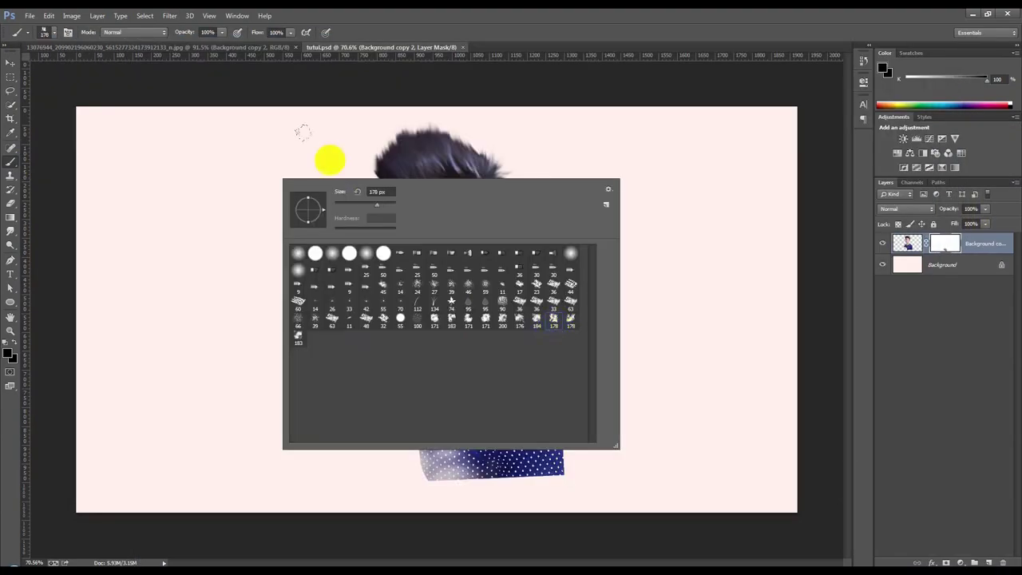
pyautogui.click(418, 16)
# Step: After a first cloud stroke, load the ms69_fog_mist brush set and pick its 800 px cloud brush
pyautogui.moveTo(546, 482)
pyautogui.mouseDown()
pyautogui.moveTo(552, 472)
pyautogui.moveTo(507, 479)
pyautogui.moveTo(554, 480)
pyautogui.moveTo(456, 479)
pyautogui.moveTo(359, 427)
pyautogui.moveTo(338, 395)
pyautogui.moveTo(389, 437)
pyautogui.moveTo(456, 463)
pyautogui.moveTo(466, 445)
pyautogui.moveTo(559, 413)
pyautogui.moveTo(570, 369)
pyautogui.moveTo(566, 440)
pyautogui.moveTo(552, 472)
pyautogui.mouseUp()
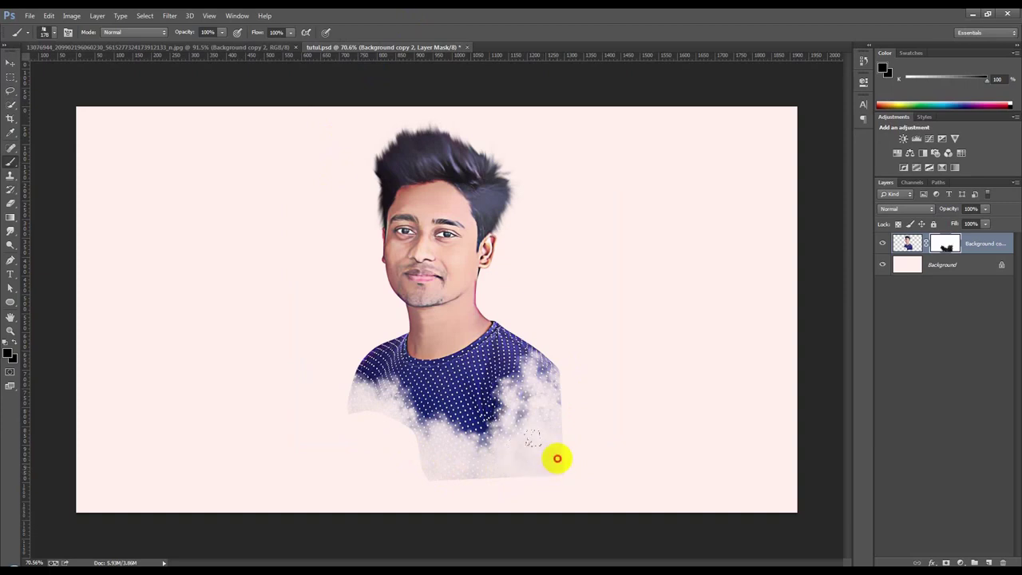
pyautogui.rightClick(594, 358)
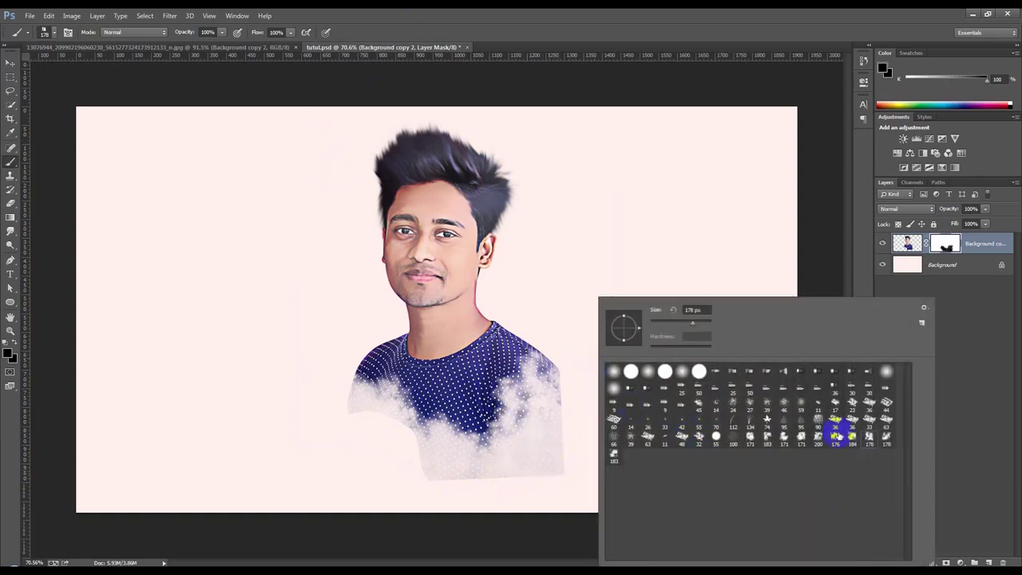
pyautogui.click(560, 470)
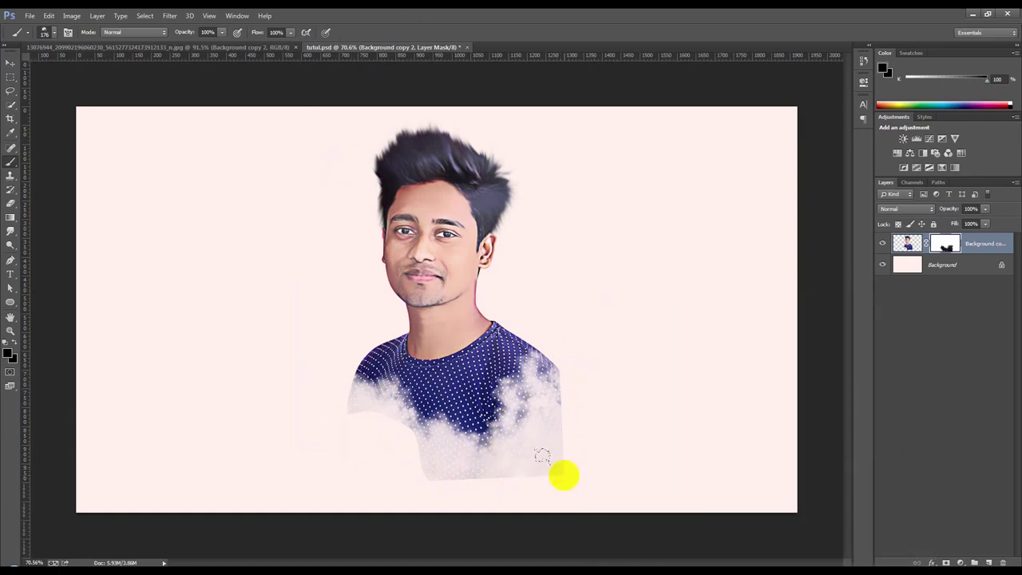
pyautogui.rightClick(495, 272)
pyautogui.click(822, 275)
pyautogui.click(851, 380)
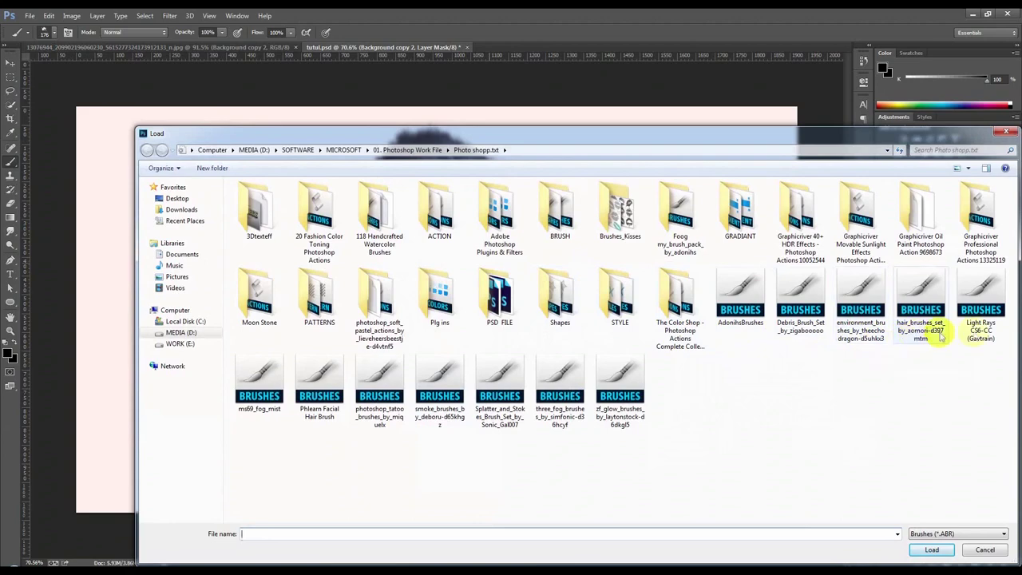
pyautogui.doubleClick(261, 404)
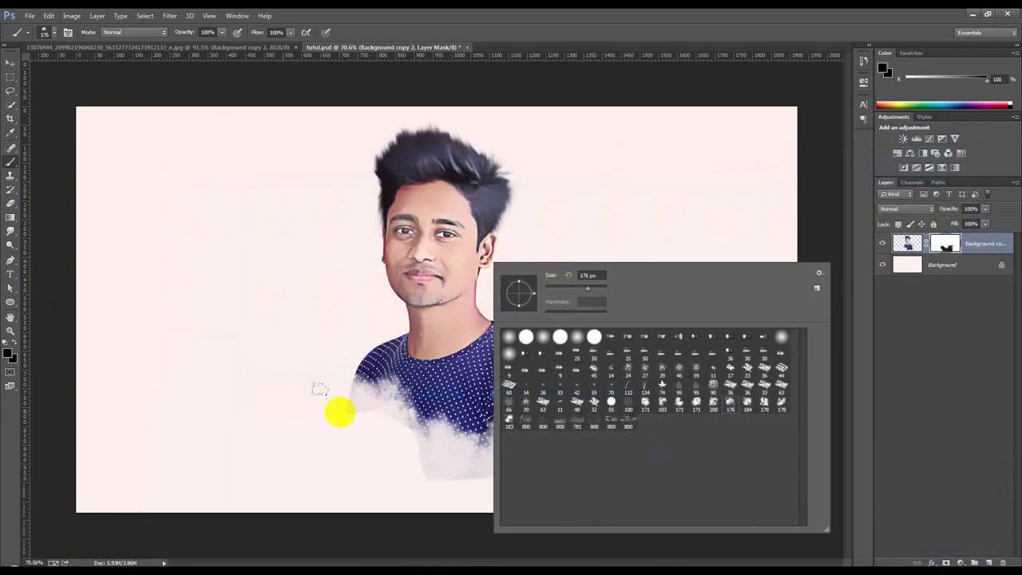
pyautogui.click(560, 425)
pyautogui.click(452, 426)
# Step: Paint mist over the shoulders and lower shirt, shrinking the brush from 800 to 500 to 300 px
pyautogui.moveTo(472, 424); pyautogui.dragTo(513, 393)
pyautogui.click(513, 393)
pyautogui.press('[')
pyautogui.press('[')
pyautogui.press('[')
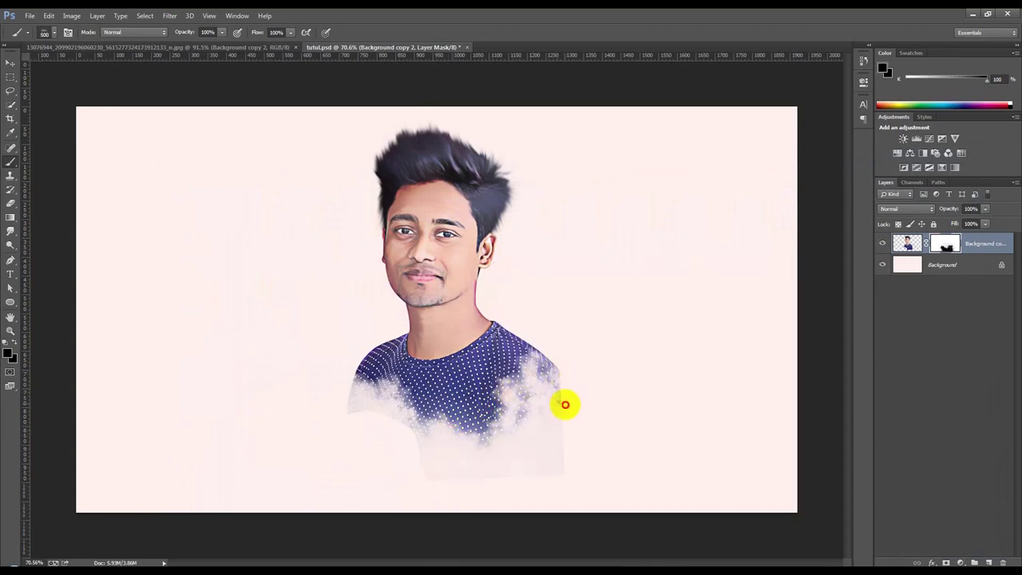
pyautogui.click(622, 356)
pyautogui.moveTo(568, 372); pyautogui.dragTo(361, 374)
pyautogui.press('[')
pyautogui.press('[')
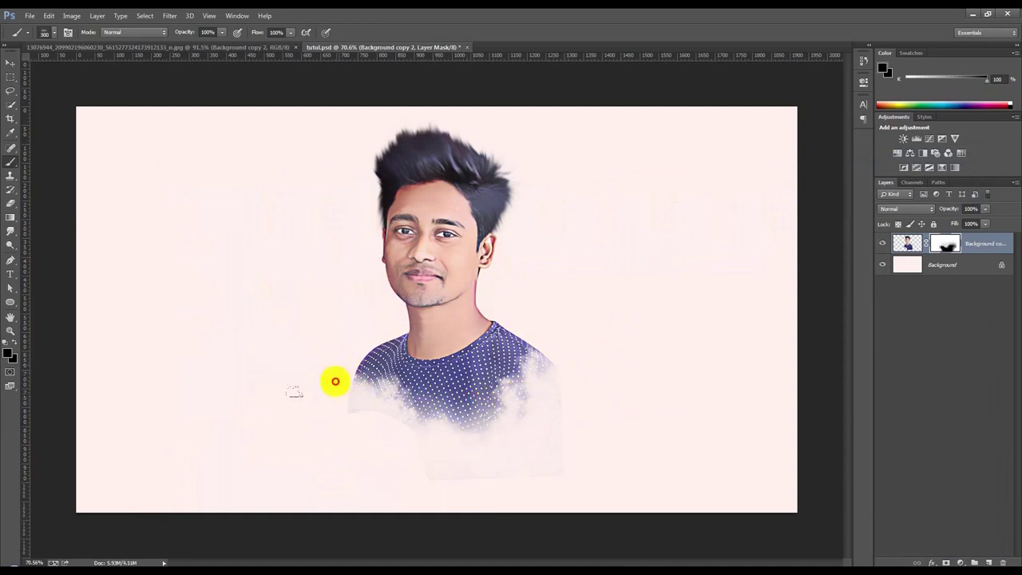
pyautogui.moveTo(540, 398); pyautogui.dragTo(583, 413)
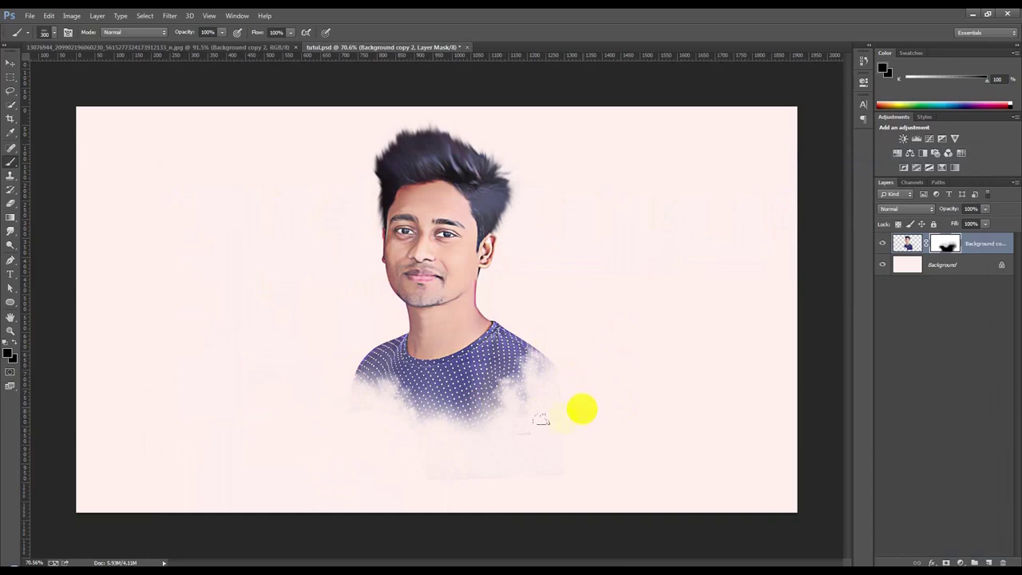
pyautogui.scroll(3, 559, 413)
pyautogui.hotkey('ctrl', '0')
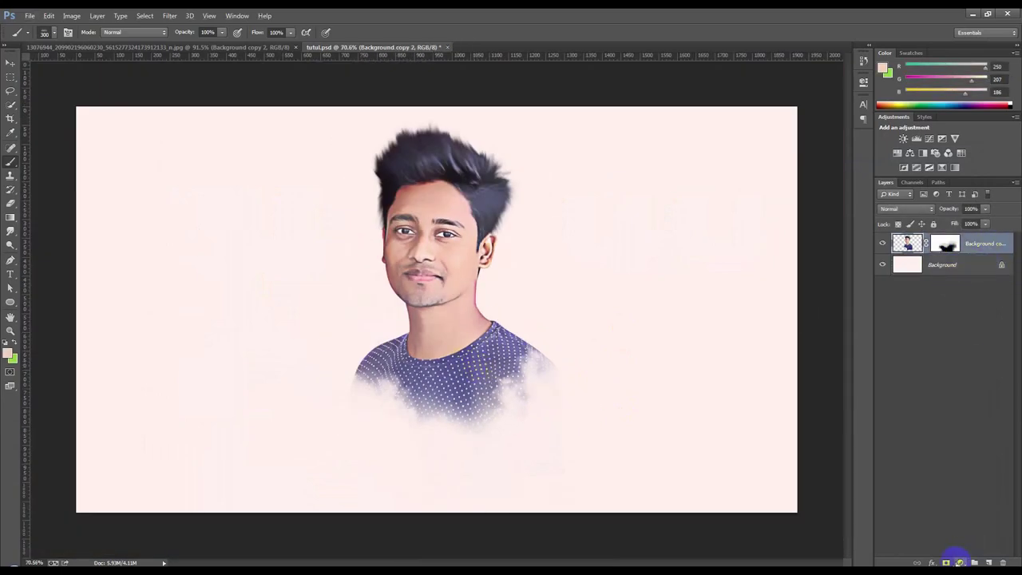
pyautogui.click(960, 562)
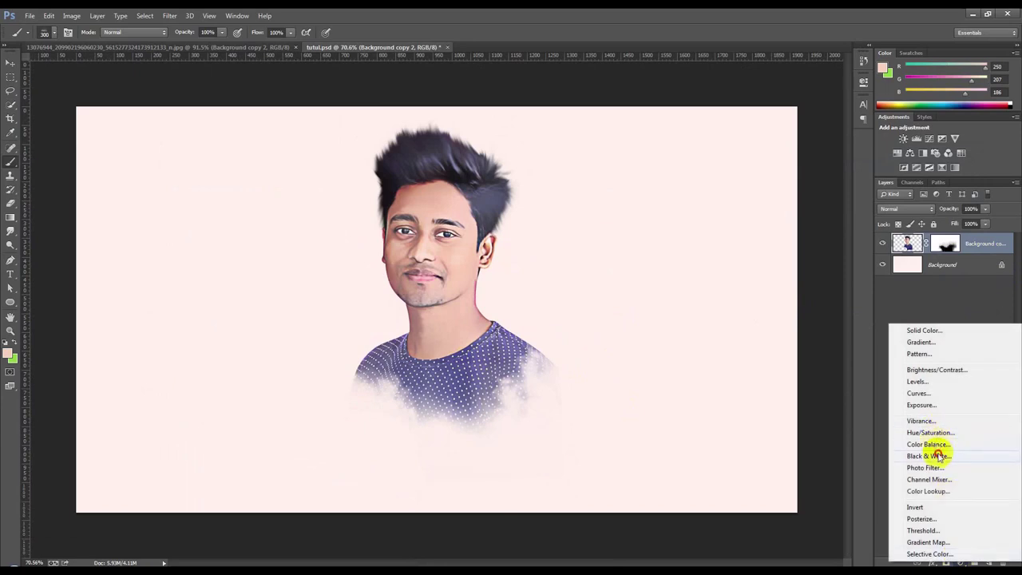
# Step: Add a Black & White adjustment with an inverted mask, painting white to grey the shirt
pyautogui.doubleClick(948, 246)
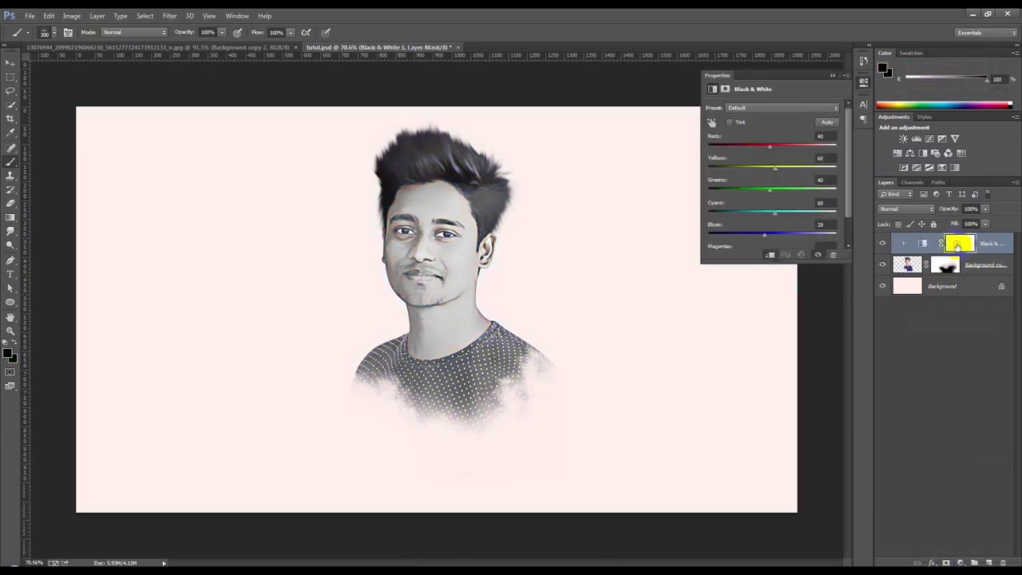
pyautogui.click(956, 246)
pyautogui.hotkey('ctrl', 'i')
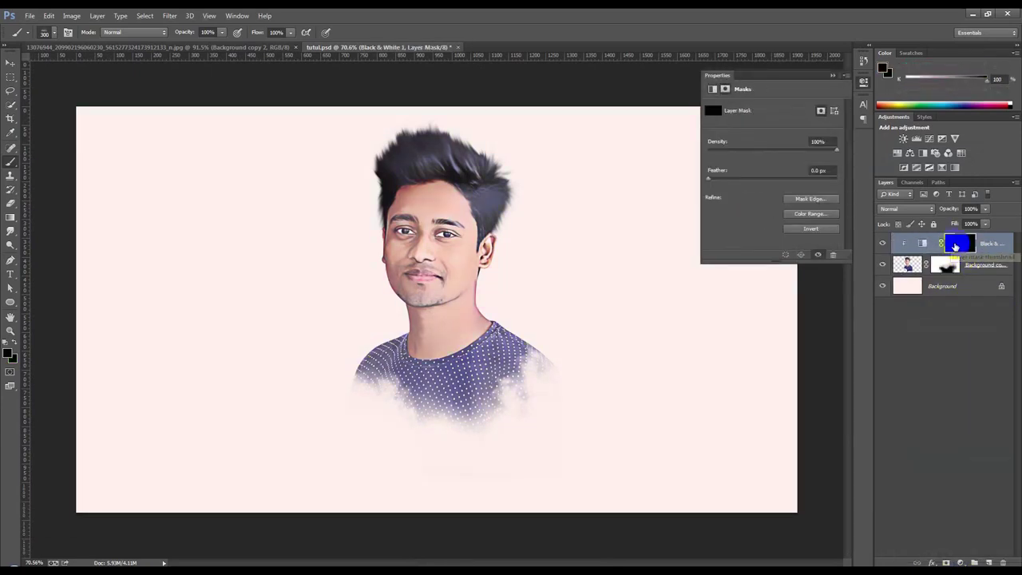
pyautogui.scroll(2, 525, 258)
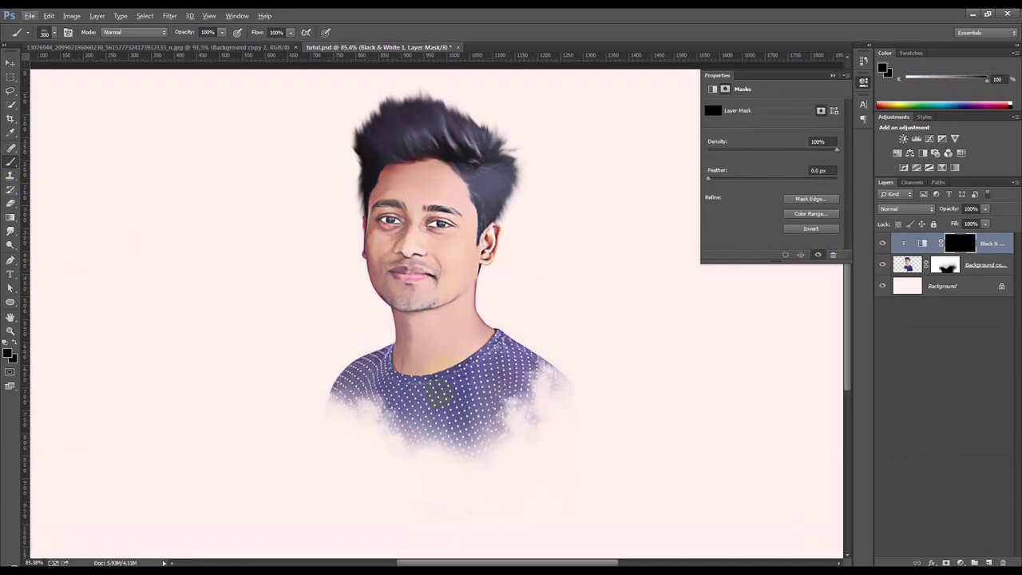
pyautogui.click(12, 343)
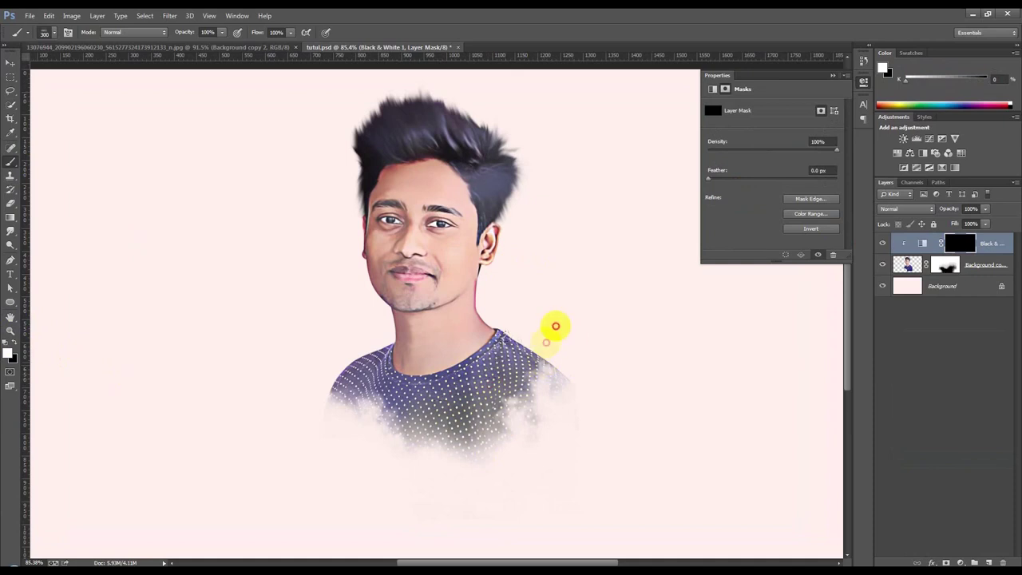
pyautogui.moveTo(527, 348)
pyautogui.mouseDown()
pyautogui.moveTo(485, 362)
pyautogui.moveTo(347, 346)
pyautogui.mouseUp()
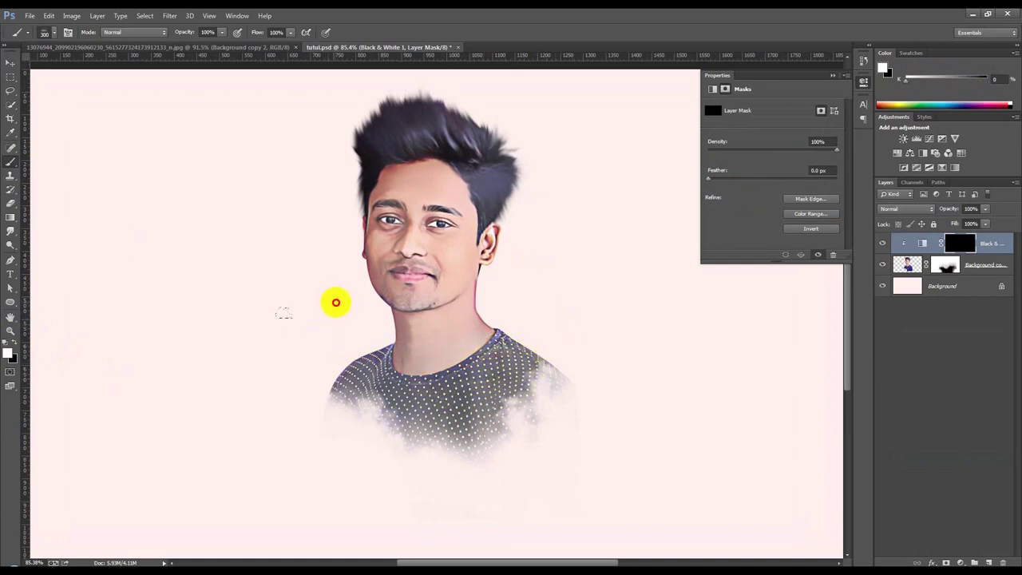
pyautogui.moveTo(516, 355)
pyautogui.mouseDown()
pyautogui.moveTo(395, 390)
pyautogui.moveTo(388, 422)
pyautogui.mouseUp()
# Step: Mask the grey effect off the neck with a smaller black brush
pyautogui.scroll(2, 389, 422)
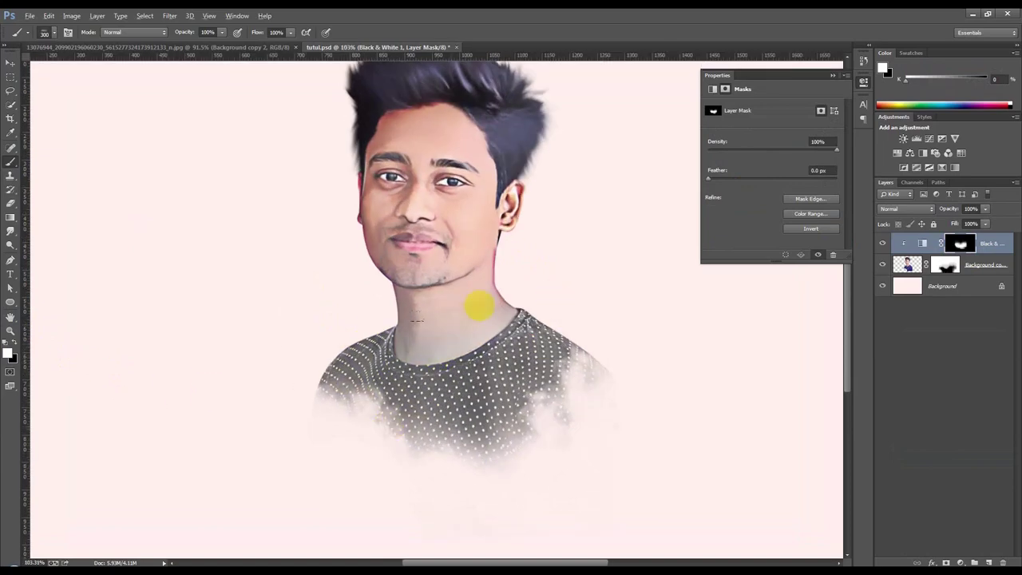
pyautogui.click(14, 341)
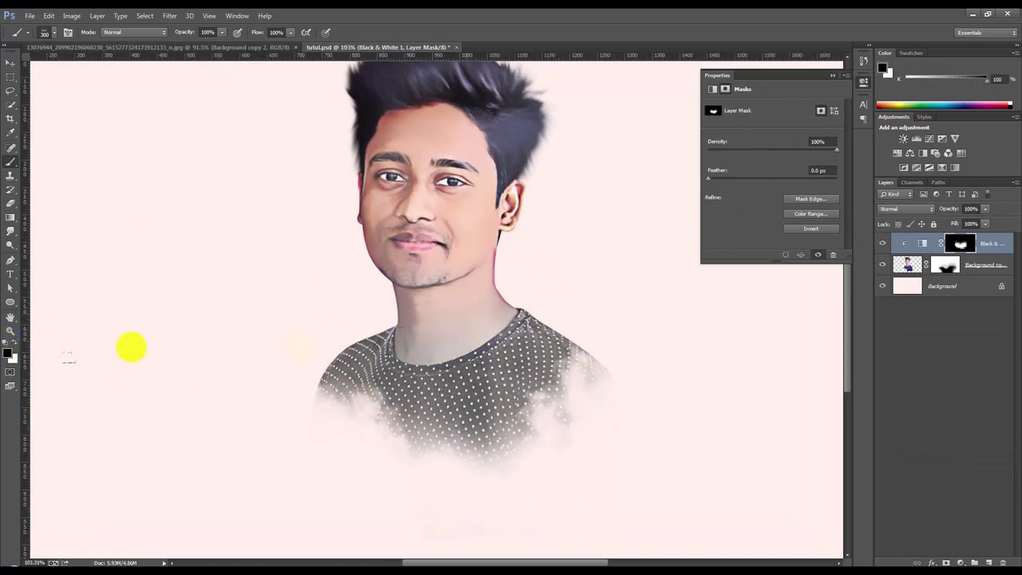
pyautogui.press('[')
pyautogui.press('[')
pyautogui.press('[')
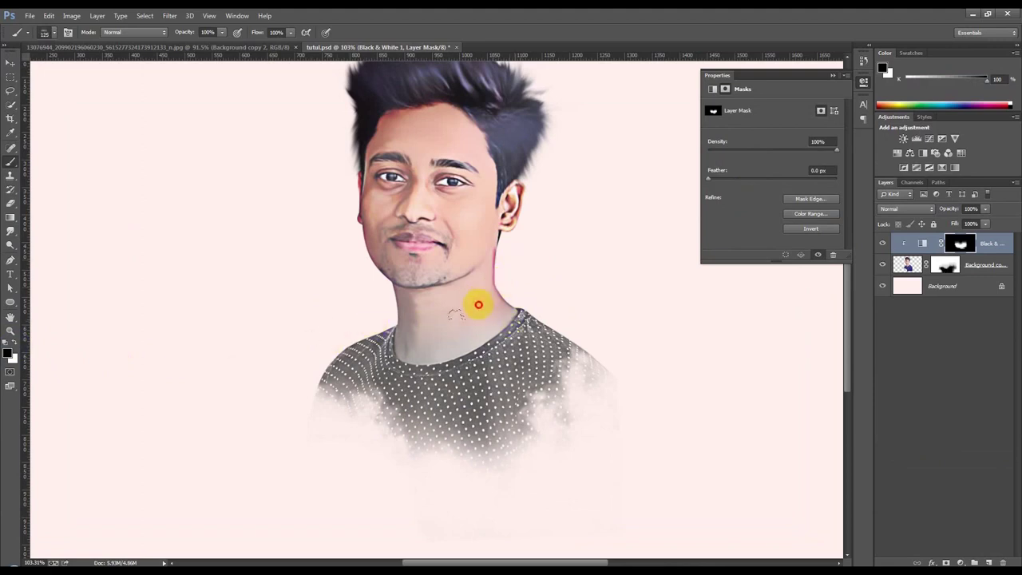
pyautogui.moveTo(456, 315); pyautogui.dragTo(424, 333)
pyautogui.moveTo(428, 349)
pyautogui.mouseDown()
pyautogui.moveTo(451, 337)
pyautogui.moveTo(416, 335)
pyautogui.mouseUp()
# Step: Add an empty Layer 1 directly above the Background layer
pyautogui.hotkey('ctrl', '0')
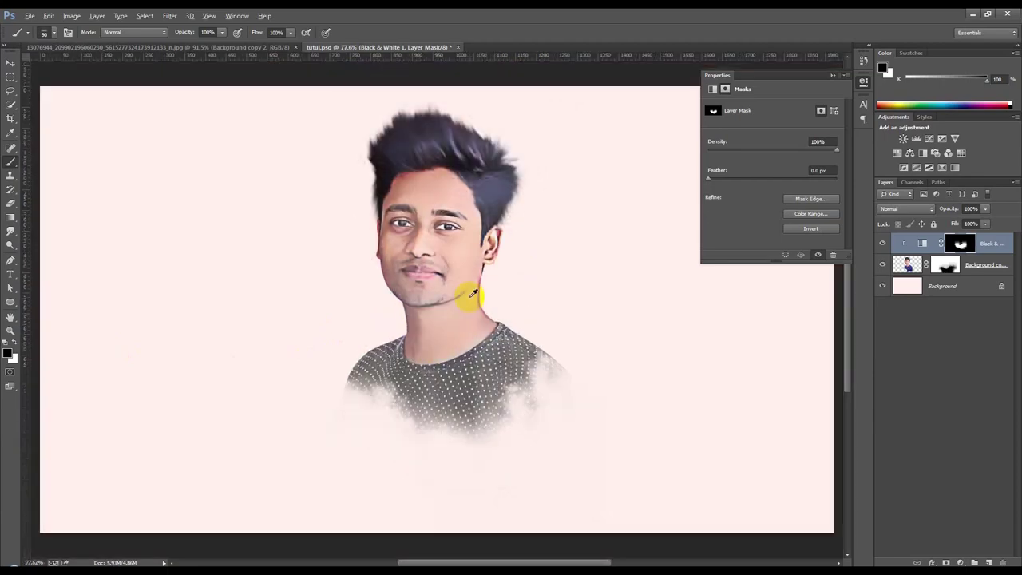
pyautogui.click(958, 285)
pyautogui.click(974, 560)
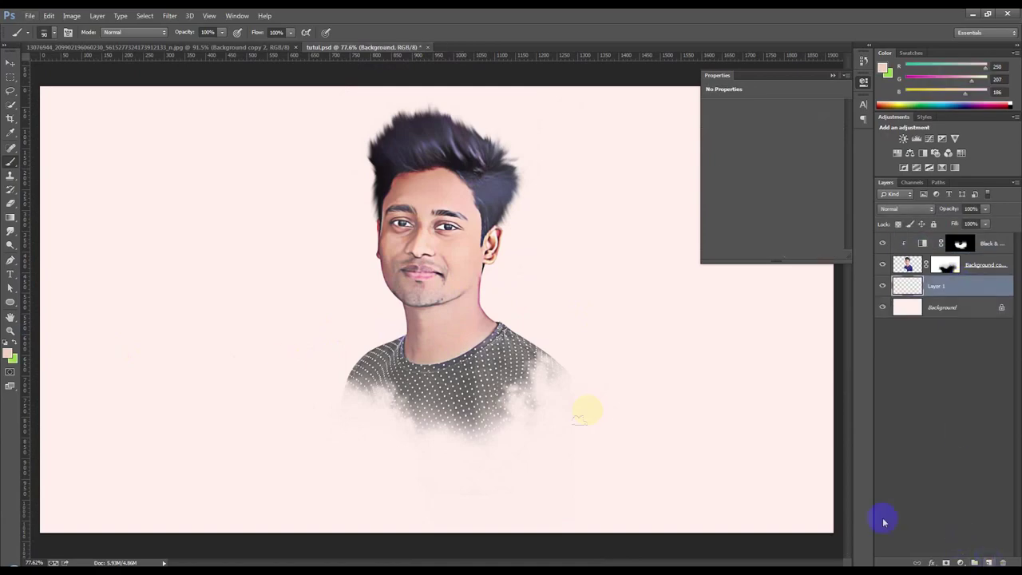
# Step: Set black as foreground, enlarge the brush, and choose a splash brush after undoing a test dab
pyautogui.scroll(1, 255, 343)
pyautogui.scroll(1, 431, 343)
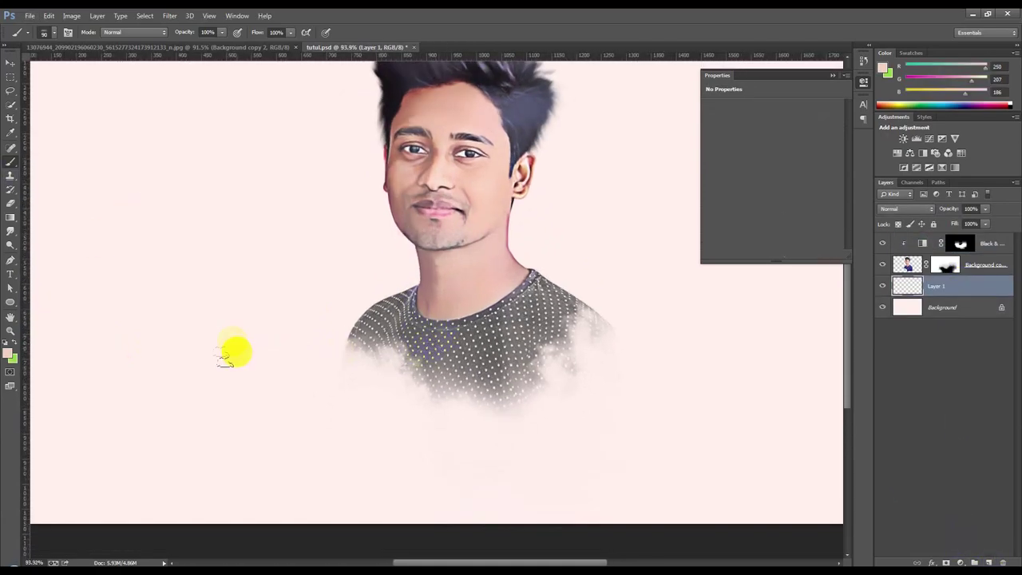
pyautogui.click(5, 342)
pyautogui.press(']')
pyautogui.press(']')
pyautogui.press(']')
pyautogui.press(']')
pyautogui.press(']')
pyautogui.click(408, 382)
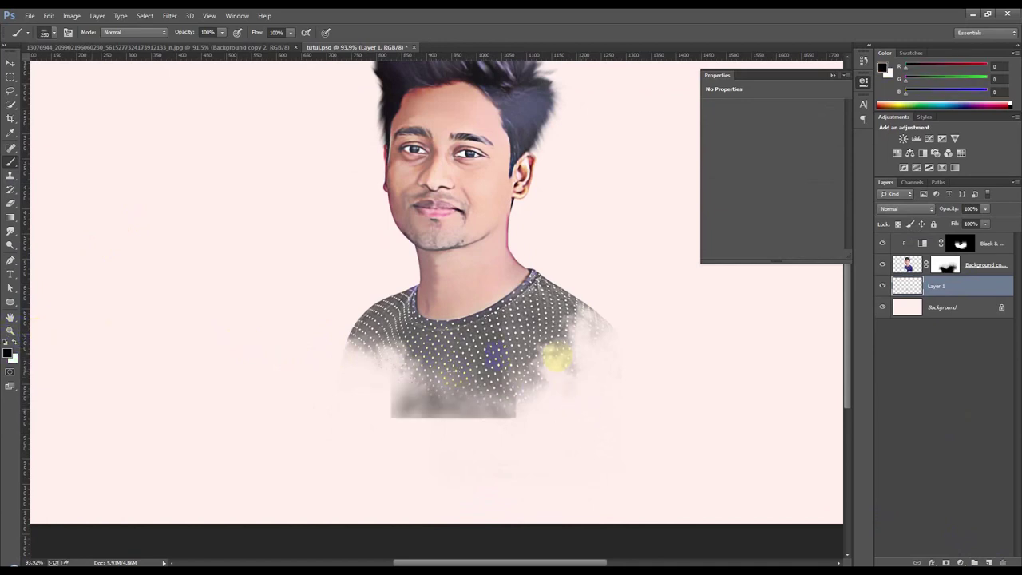
pyautogui.hotkey('ctrl', 'z')
pyautogui.keyDown('ctrl'); pyautogui.rightClick(591, 340); pyautogui.keyUp('ctrl')
pyautogui.rightClick(539, 322)
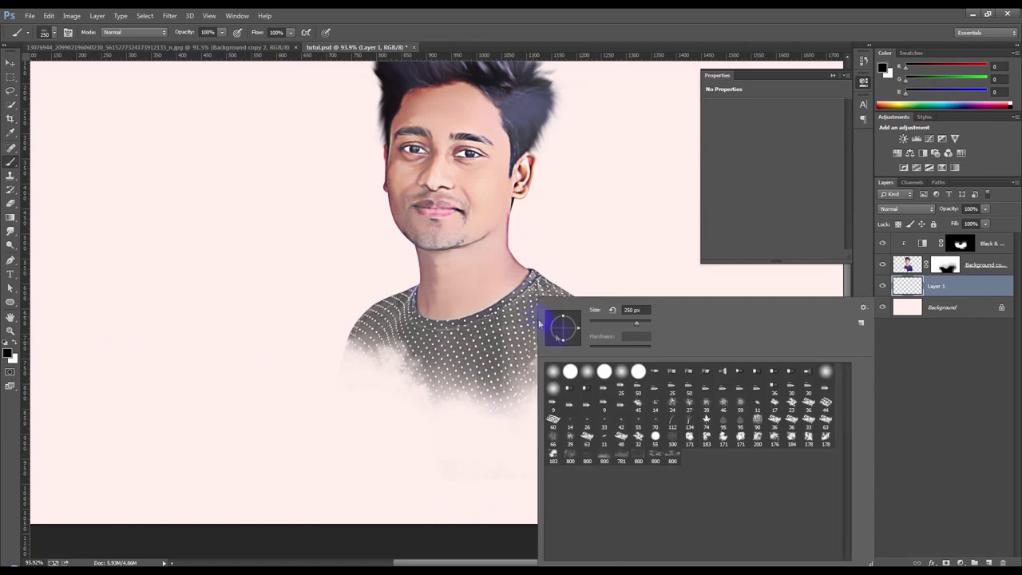
pyautogui.click(449, 385)
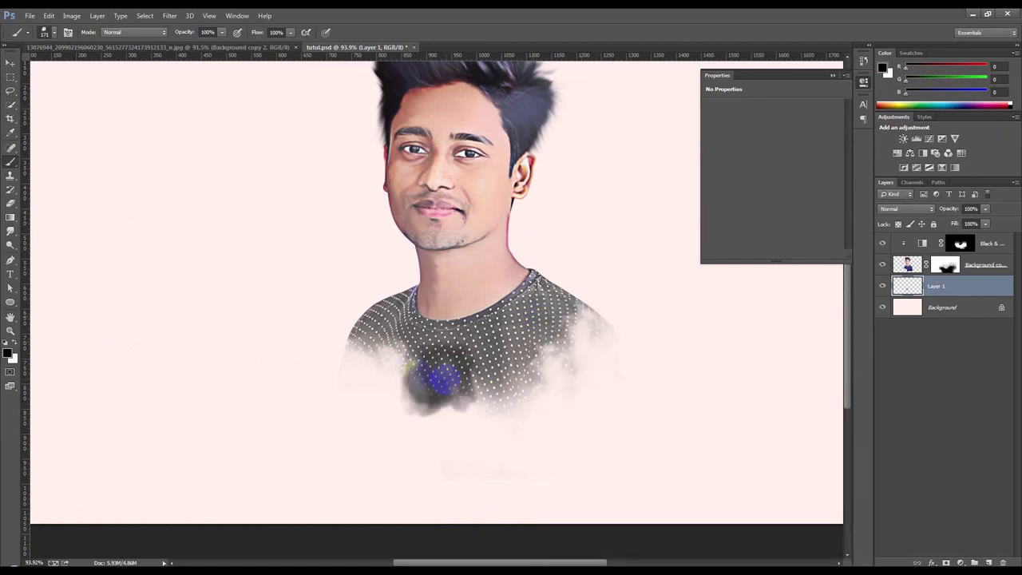
# Step: Paint dark ink splashes across the lower shirt, around the right shoulder and underneath the shirt
pyautogui.moveTo(390, 359)
pyautogui.mouseDown()
pyautogui.moveTo(431, 381)
pyautogui.moveTo(567, 346)
pyautogui.mouseUp()
pyautogui.hotkey('ctrl', 'alt', 'z')
pyautogui.hotkey('ctrl', 'alt', 'z')
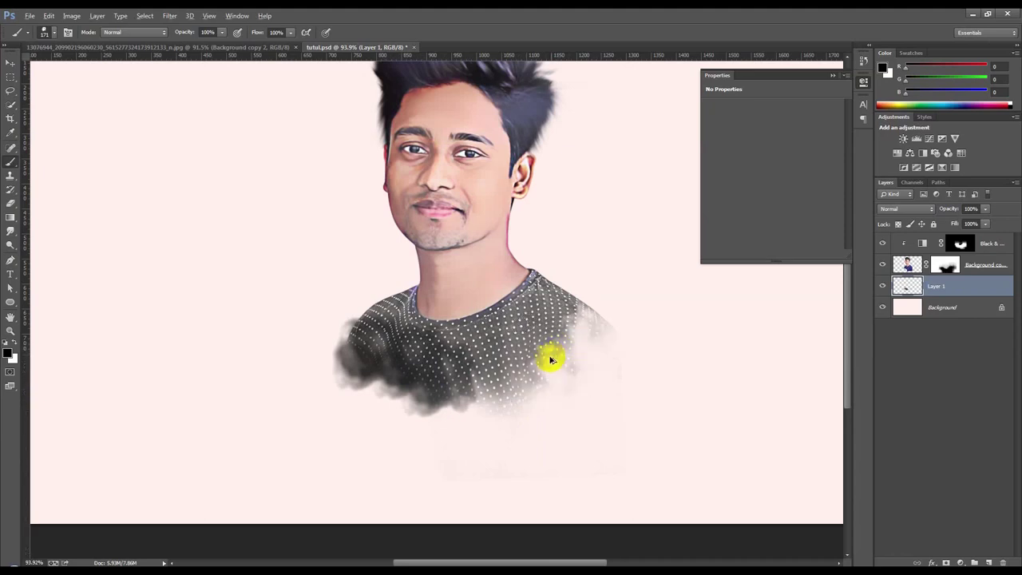
pyautogui.hotkey('ctrl', 'alt', 'z')
pyautogui.hotkey('ctrl', 'alt', 'z')
pyautogui.hotkey('ctrl', 'alt', 'z')
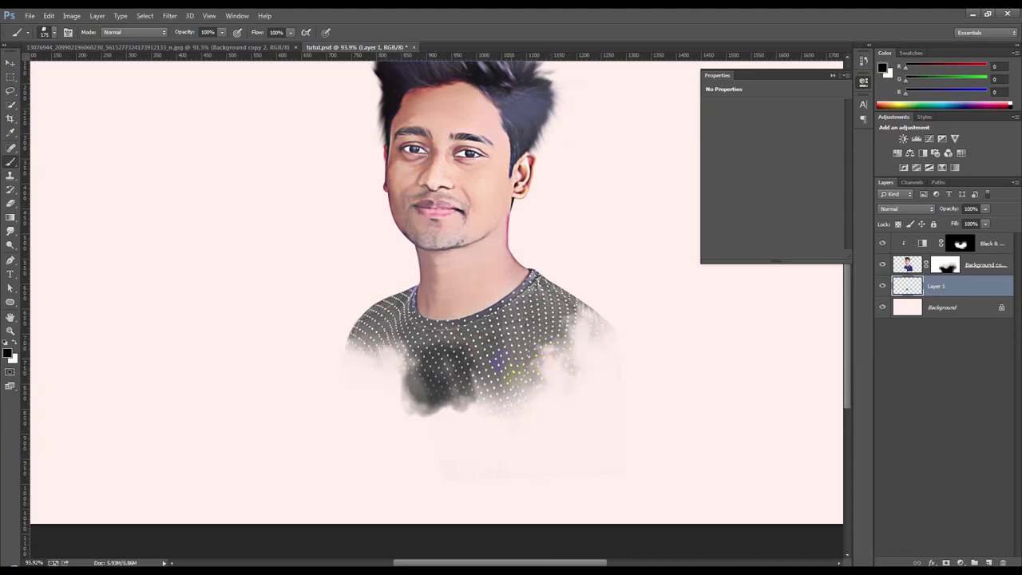
pyautogui.moveTo(496, 345)
pyautogui.mouseDown()
pyautogui.moveTo(425, 326)
pyautogui.moveTo(402, 365)
pyautogui.mouseUp()
pyautogui.moveTo(543, 344)
pyautogui.mouseDown()
pyautogui.moveTo(577, 360)
pyautogui.moveTo(583, 346)
pyautogui.moveTo(591, 360)
pyautogui.moveTo(575, 354)
pyautogui.moveTo(588, 344)
pyautogui.mouseUp()
pyautogui.press('[')
pyautogui.press('[')
pyautogui.press('[')
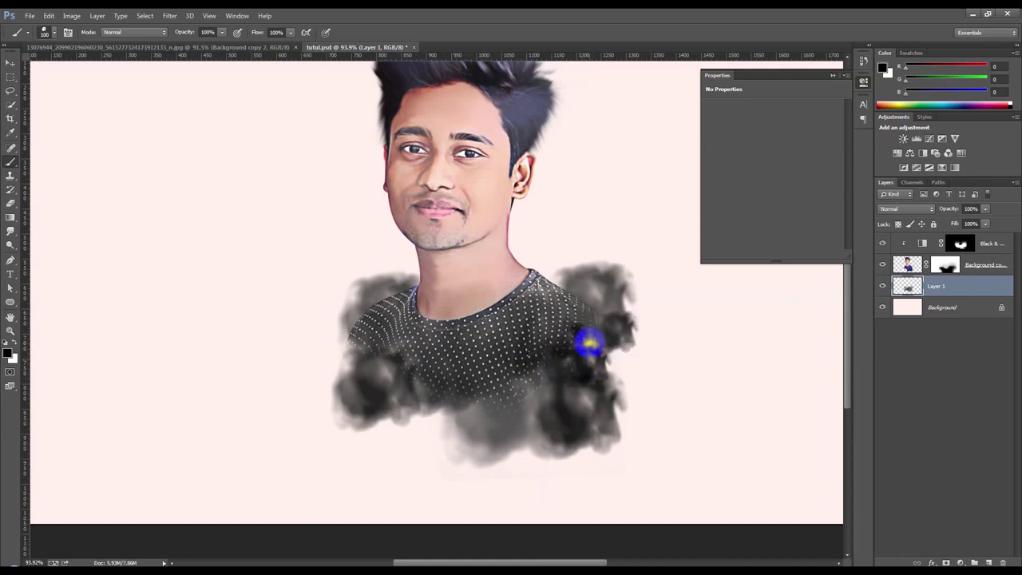
pyautogui.moveTo(494, 395)
pyautogui.mouseDown()
pyautogui.moveTo(421, 427)
pyautogui.moveTo(449, 434)
pyautogui.mouseUp()
# Step: With the 184 splash brush, add more ink around the shoulders and edges, then add Layer 2
pyautogui.rightClick(532, 354)
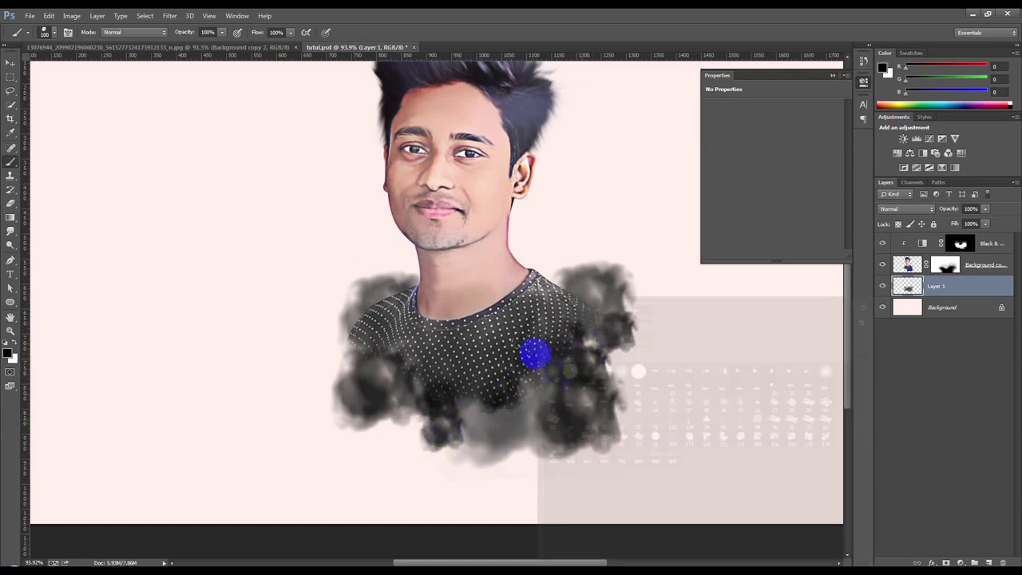
pyautogui.click(791, 444)
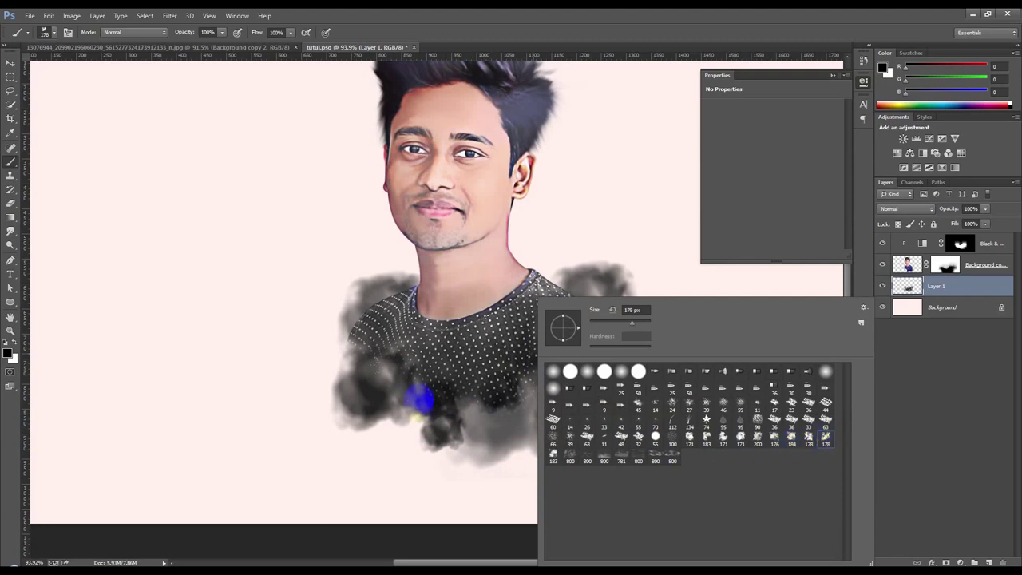
pyautogui.click(417, 393)
pyautogui.moveTo(433, 411)
pyautogui.mouseDown()
pyautogui.moveTo(525, 392)
pyautogui.moveTo(575, 358)
pyautogui.moveTo(591, 319)
pyautogui.mouseUp()
pyautogui.moveTo(395, 411)
pyautogui.mouseDown()
pyautogui.moveTo(372, 388)
pyautogui.moveTo(447, 424)
pyautogui.moveTo(548, 413)
pyautogui.moveTo(438, 434)
pyautogui.moveTo(468, 440)
pyautogui.moveTo(591, 390)
pyautogui.mouseUp()
pyautogui.moveTo(369, 371)
pyautogui.mouseDown()
pyautogui.moveTo(340, 364)
pyautogui.moveTo(335, 344)
pyautogui.mouseUp()
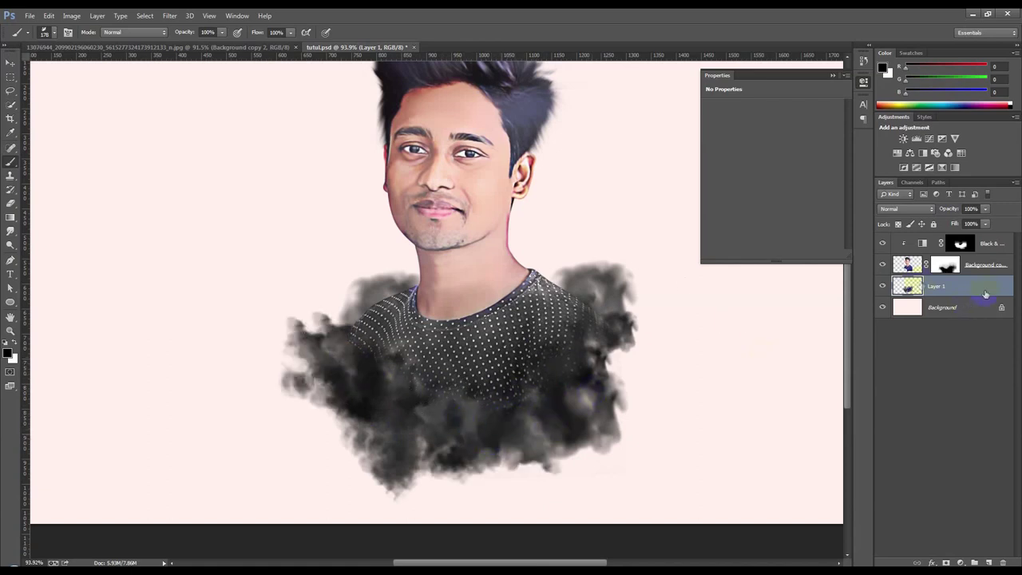
pyautogui.moveTo(631, 361); pyautogui.dragTo(671, 355)
pyautogui.click(329, 382)
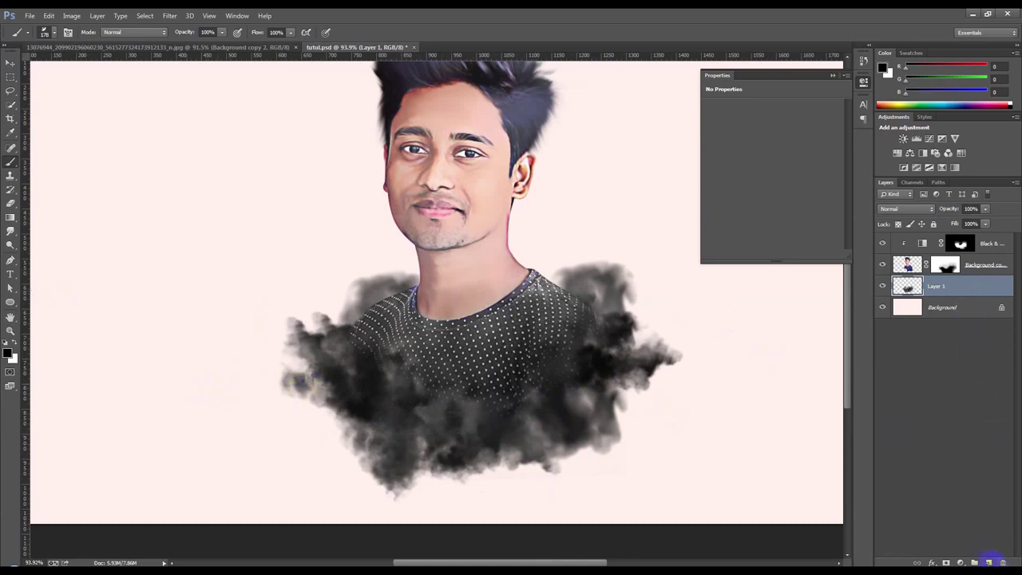
pyautogui.click(989, 563)
pyautogui.rightClick(206, 326)
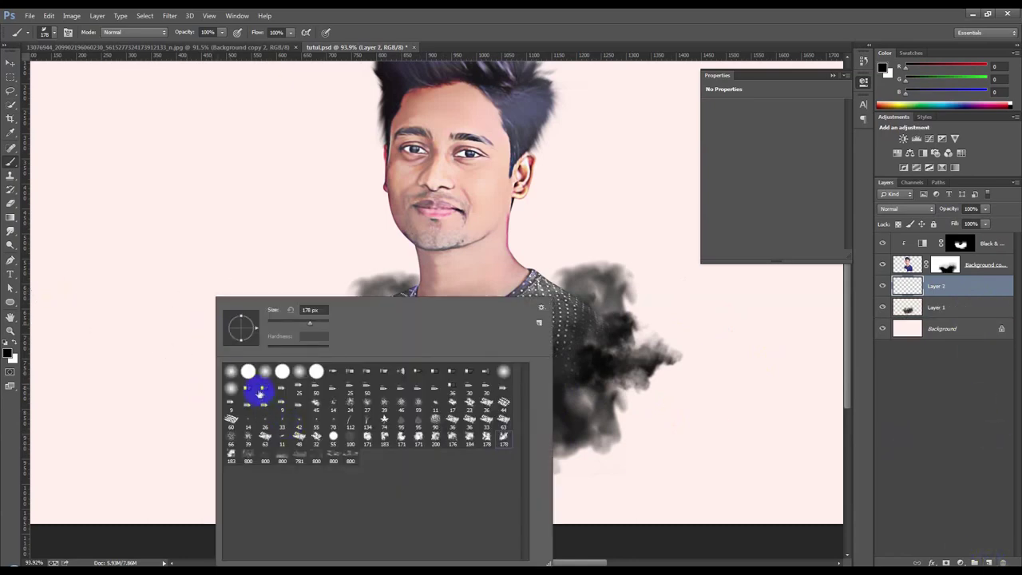
# Step: Scribble black hard-round strokes across the lower chest on Layer 2 and fade it to 30% opacity
pyautogui.click(256, 411)
pyautogui.click(18, 246)
pyautogui.click(316, 372)
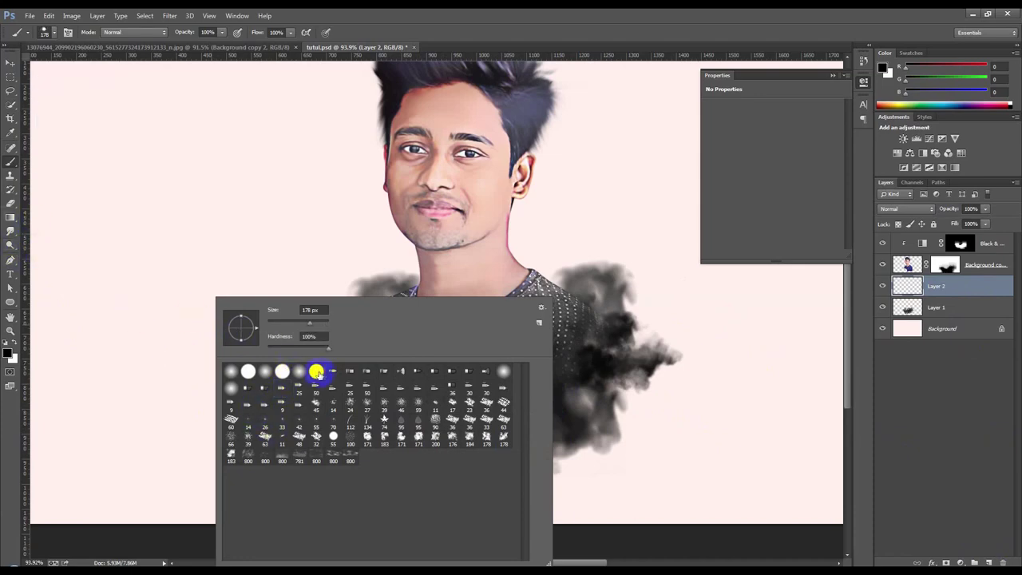
pyautogui.click(493, 258)
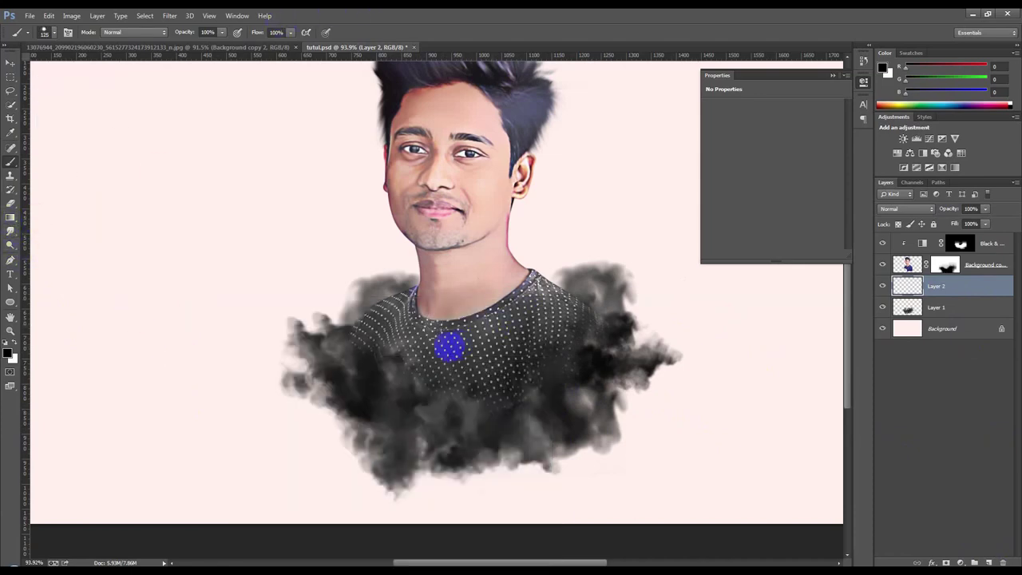
pyautogui.moveTo(365, 355); pyautogui.dragTo(363, 388)
pyautogui.moveTo(367, 400)
pyautogui.mouseDown()
pyautogui.moveTo(465, 422)
pyautogui.moveTo(399, 436)
pyautogui.moveTo(418, 418)
pyautogui.moveTo(372, 365)
pyautogui.moveTo(337, 357)
pyautogui.moveTo(422, 404)
pyautogui.moveTo(605, 384)
pyautogui.moveTo(630, 393)
pyautogui.moveTo(402, 417)
pyautogui.moveTo(534, 408)
pyautogui.moveTo(619, 331)
pyautogui.moveTo(643, 388)
pyautogui.moveTo(497, 445)
pyautogui.moveTo(292, 365)
pyautogui.moveTo(639, 376)
pyautogui.mouseUp()
pyautogui.moveTo(952, 213); pyautogui.dragTo(916, 211)
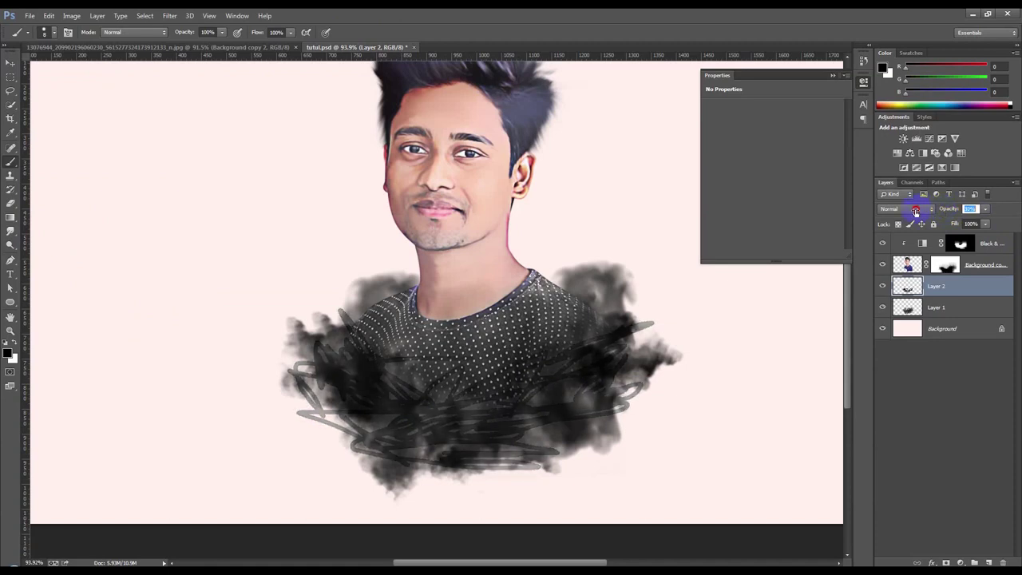
pyautogui.click(938, 307)
# Step: Lower Layer 1's opacity to 64% to lighten the ink splashes
pyautogui.moveTo(943, 212); pyautogui.dragTo(930, 212)
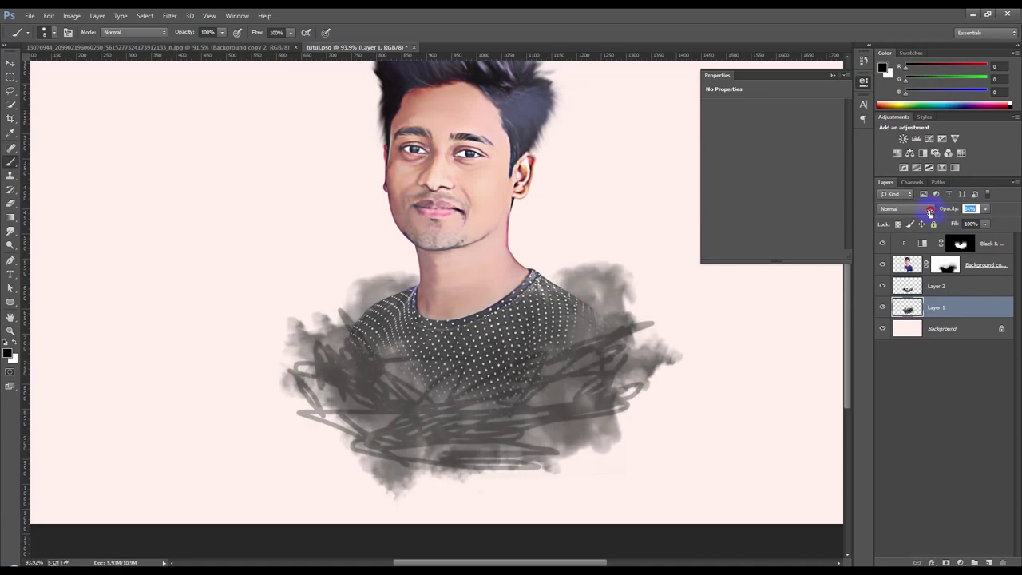
pyautogui.click(834, 75)
pyautogui.scroll(-3, 598, 267)
pyautogui.scroll(-2, 599, 266)
pyautogui.scroll(2, 601, 263)
pyautogui.scroll(3, 599, 265)
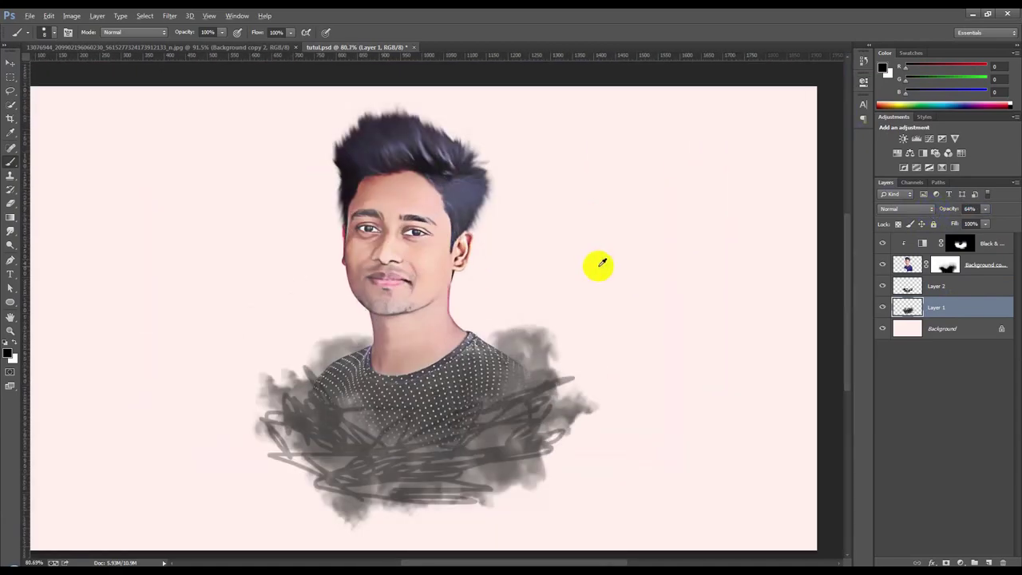
# Step: Touch up the Black & White mask near the neckline so the collar's purple tint turns grey
pyautogui.click(961, 244)
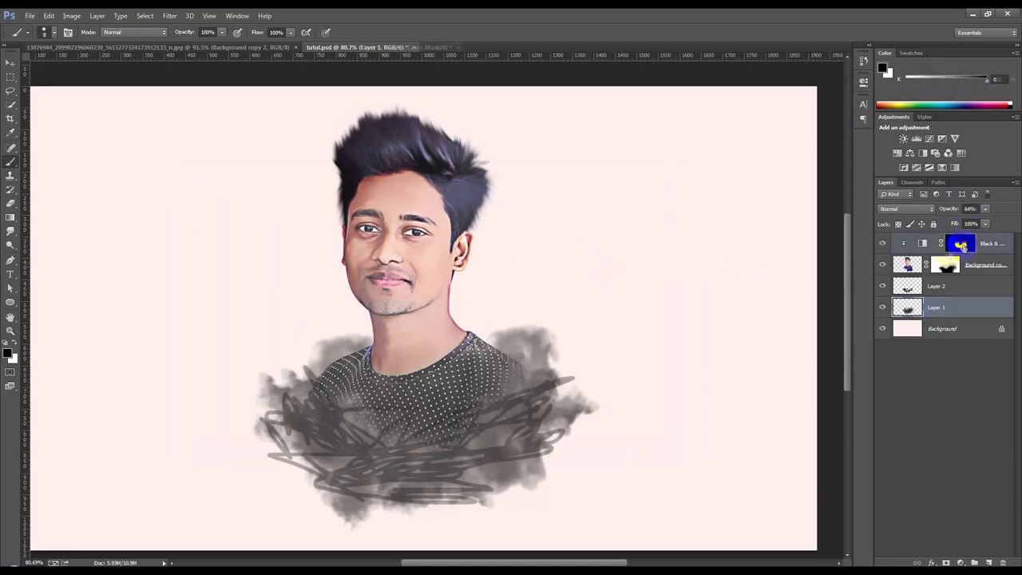
pyautogui.scroll(2, 219, 251)
pyautogui.scroll(3, 115, 217)
pyautogui.scroll(-3, 588, 445)
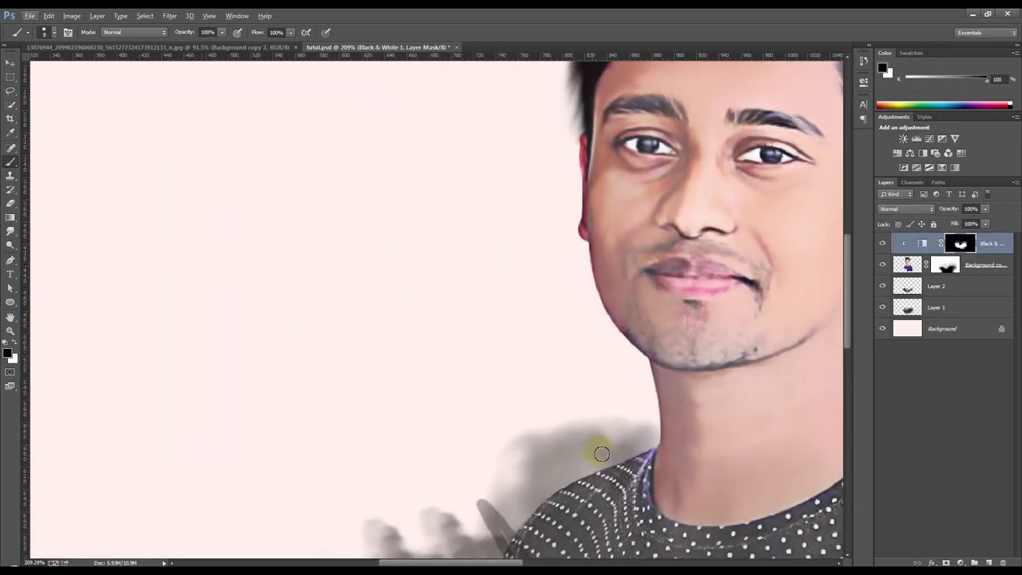
pyautogui.scroll(-2, 598, 447)
pyautogui.moveTo(598, 444); pyautogui.dragTo(637, 471)
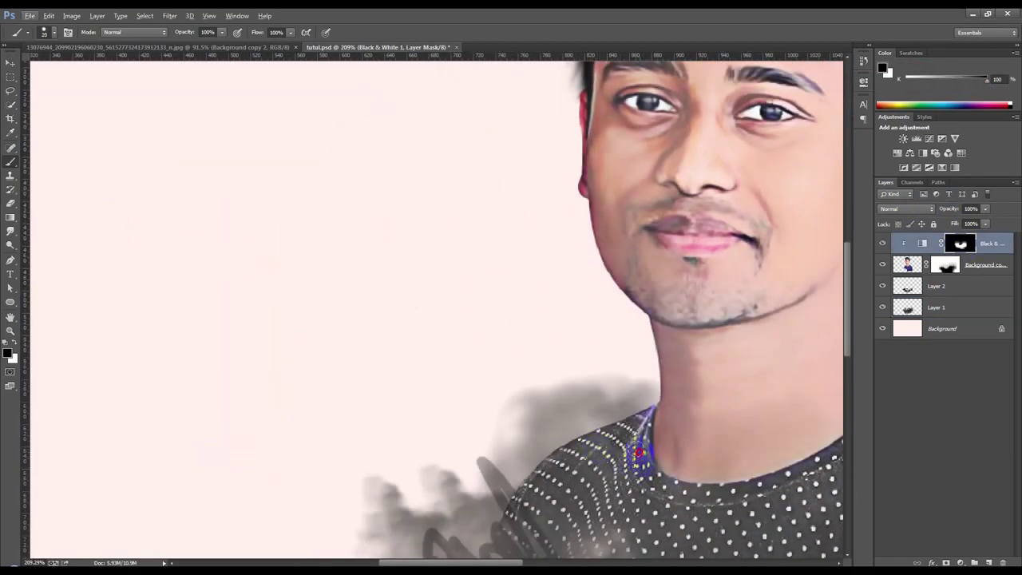
pyautogui.click(14, 342)
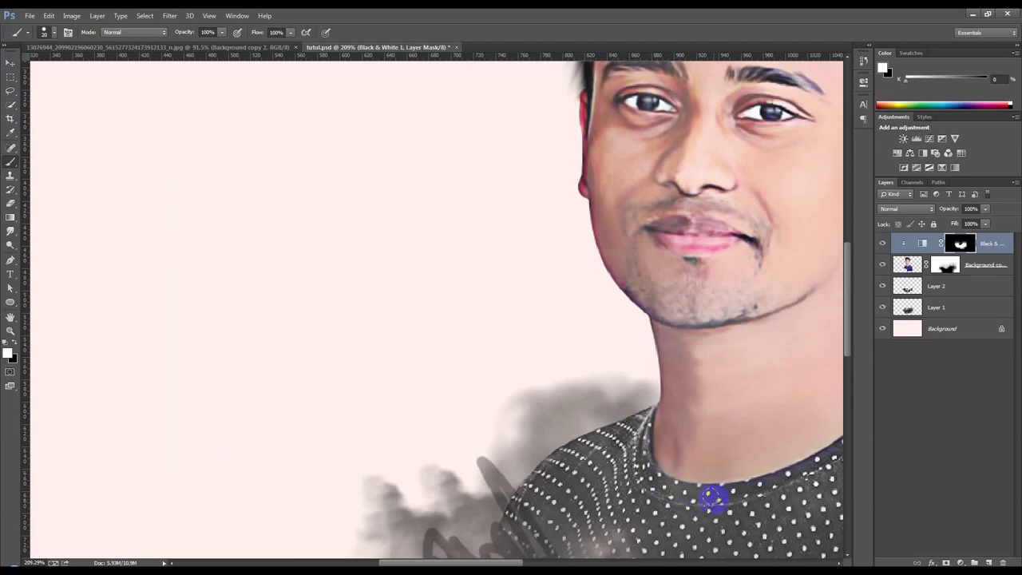
pyautogui.scroll(-3, 713, 499)
pyautogui.scroll(1, 798, 463)
pyautogui.moveTo(771, 415); pyautogui.dragTo(767, 424)
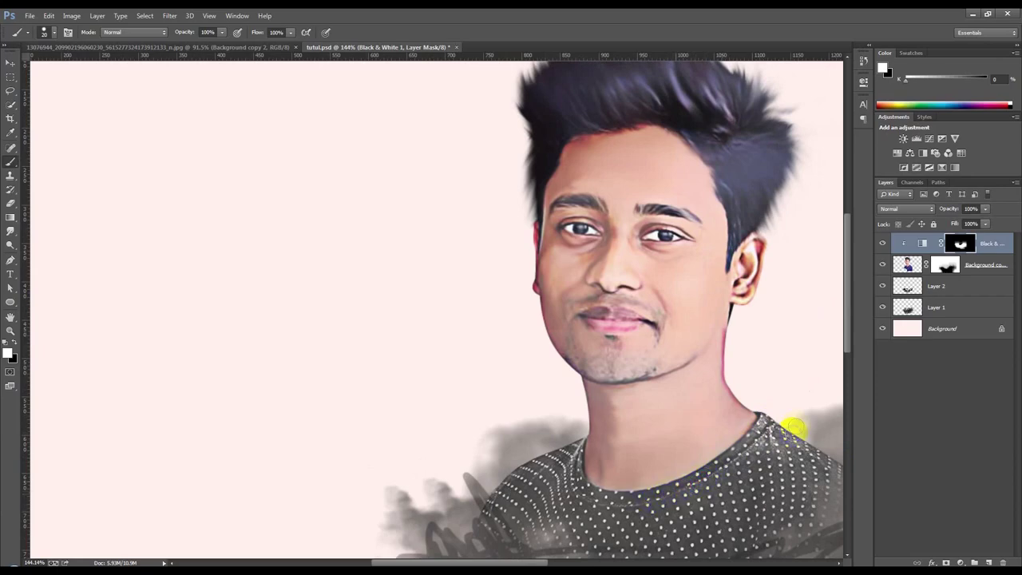
pyautogui.scroll(-2, 775, 419)
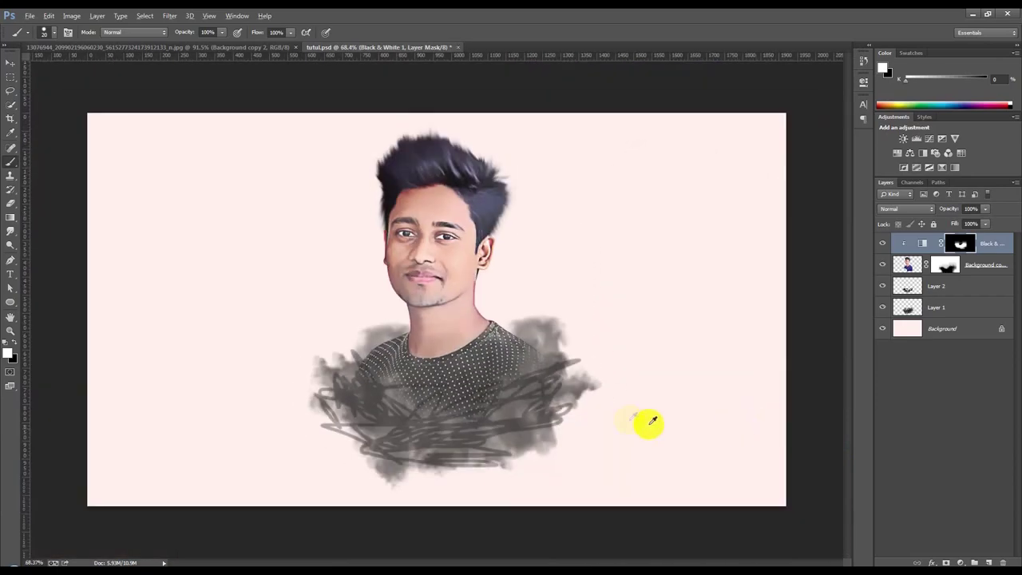
pyautogui.scroll(1, 646, 422)
pyautogui.click(934, 288)
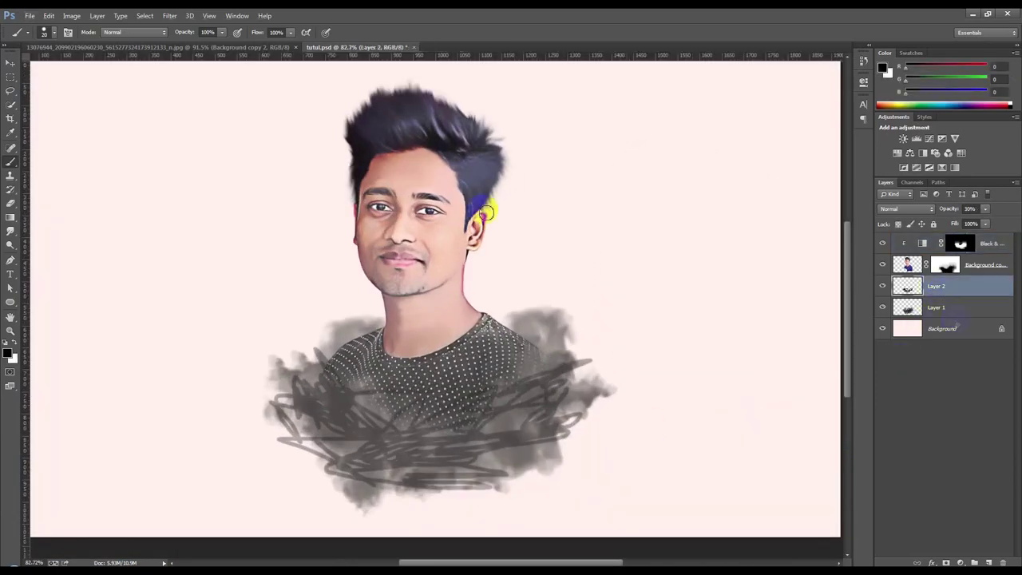
# Step: Apply a Gaussian Blur with a 2.8 px radius to the Layer 2 scribbles
pyautogui.click(170, 15)
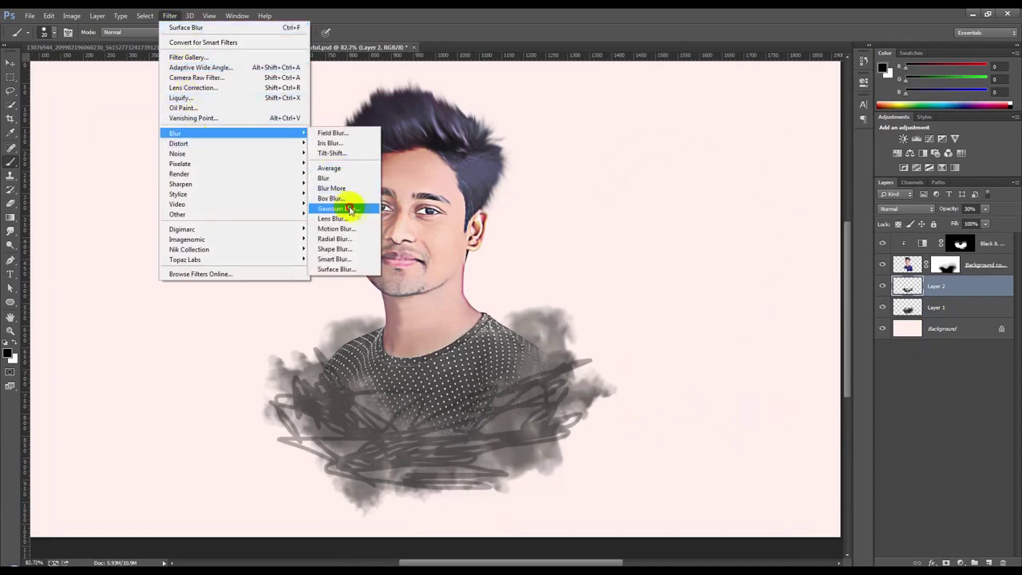
pyautogui.click(350, 209)
pyautogui.moveTo(462, 298)
pyautogui.mouseDown()
pyautogui.moveTo(450, 302)
pyautogui.moveTo(461, 299)
pyautogui.mouseUp()
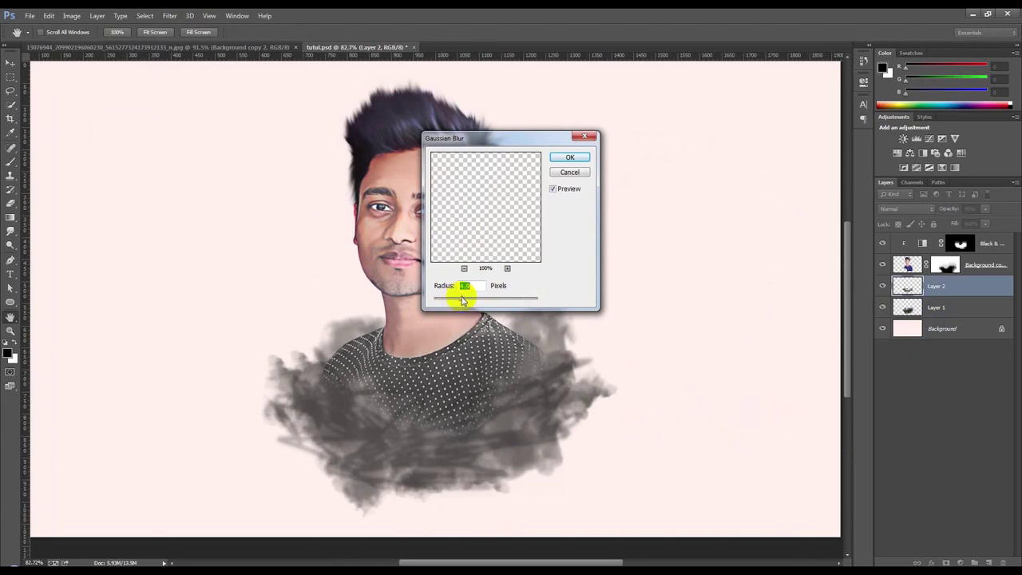
pyautogui.click(570, 159)
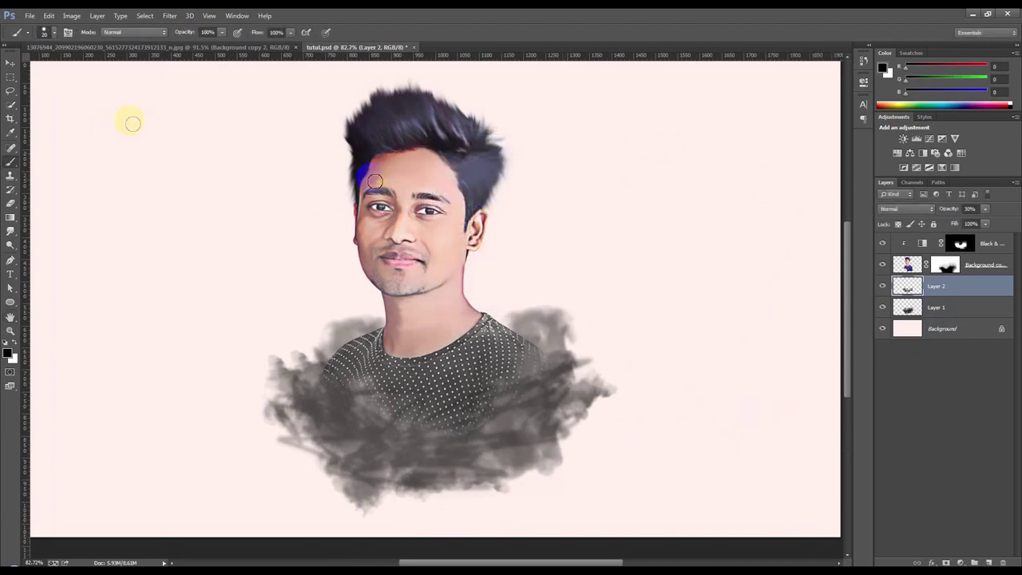
pyautogui.click(11, 64)
pyautogui.scroll(-2, 347, 212)
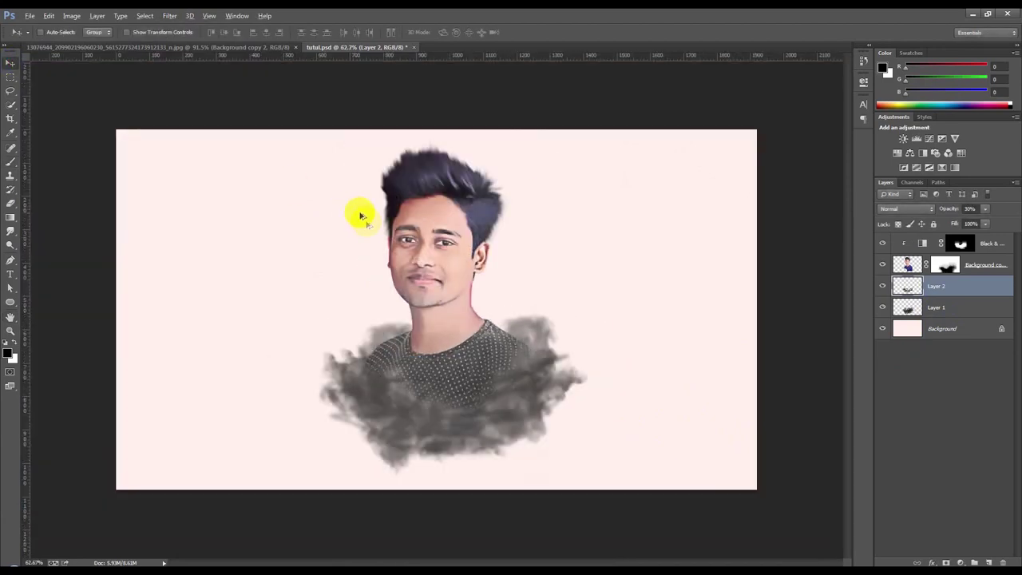
pyautogui.scroll(4, 422, 255)
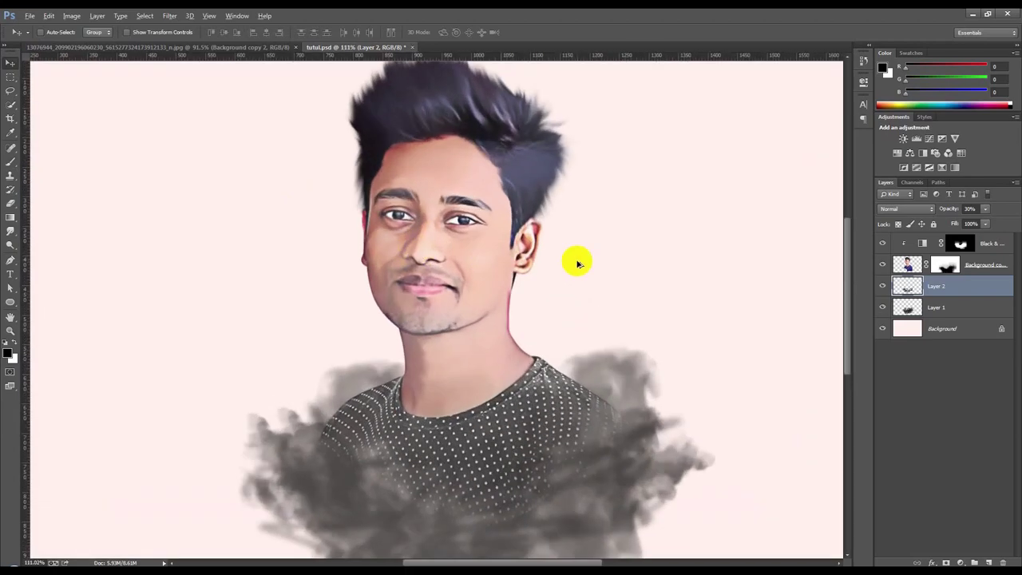
# Step: Add a Hue/Saturation layer clipped to the Black & White layer, with saturation at -40
pyautogui.click(997, 254)
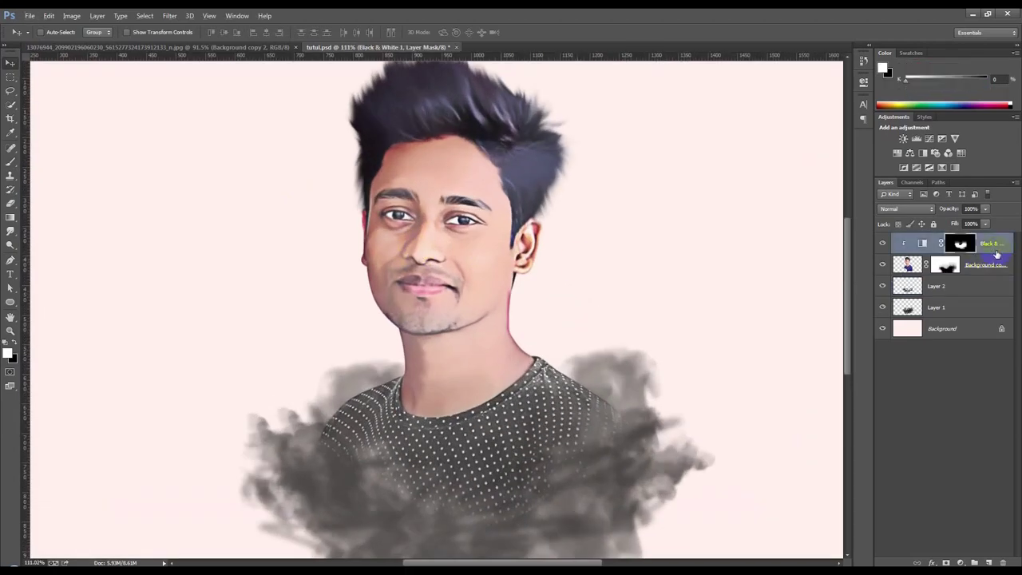
pyautogui.click(960, 563)
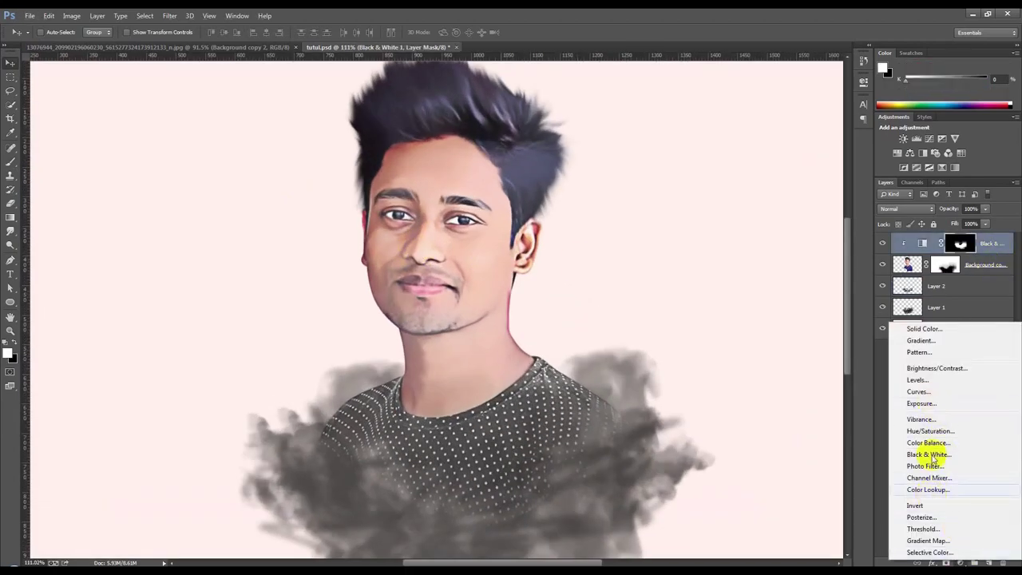
pyautogui.click(926, 431)
pyautogui.keyDown('alt'); pyautogui.click(965, 249); pyautogui.keyUp('alt')
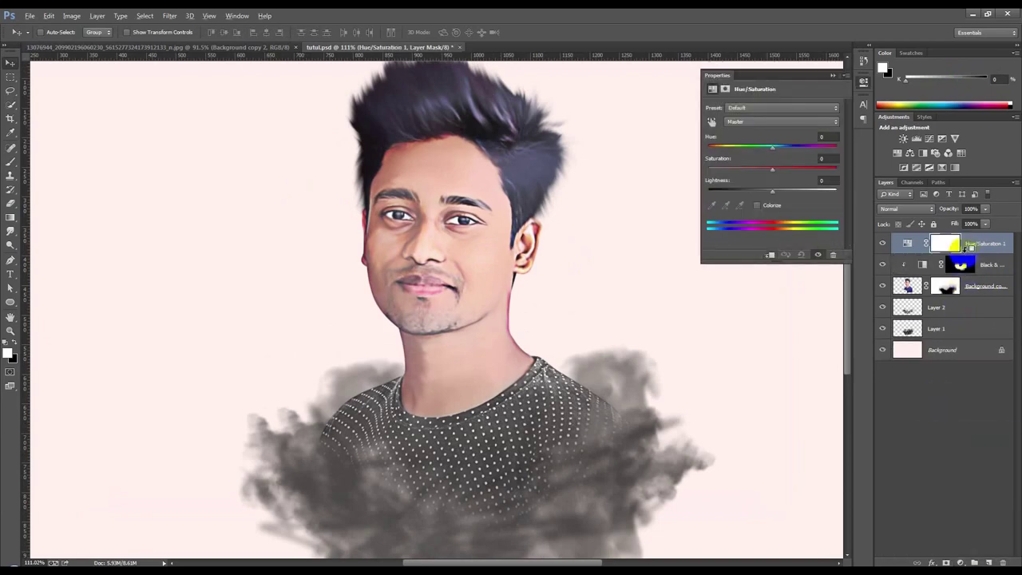
pyautogui.moveTo(761, 176); pyautogui.dragTo(754, 177)
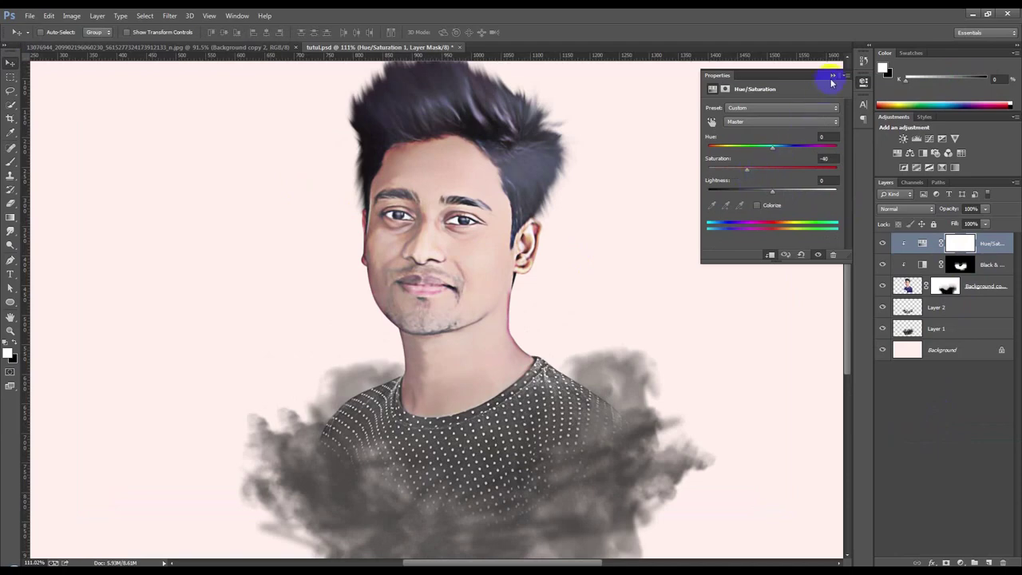
pyautogui.click(833, 76)
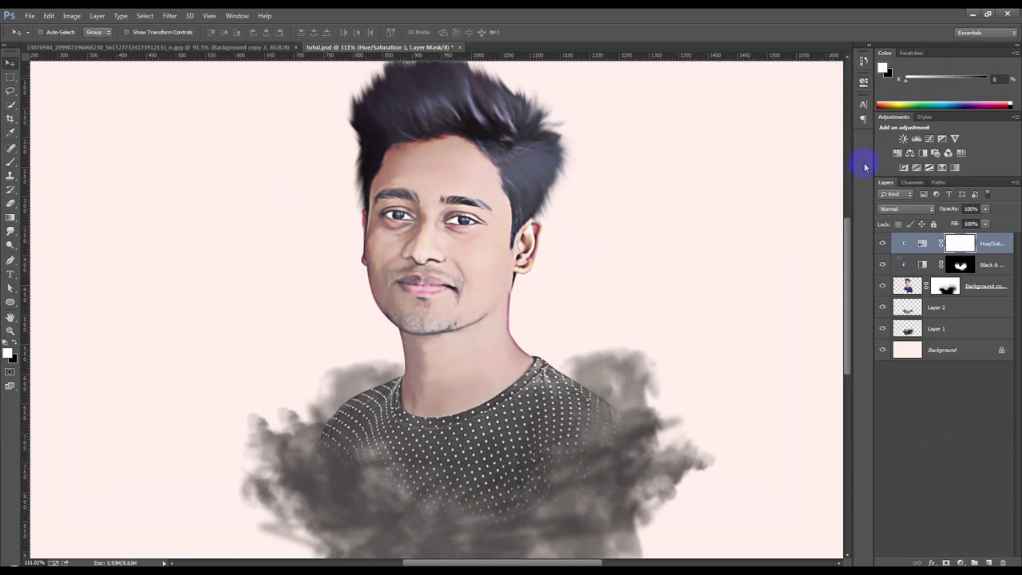
pyautogui.scroll(-2, 739, 304)
pyautogui.scroll(-2, 730, 304)
pyautogui.scroll(3, 562, 304)
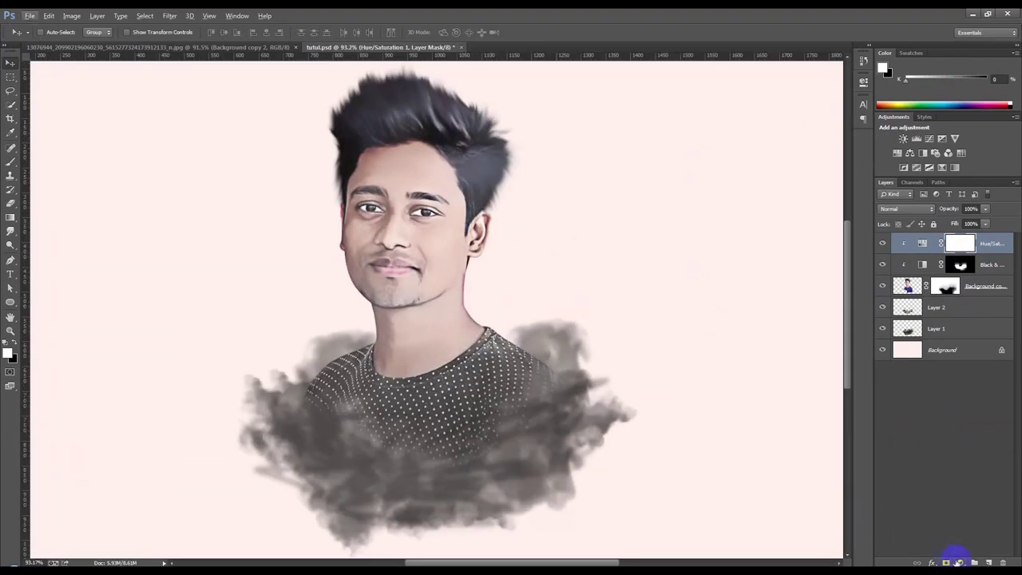
# Step: Add Selective Color: Reds Cyan -50, Yellow -22, Black -35; Blacks Yellow +33, Black +40; select Layers 1–2
pyautogui.click(958, 563)
pyautogui.click(953, 553)
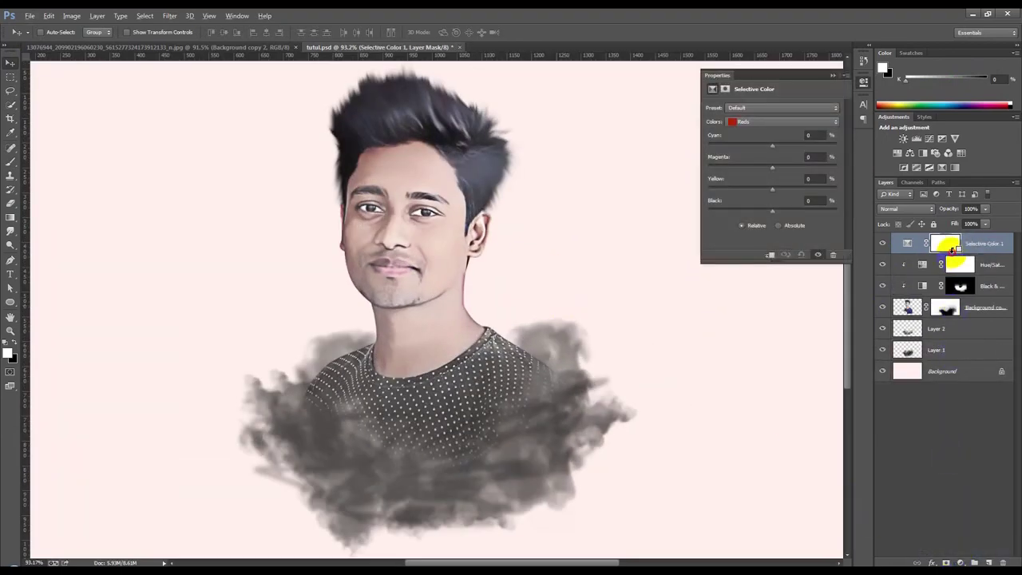
pyautogui.moveTo(771, 206)
pyautogui.mouseDown()
pyautogui.moveTo(813, 204)
pyautogui.moveTo(751, 216)
pyautogui.mouseUp()
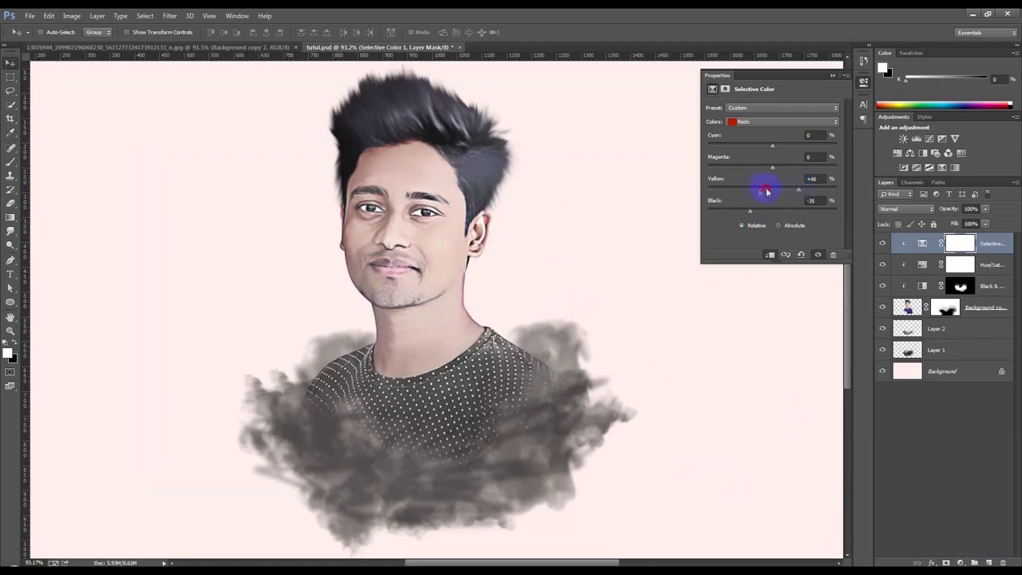
pyautogui.click(782, 122)
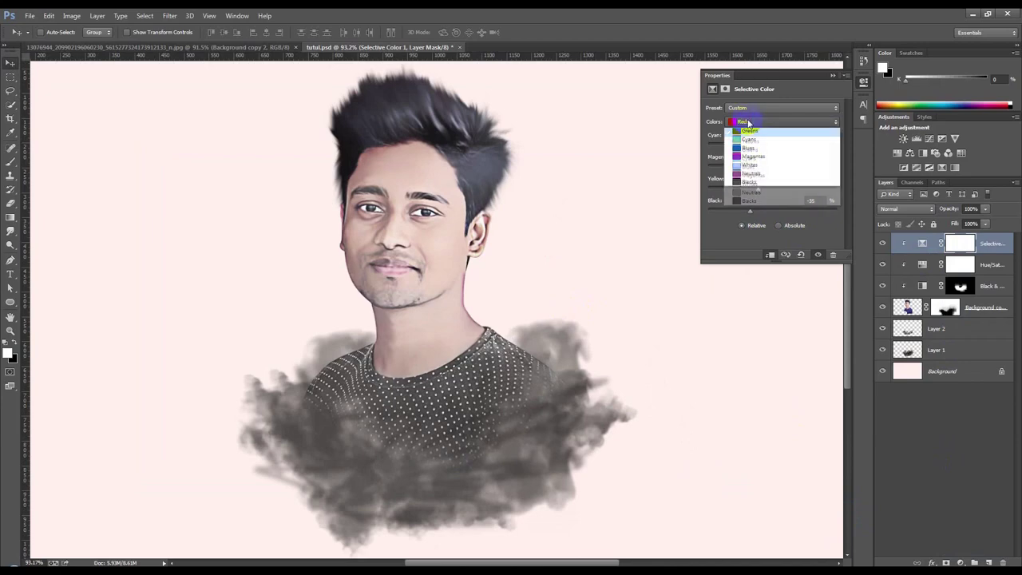
pyautogui.click(755, 189)
pyautogui.moveTo(772, 211); pyautogui.dragTo(802, 213)
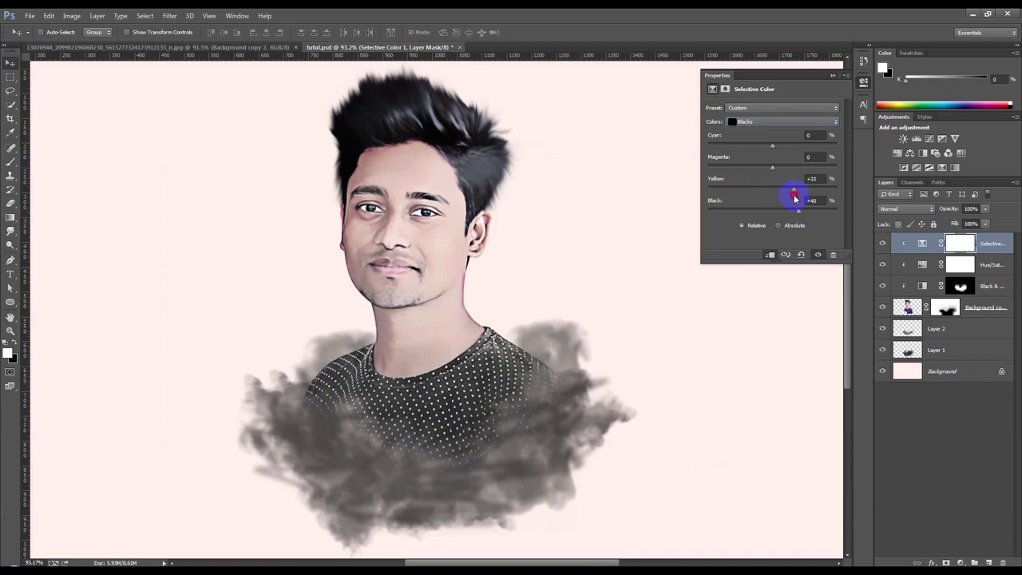
pyautogui.click(832, 76)
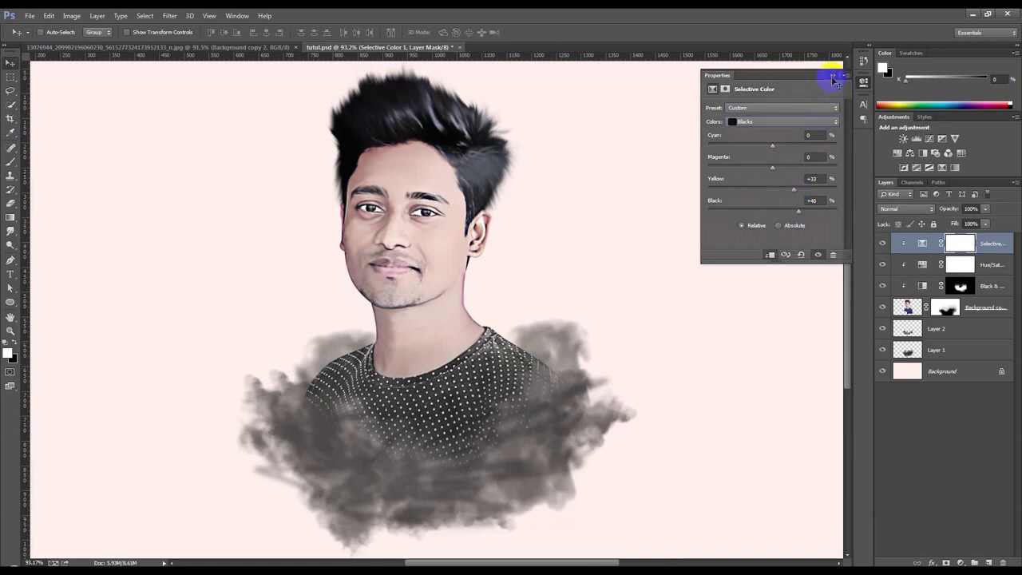
pyautogui.click(945, 329)
pyautogui.keyDown('shift'); pyautogui.click(938, 347); pyautogui.keyUp('shift')
# Step: Merge the two ink-smoke layers and darken them with Levels by raising the black point
pyautogui.hotkey('ctrl', 'e')
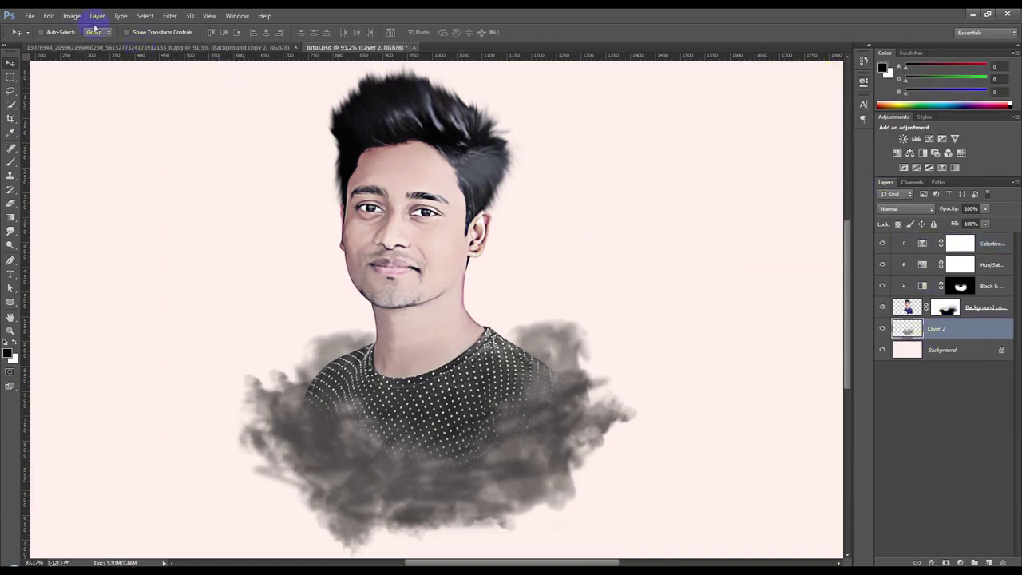
pyautogui.click(72, 16)
pyautogui.click(192, 55)
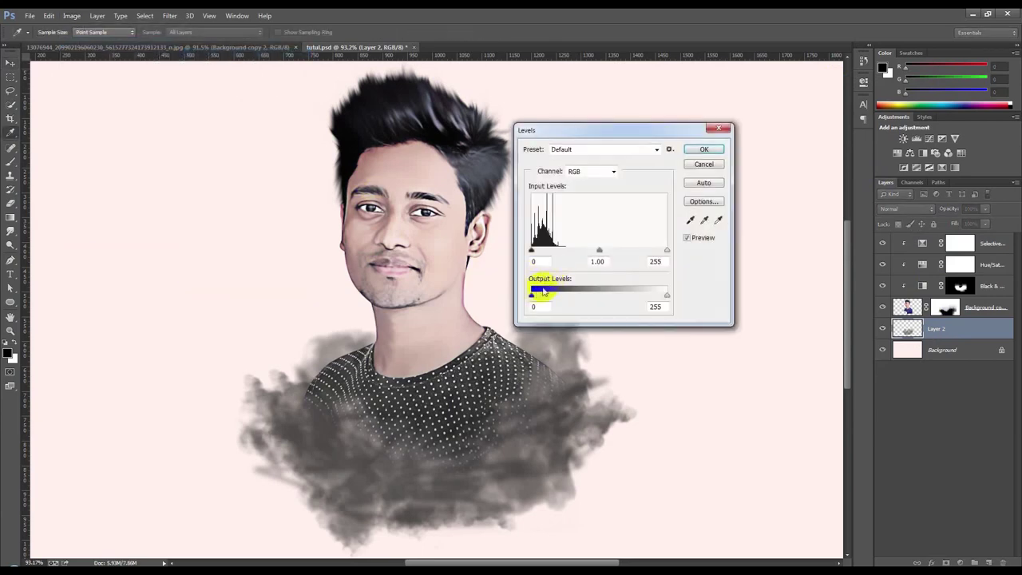
pyautogui.moveTo(531, 251); pyautogui.dragTo(593, 253)
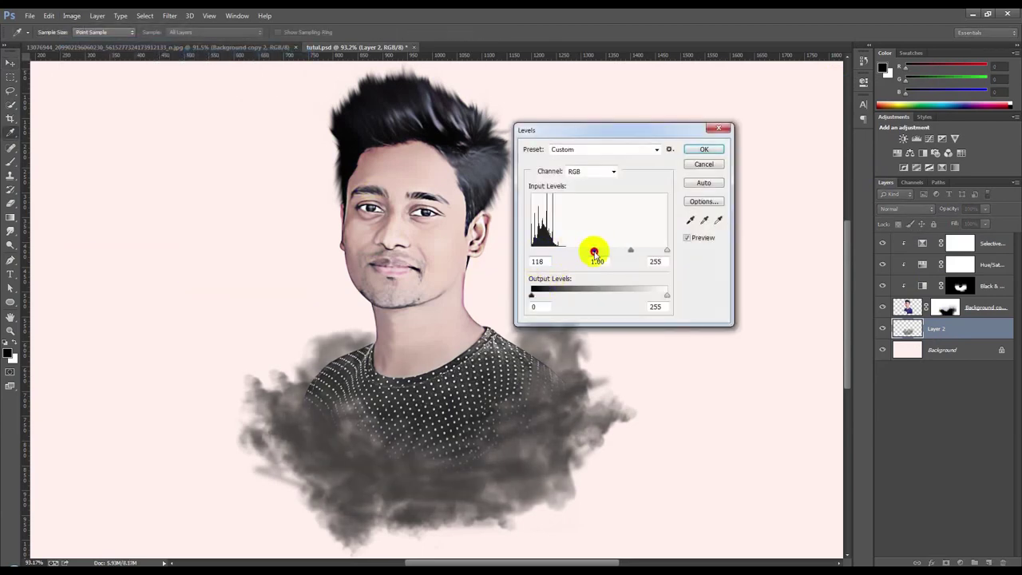
pyautogui.moveTo(636, 254); pyautogui.dragTo(631, 253)
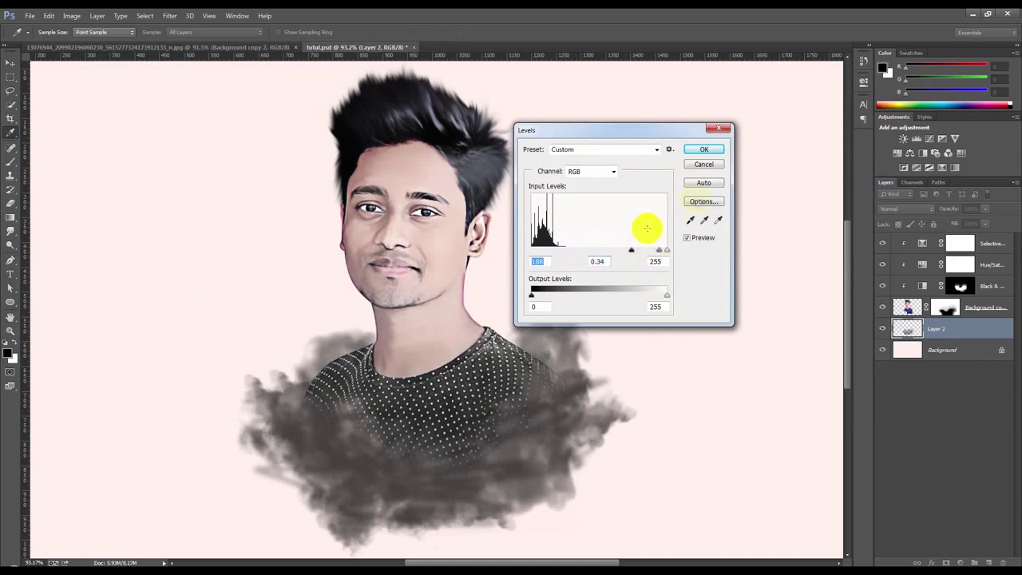
pyautogui.click(705, 149)
# Step: Delete the merged ink-smoke layer
pyautogui.press('v')
pyautogui.scroll(-5, 551, 290)
pyautogui.scroll(3, 468, 303)
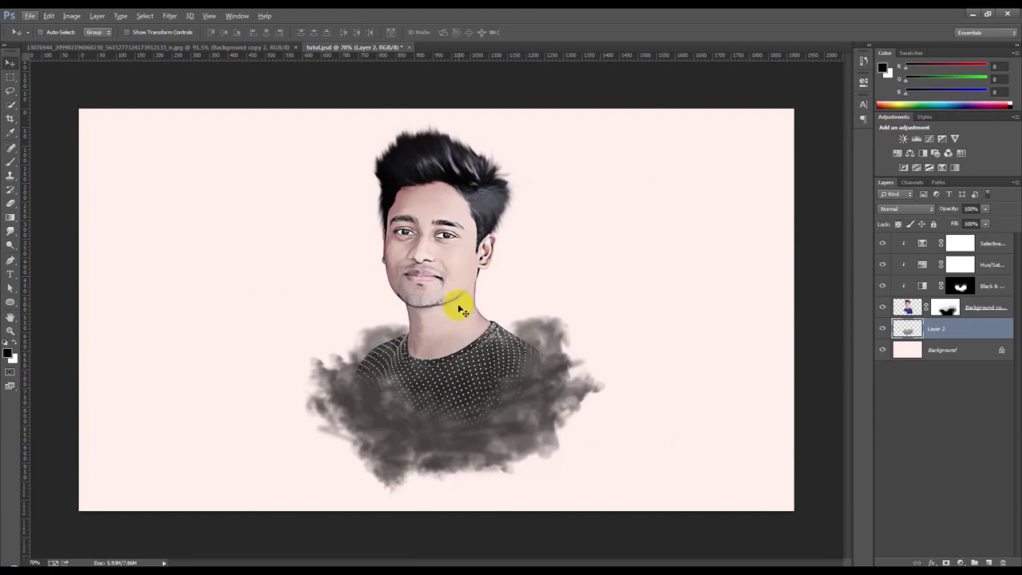
pyautogui.press('Delete')
pyautogui.scroll(3, 443, 320)
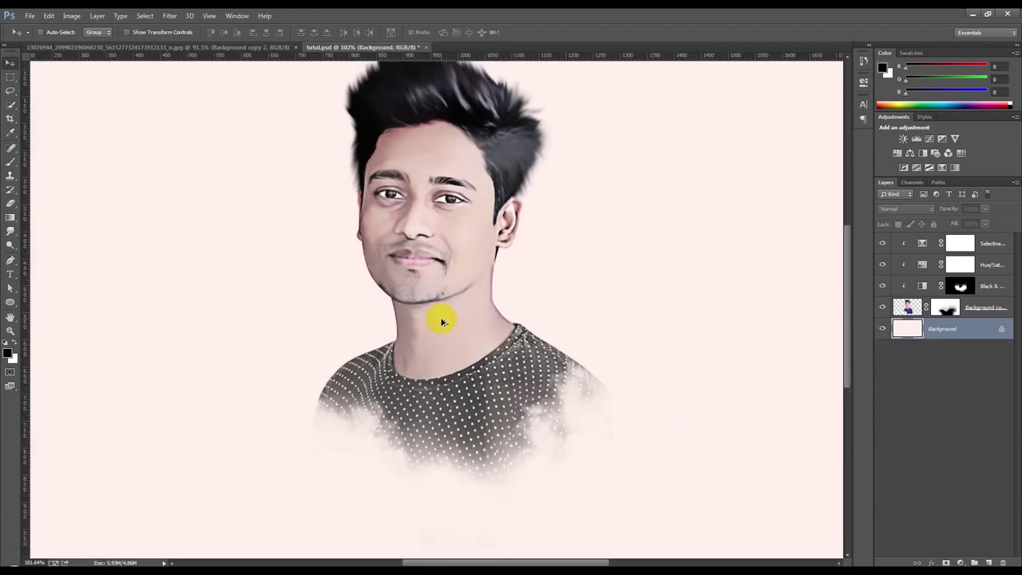
# Step: Add a Levels adjustment above the portrait, raising the black input to about 28
pyautogui.click(1004, 311)
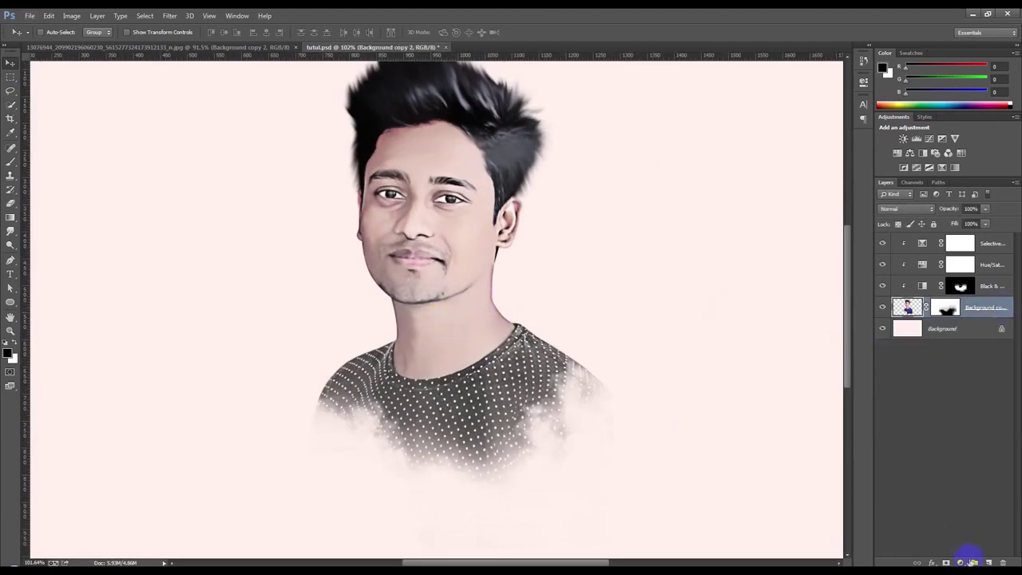
pyautogui.click(961, 561)
pyautogui.click(911, 380)
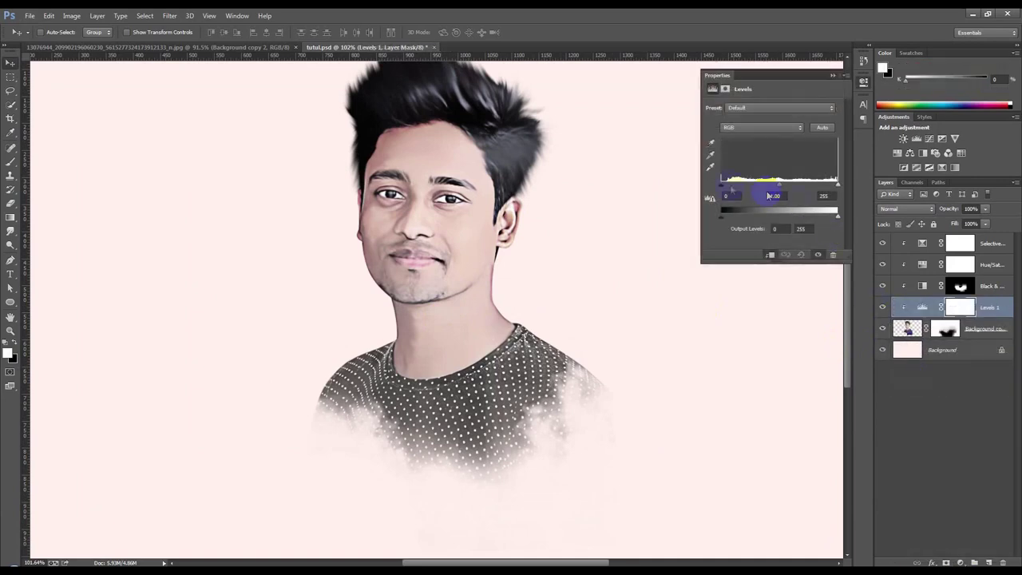
pyautogui.moveTo(722, 185); pyautogui.dragTo(735, 185)
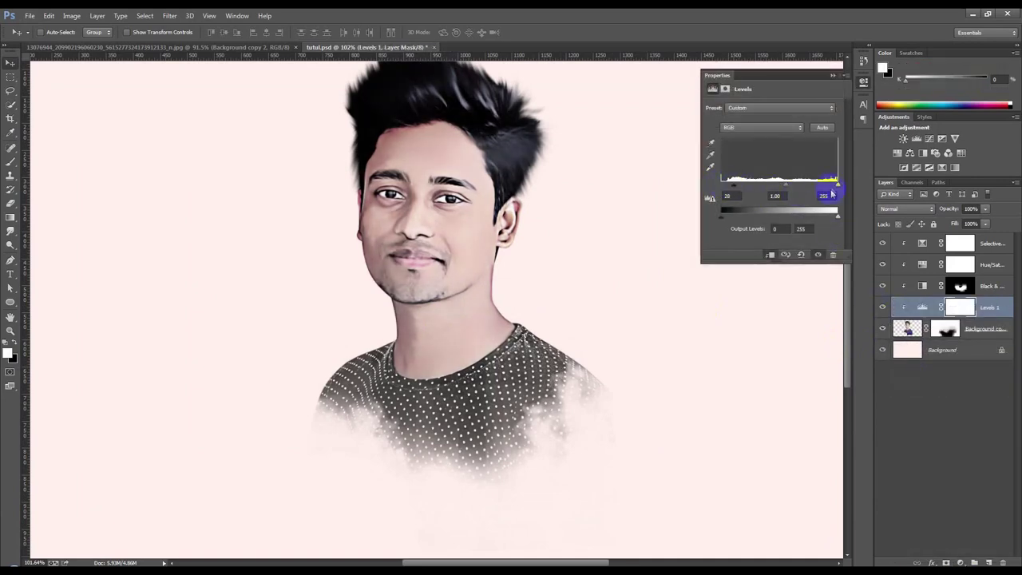
pyautogui.moveTo(837, 187); pyautogui.dragTo(835, 188)
pyautogui.click(833, 77)
# Step: On the portrait layer, use the Dodge tool to lighten the cheek toward the nose
pyautogui.scroll(2, 423, 258)
pyautogui.scroll(2, 423, 247)
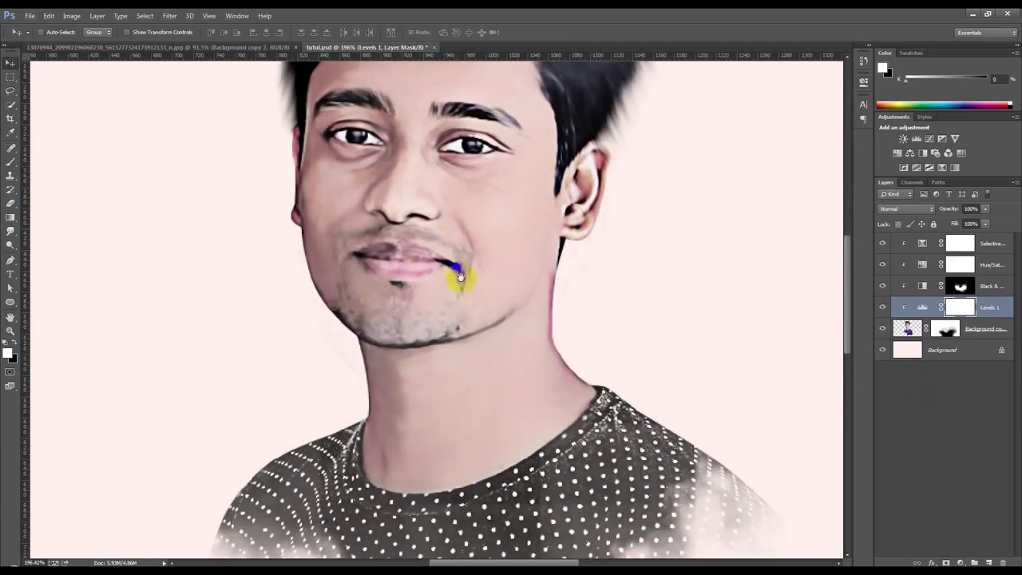
pyautogui.scroll(2, 457, 274)
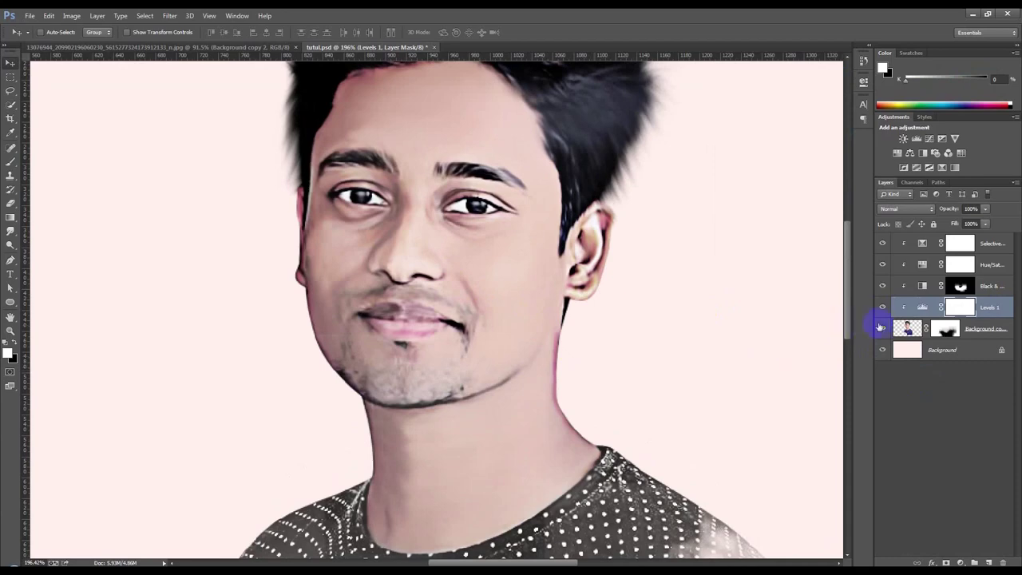
pyautogui.click(909, 330)
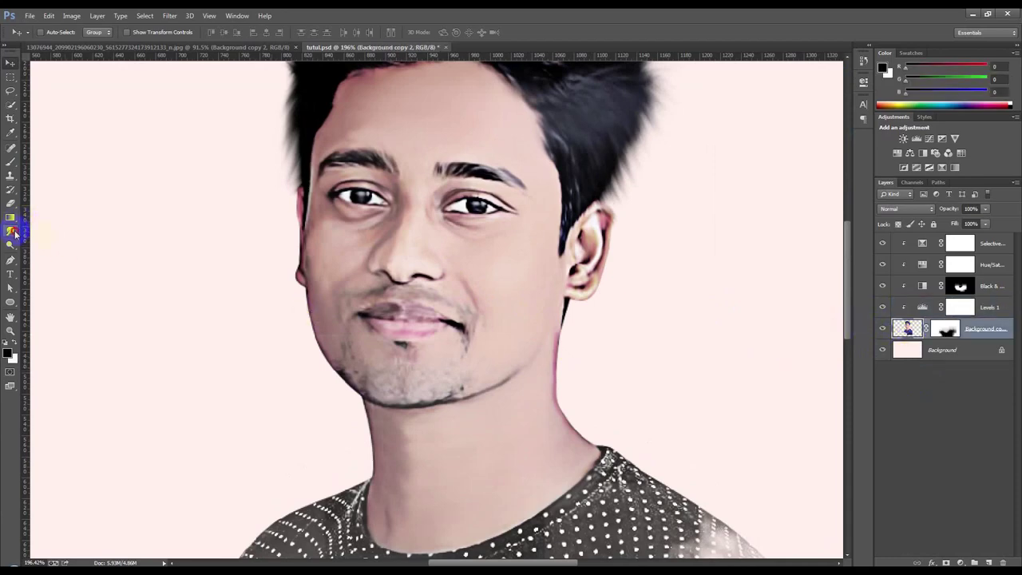
pyautogui.rightClick(10, 243)
pyautogui.click(48, 238)
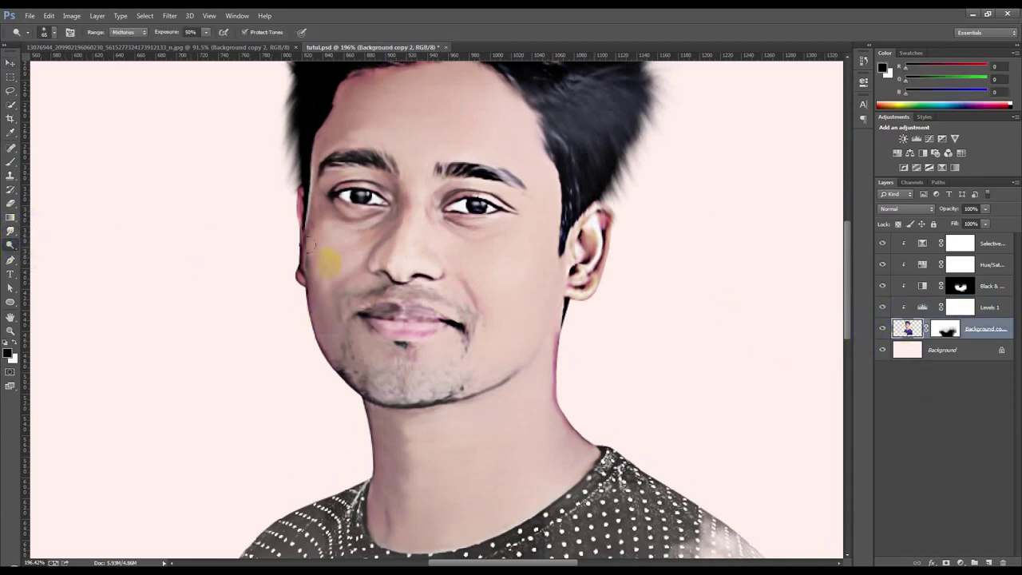
pyautogui.click(485, 263)
pyautogui.moveTo(470, 244); pyautogui.dragTo(429, 262)
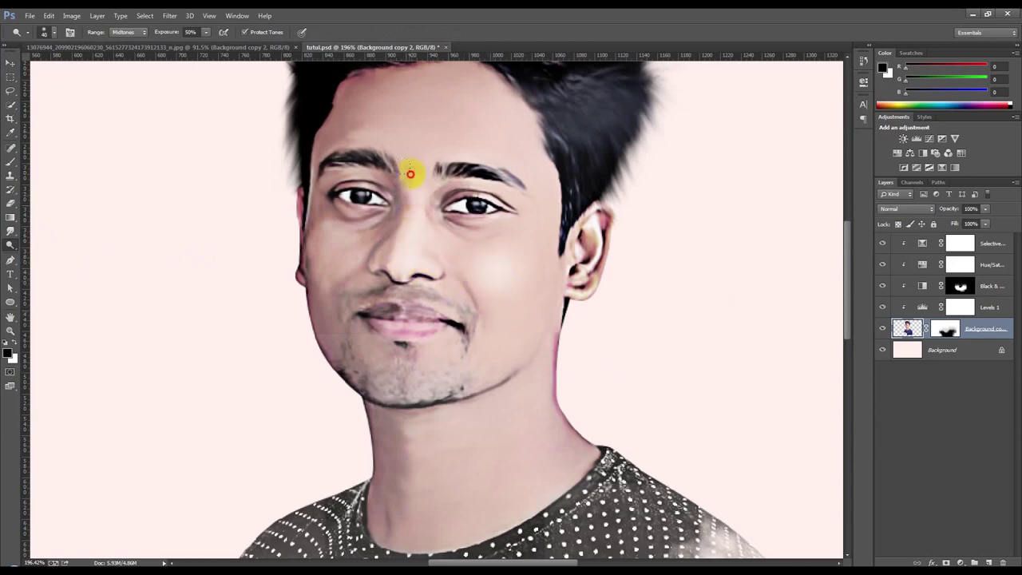
# Step: Dodge the forehead, chin and left cheek with a 40 px brush, then undo those strokes
pyautogui.press('[')
pyautogui.press('[')
pyautogui.press('[')
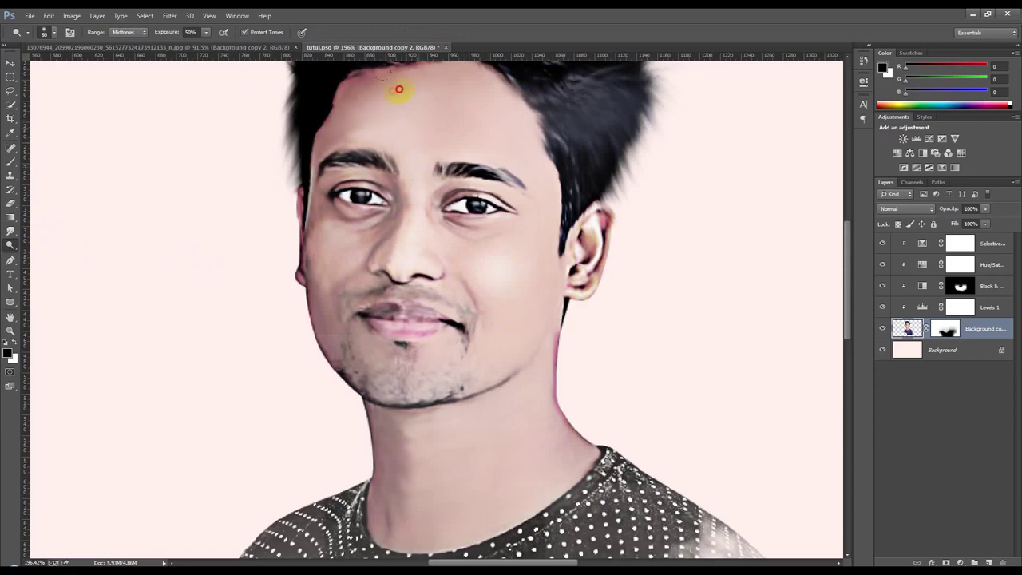
pyautogui.click(430, 141)
pyautogui.moveTo(430, 141); pyautogui.dragTo(500, 361)
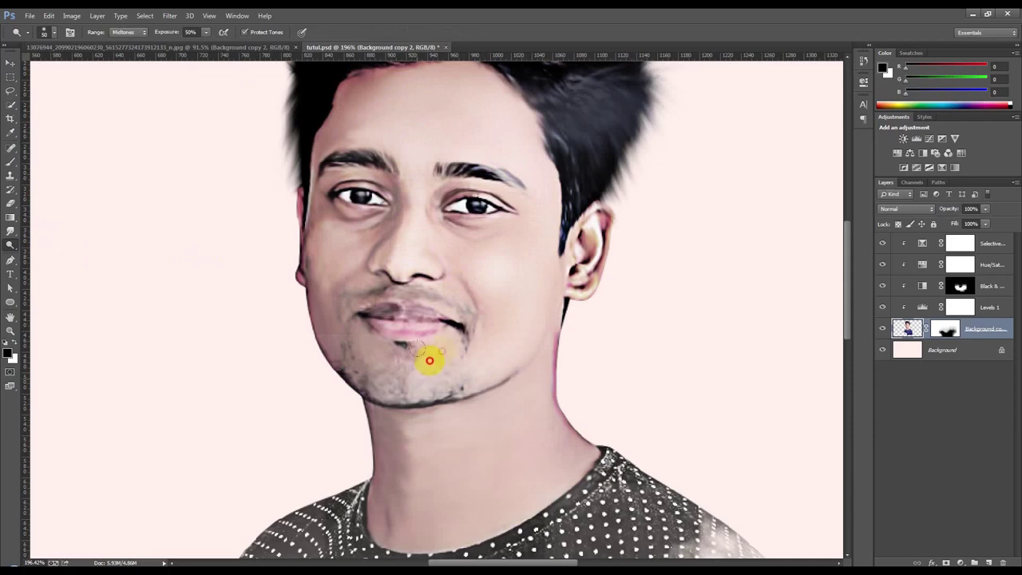
pyautogui.moveTo(500, 361); pyautogui.dragTo(407, 363)
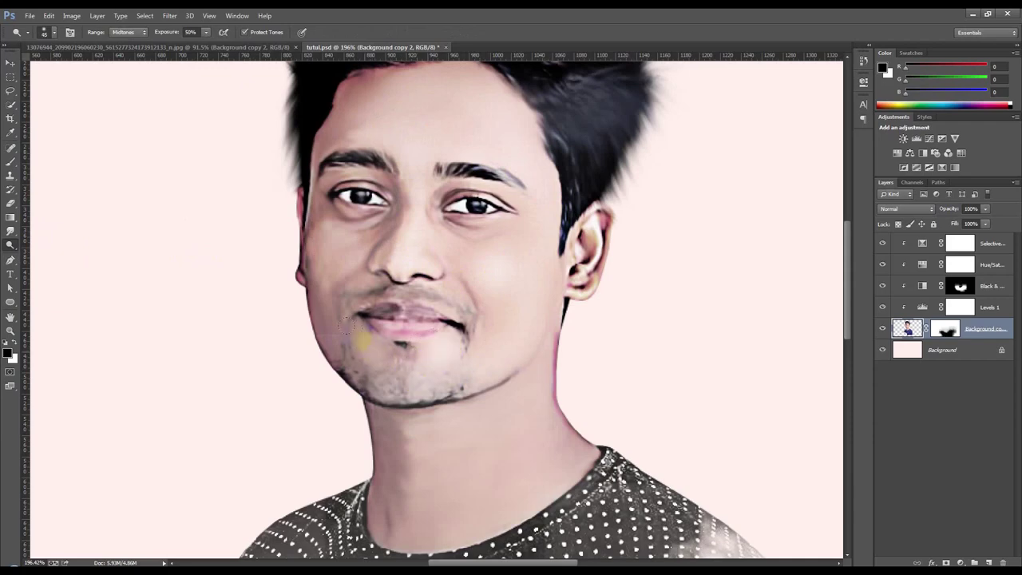
pyautogui.moveTo(324, 310); pyautogui.dragTo(330, 239)
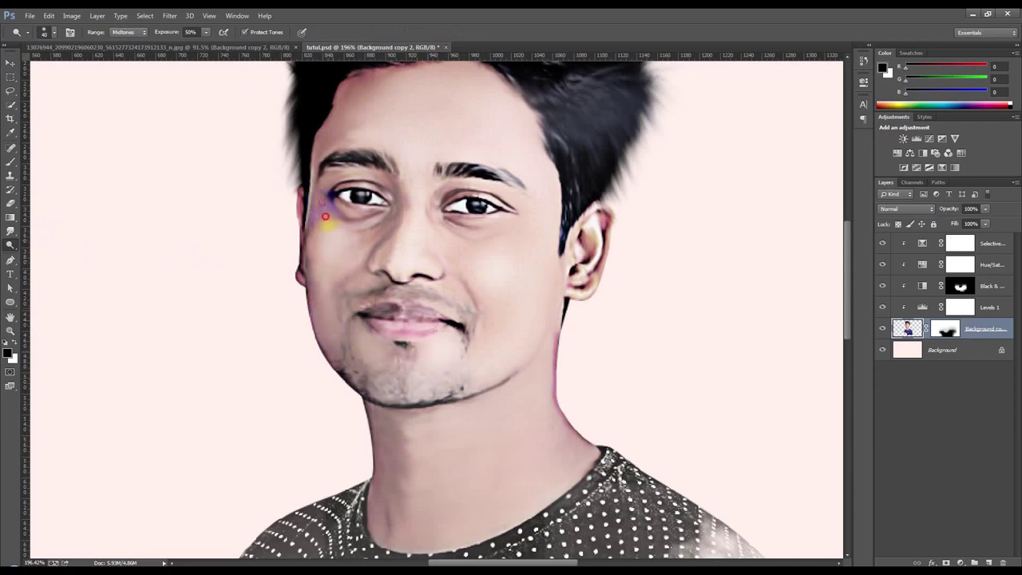
pyautogui.moveTo(331, 239); pyautogui.dragTo(326, 297)
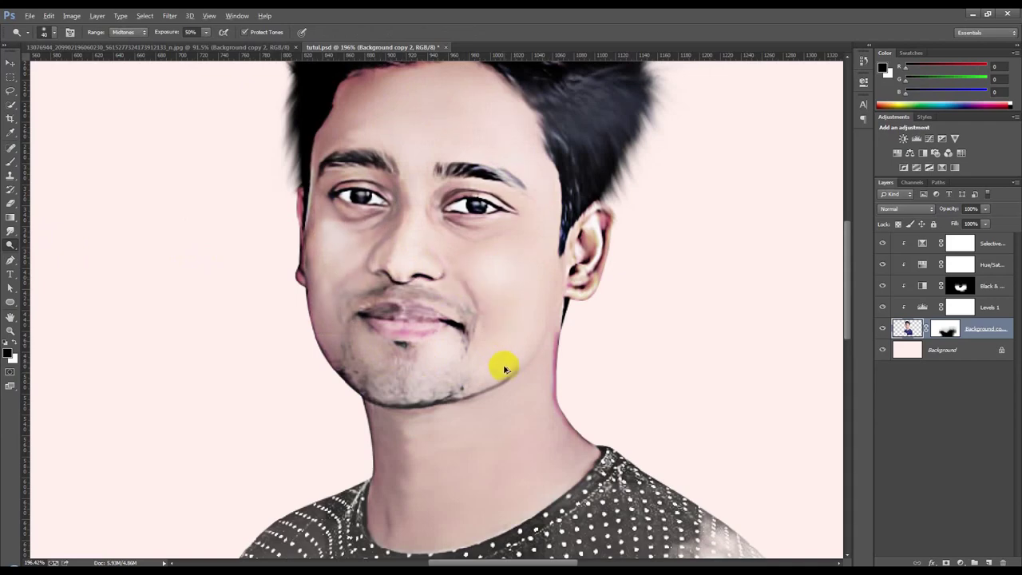
pyautogui.hotkey('ctrl', 'alt', 'z')
pyautogui.hotkey('ctrl', 'alt', 'z')
# Step: Dodge the skin on the neck so it matches the brighter face
pyautogui.scroll(-3, 497, 416)
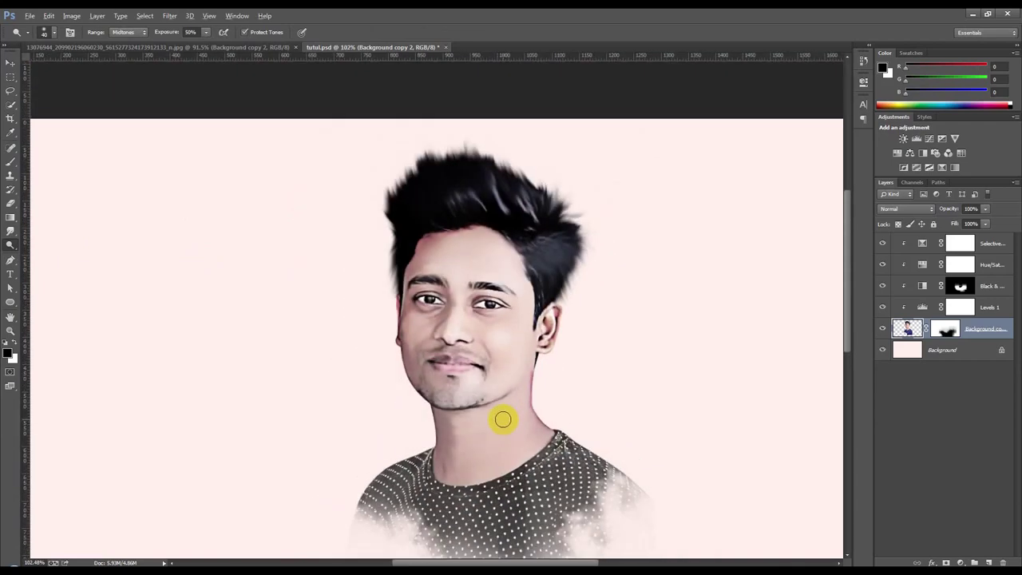
pyautogui.scroll(2, 497, 417)
pyautogui.scroll(1, 497, 416)
pyautogui.scroll(1, 499, 408)
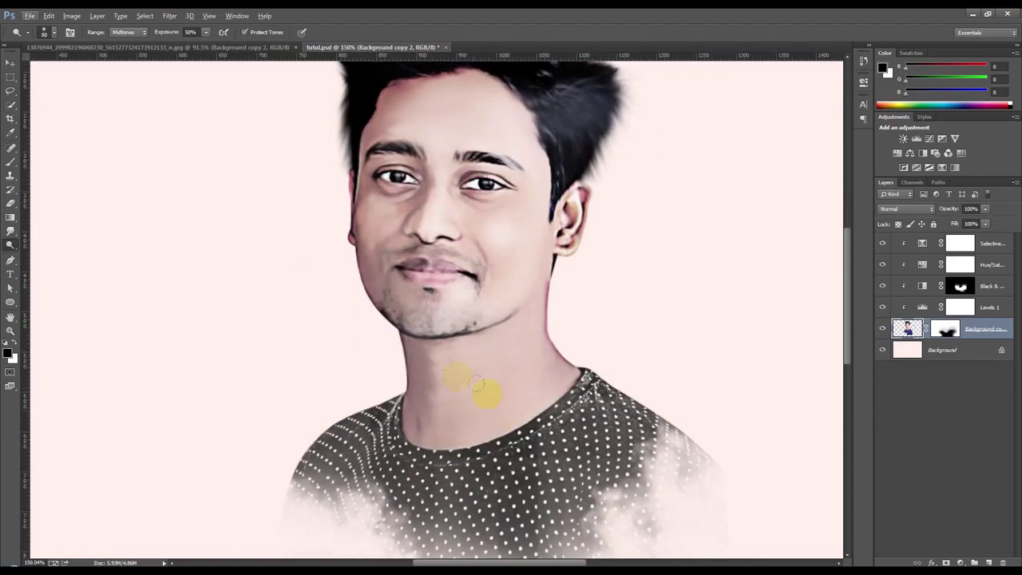
pyautogui.moveTo(435, 357)
pyautogui.mouseDown()
pyautogui.moveTo(476, 421)
pyautogui.moveTo(538, 359)
pyautogui.moveTo(472, 394)
pyautogui.moveTo(434, 358)
pyautogui.moveTo(453, 381)
pyautogui.mouseUp()
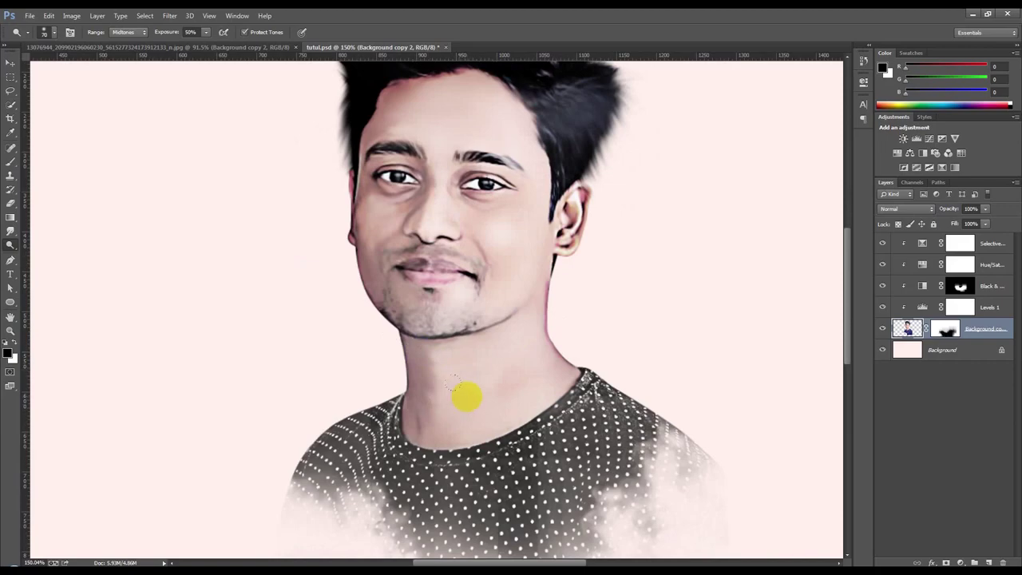
pyautogui.scroll(-2, 451, 369)
pyautogui.scroll(-2, 456, 376)
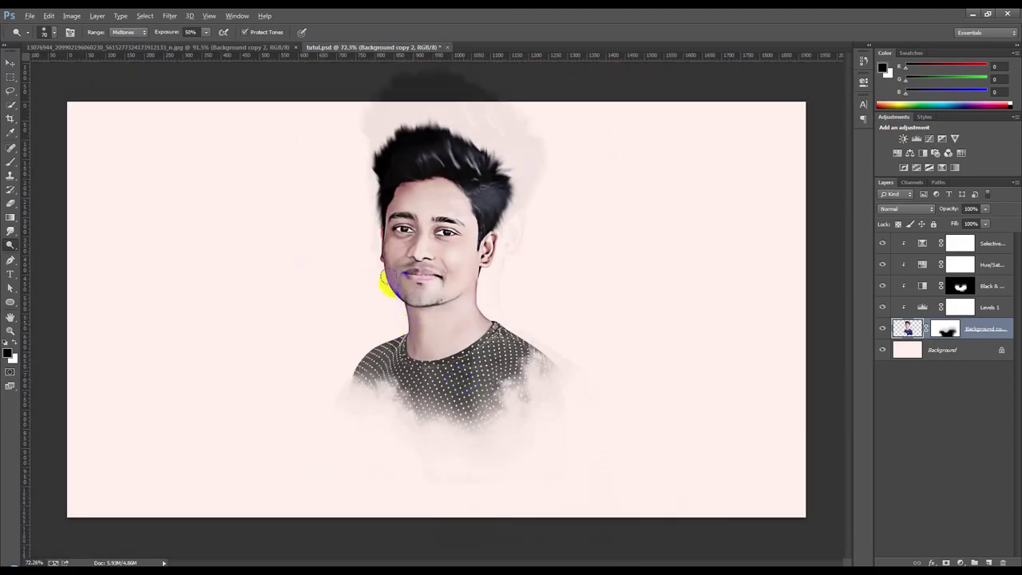
pyautogui.scroll(4, 384, 278)
pyautogui.scroll(2, 433, 277)
# Step: Add a Hue/Saturation layer at Saturation +34, invert its mask to black and clip it
pyautogui.click(984, 297)
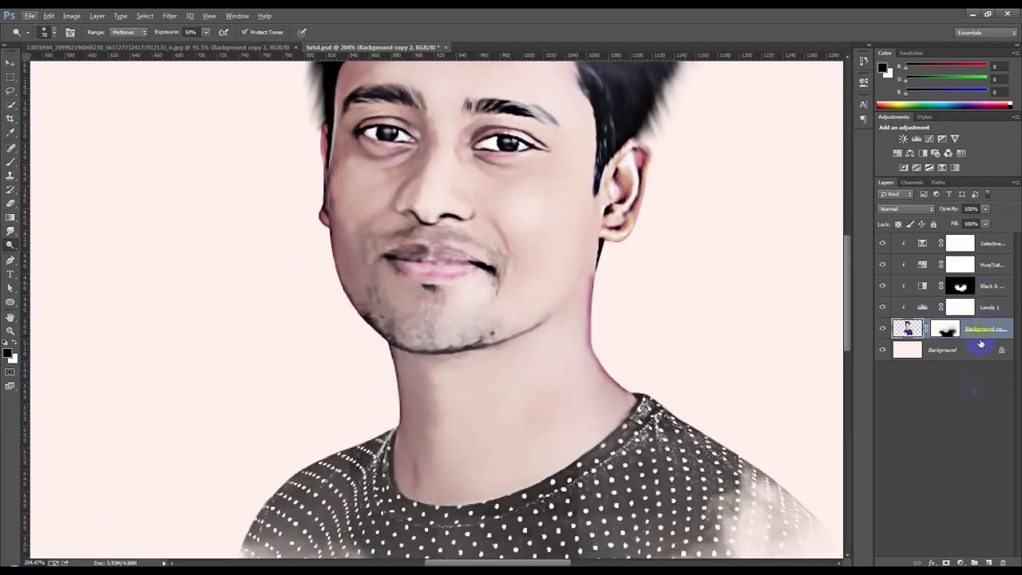
pyautogui.click(996, 241)
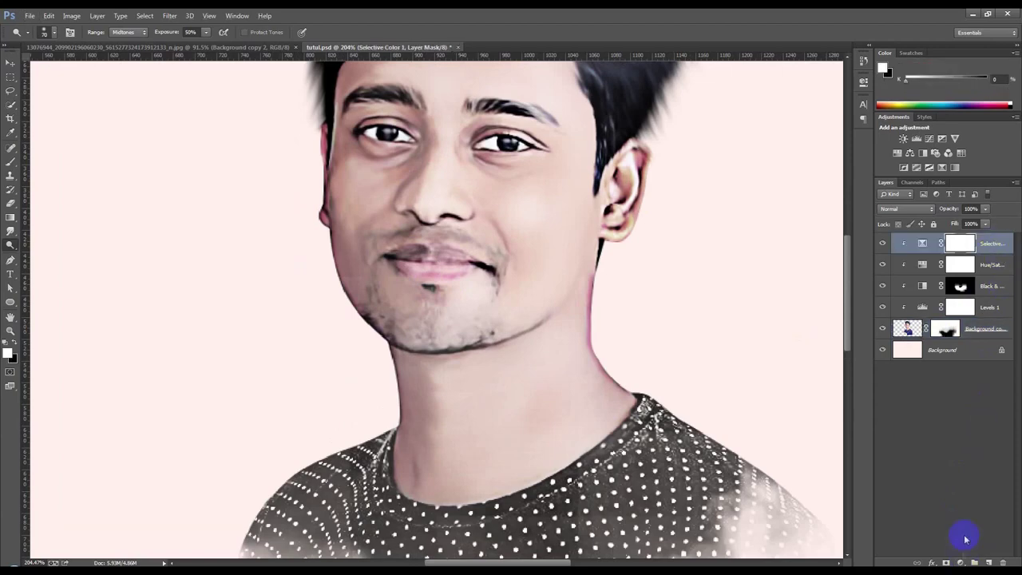
pyautogui.click(948, 562)
pyautogui.click(924, 435)
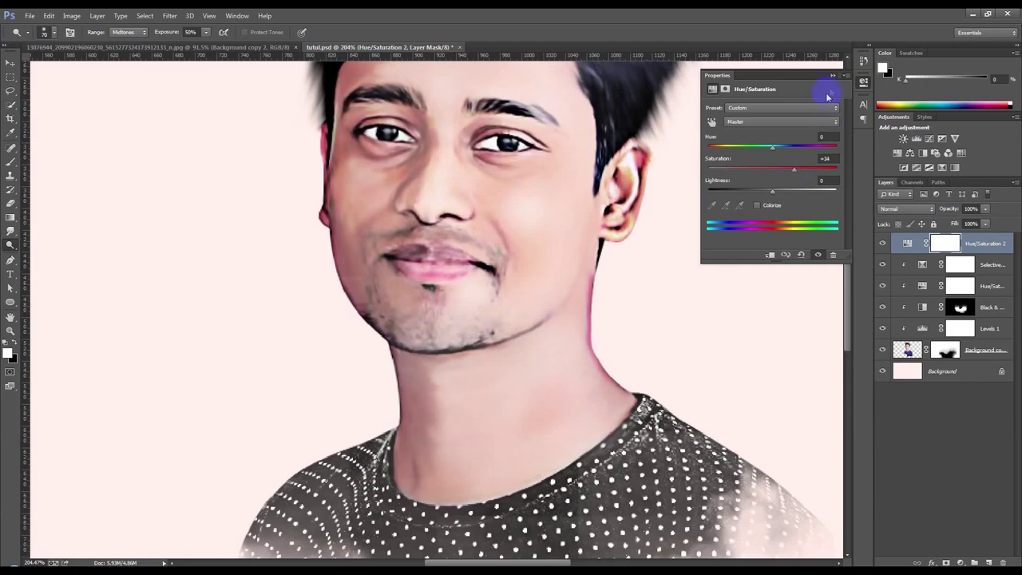
pyautogui.click(834, 75)
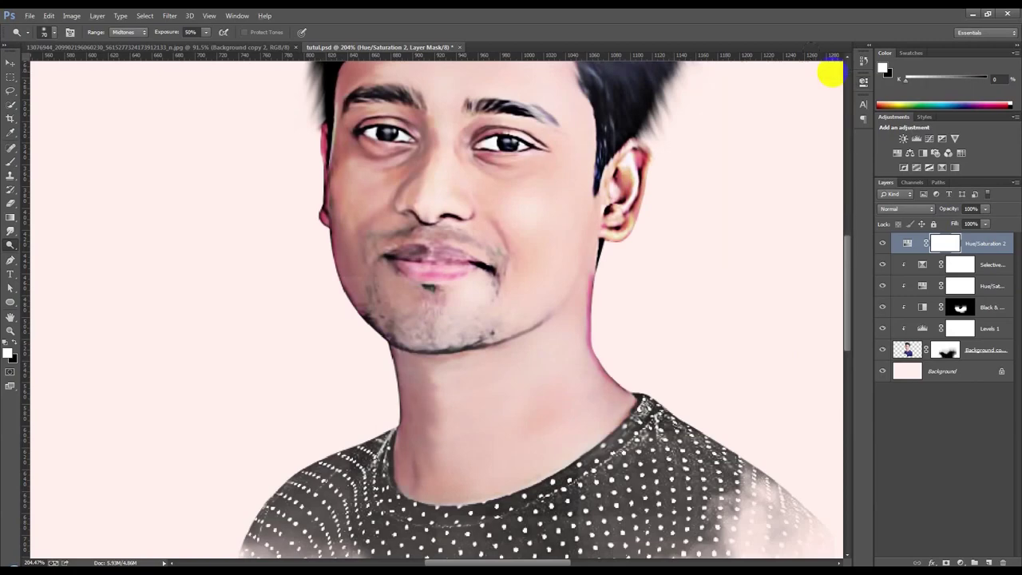
pyautogui.hotkey('ctrl', 'i')
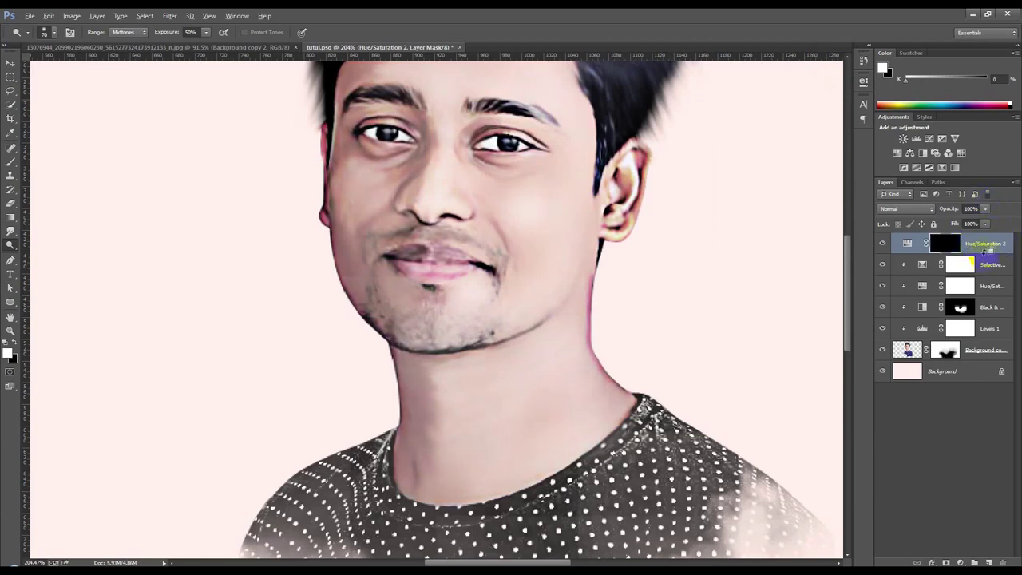
pyautogui.keyDown('alt'); pyautogui.click(985, 248); pyautogui.keyUp('alt')
pyautogui.click(936, 309)
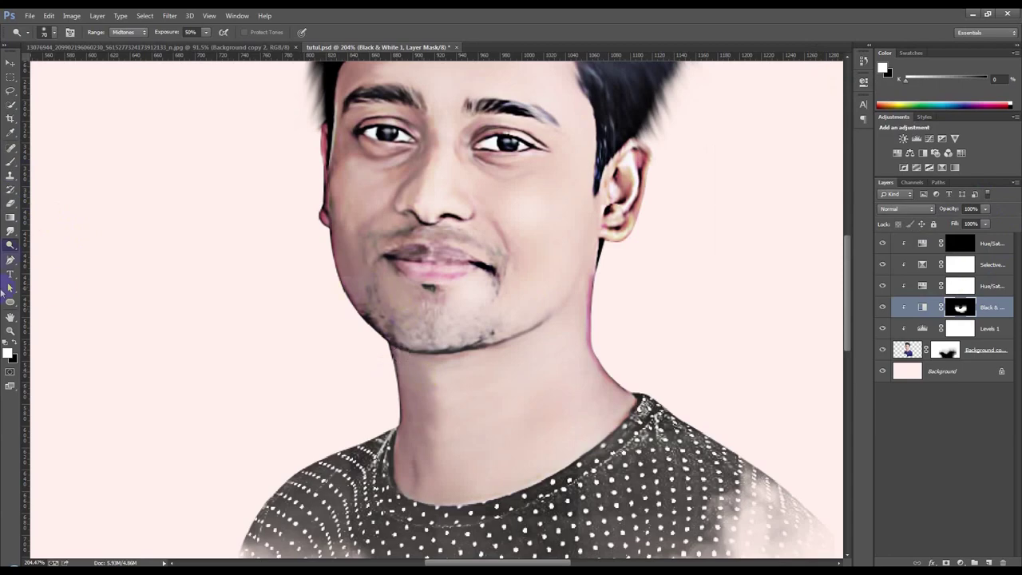
# Step: Paint white on the Hue/Saturation 2 mask over the lips with a 35 px brush
pyautogui.click(10, 163)
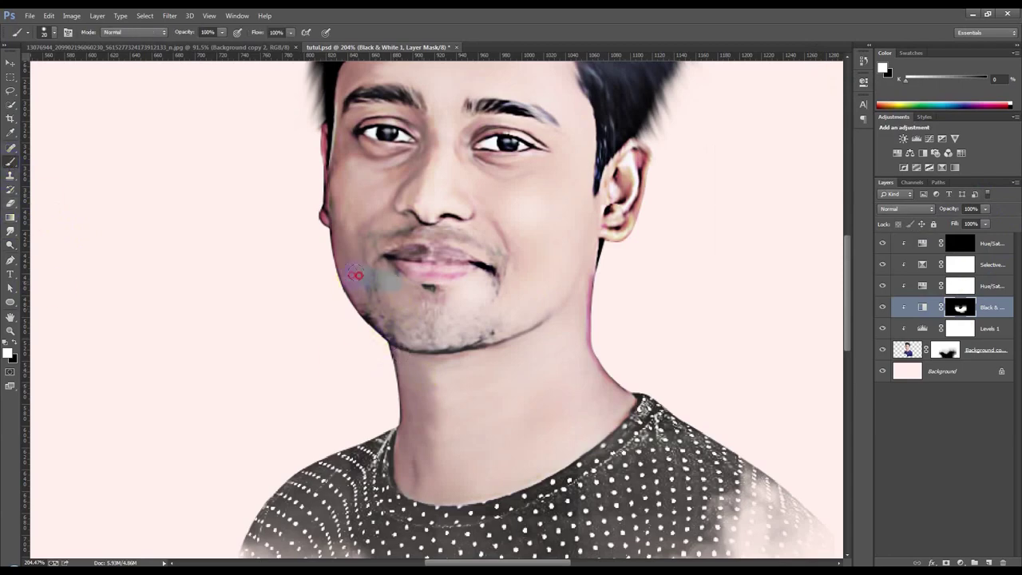
pyautogui.rightClick(246, 290)
pyautogui.moveTo(324, 313); pyautogui.dragTo(311, 317)
pyautogui.click(159, 270)
pyautogui.click(945, 351)
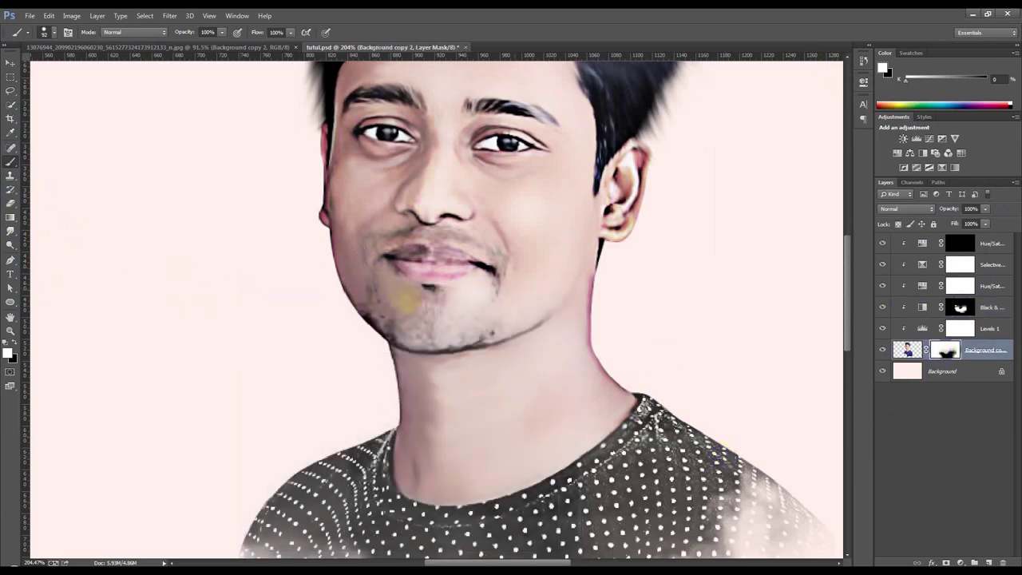
pyautogui.click(959, 244)
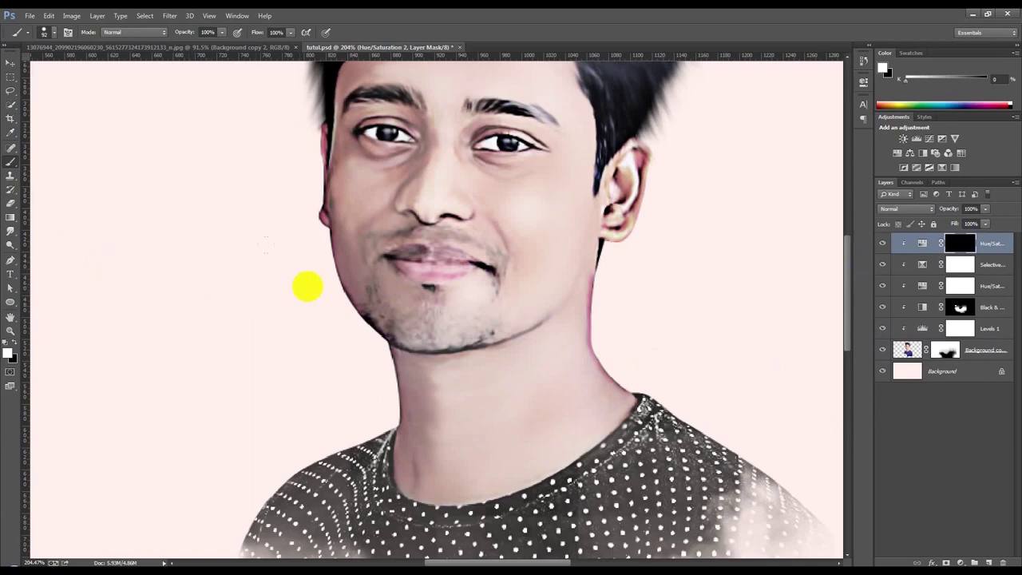
pyautogui.moveTo(384, 256); pyautogui.dragTo(398, 266)
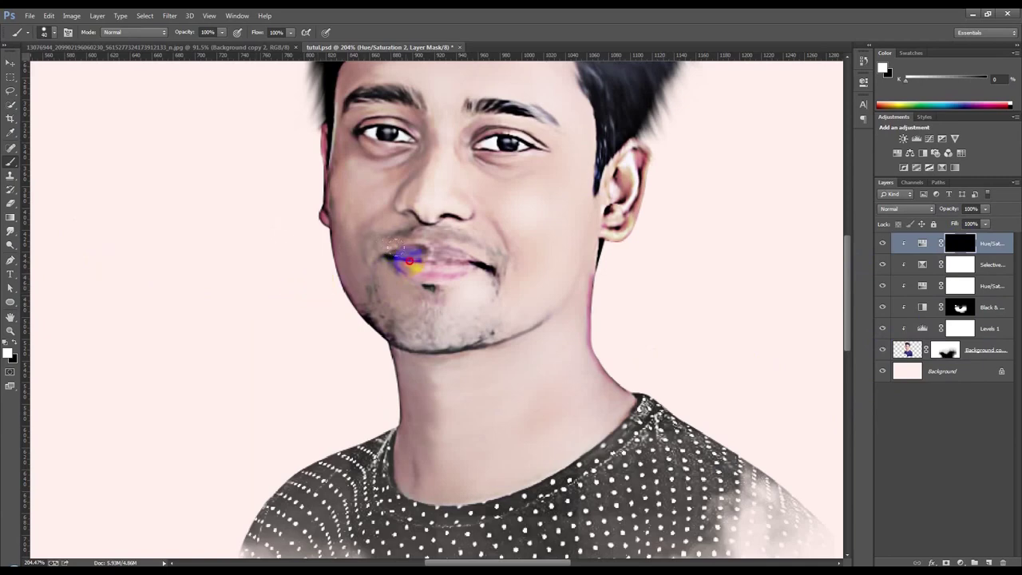
pyautogui.rightClick(509, 266)
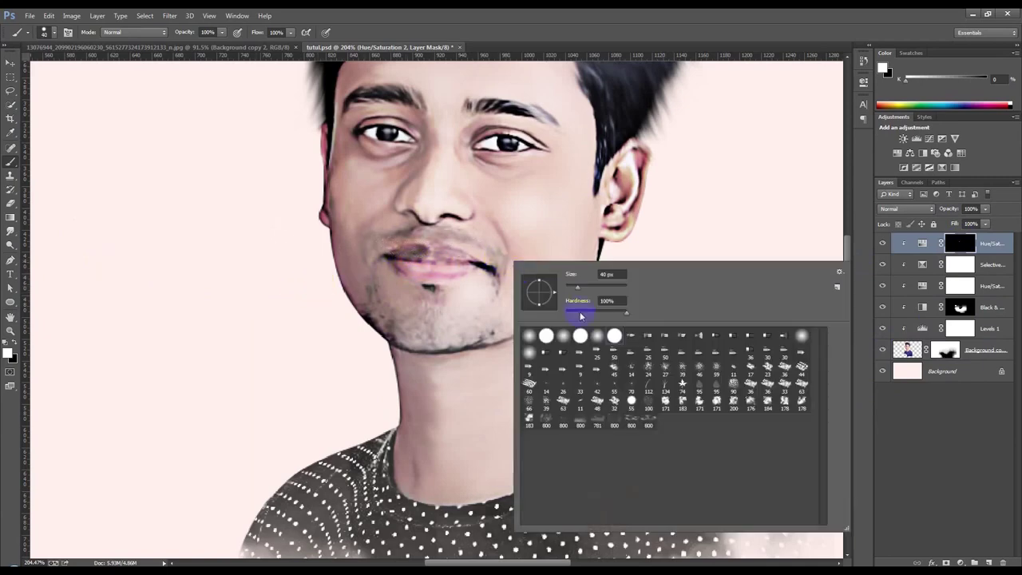
pyautogui.click(602, 53)
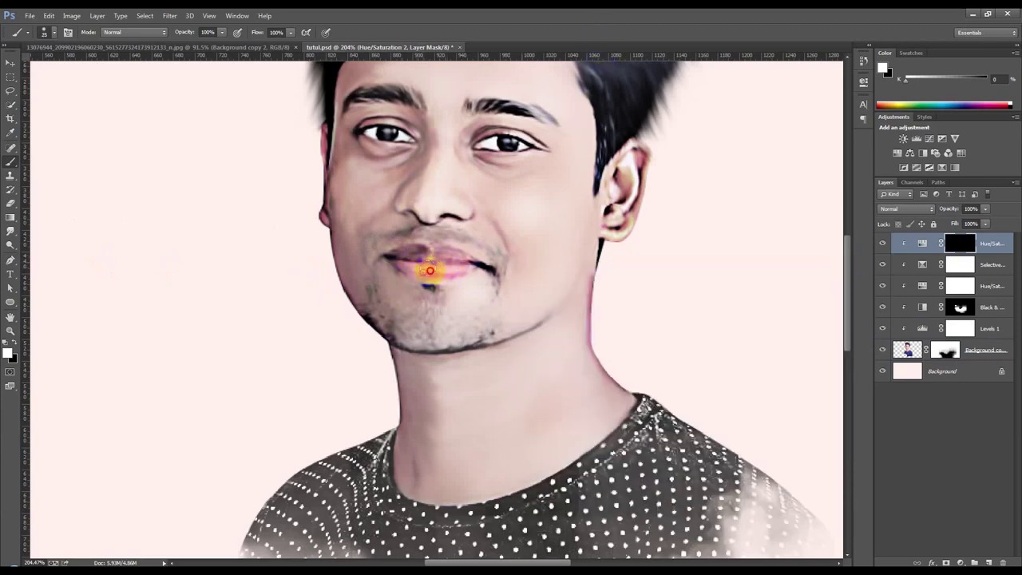
# Step: Set the Hue/Saturation 2 layer's opacity to 80%
pyautogui.scroll(-3, 457, 268)
pyautogui.scroll(-2, 457, 270)
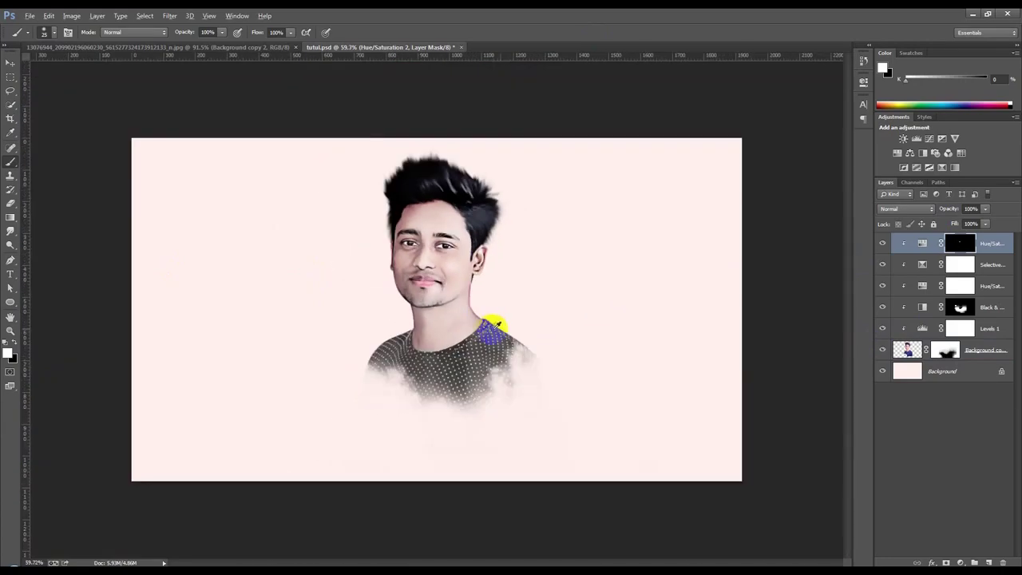
pyautogui.scroll(3, 463, 319)
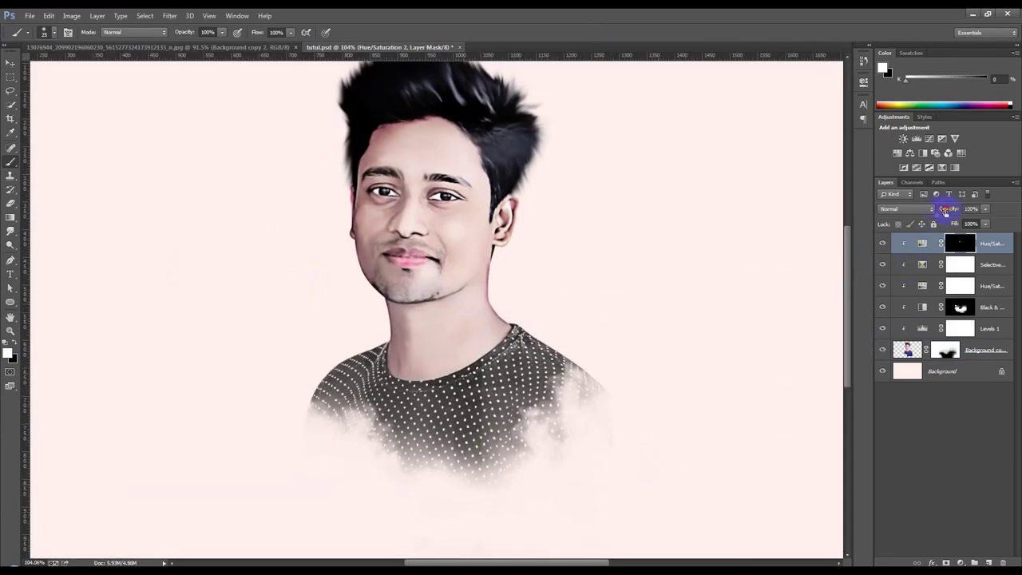
pyautogui.click(10, 62)
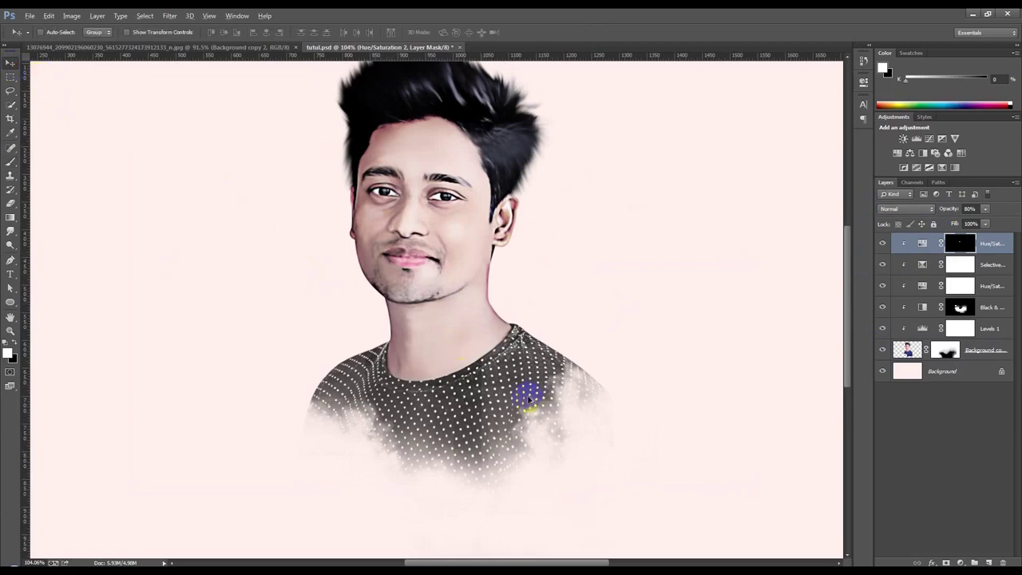
pyautogui.scroll(-2, 528, 392)
pyautogui.scroll(2, 529, 401)
pyautogui.scroll(-2, 657, 439)
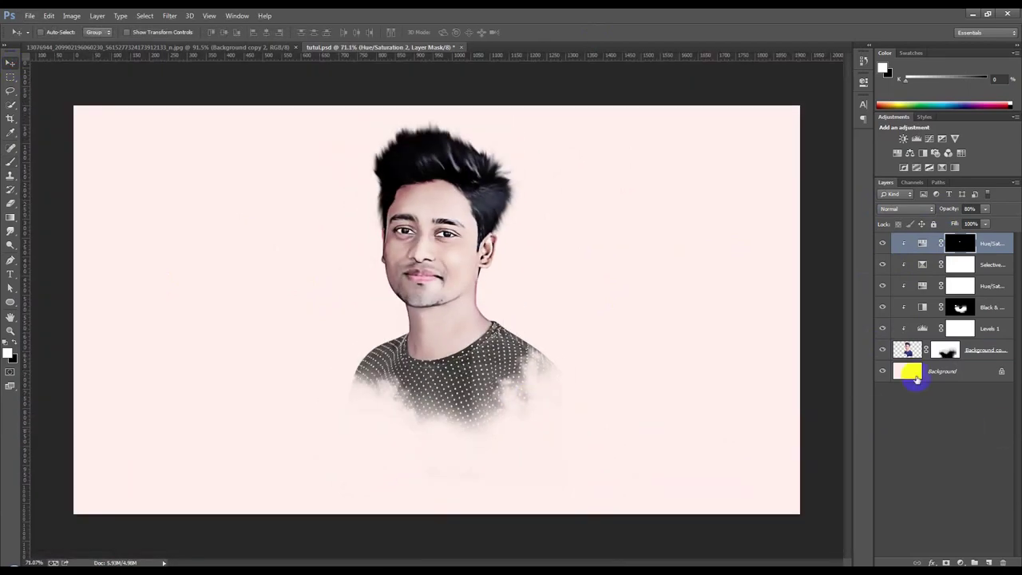
# Step: Brighten the Background layer with Curves, lifting input 114 to output 149
pyautogui.click(914, 375)
pyautogui.hotkey('ctrl', 'm')
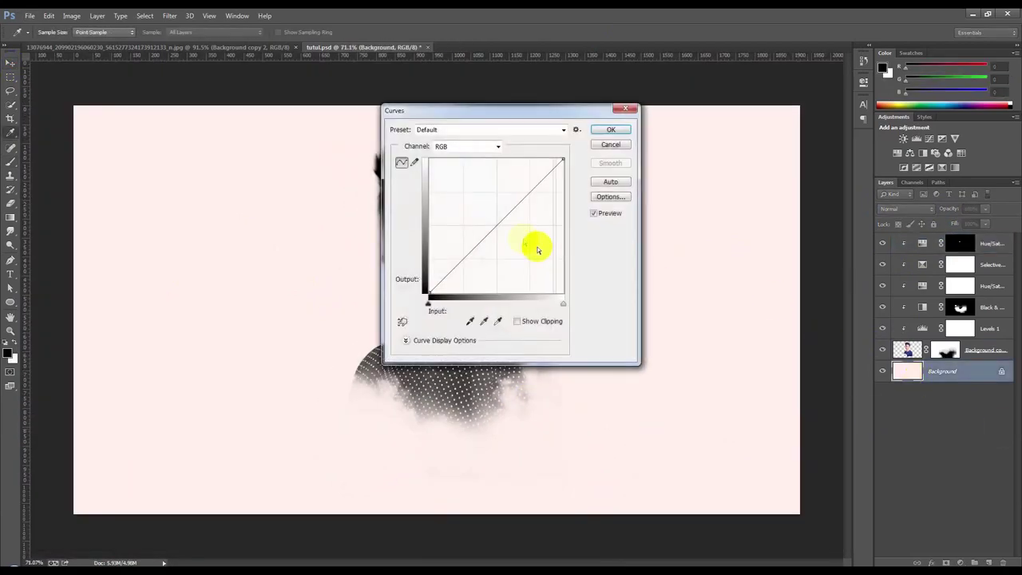
pyautogui.moveTo(542, 118); pyautogui.dragTo(815, 162)
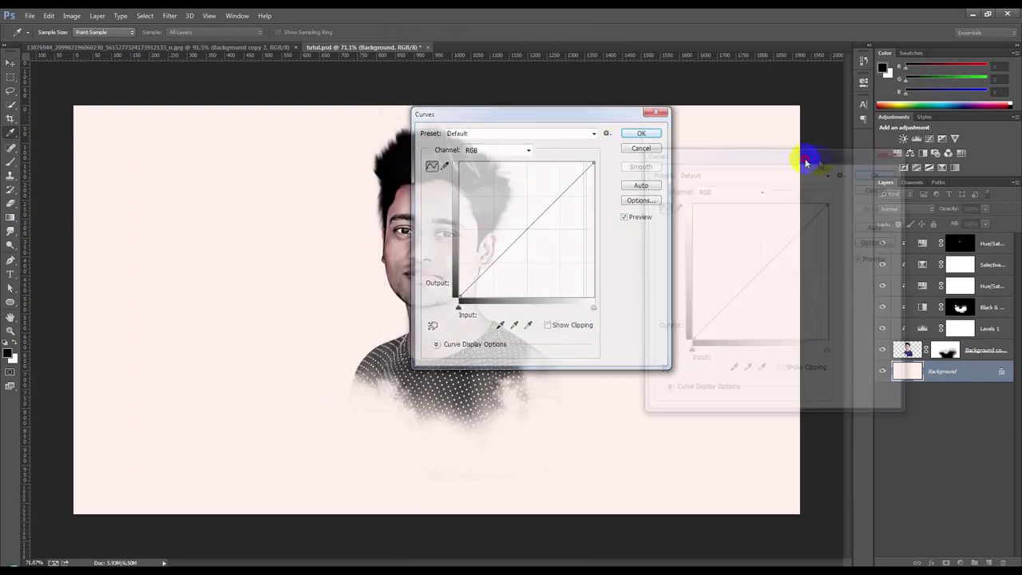
pyautogui.moveTo(771, 270); pyautogui.dragTo(762, 259)
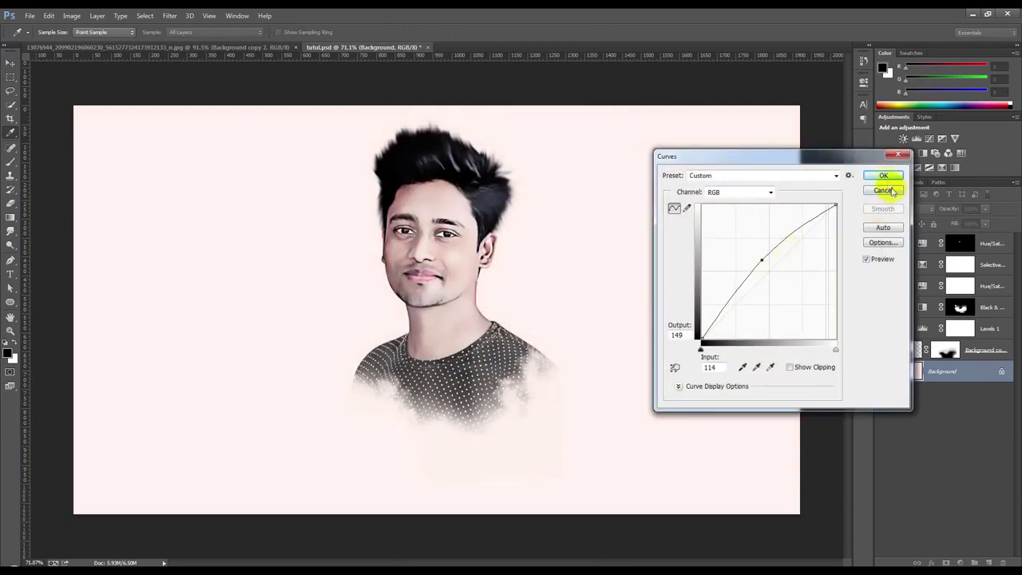
pyautogui.click(886, 178)
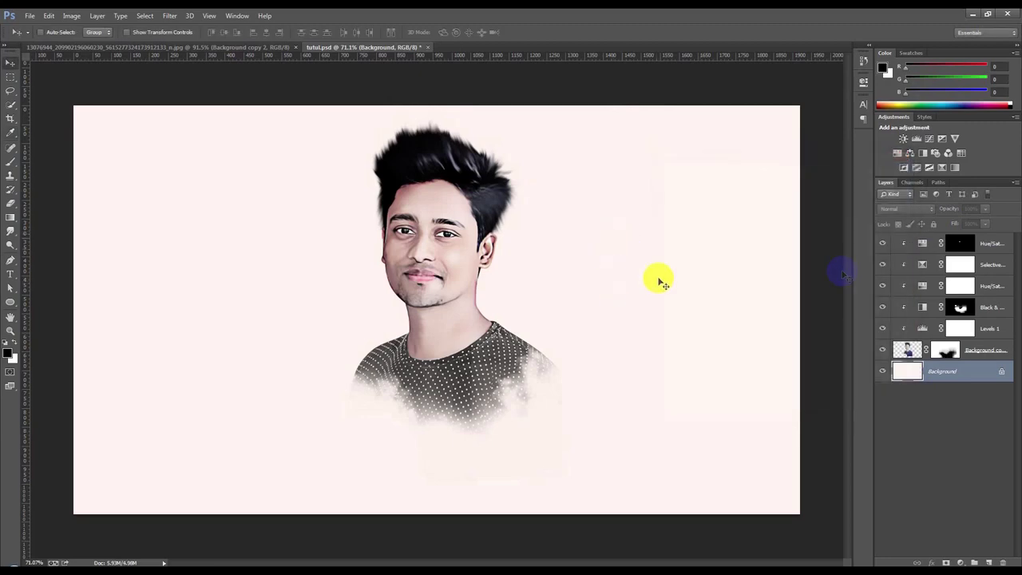
pyautogui.click(909, 349)
pyautogui.scroll(3, 160, 264)
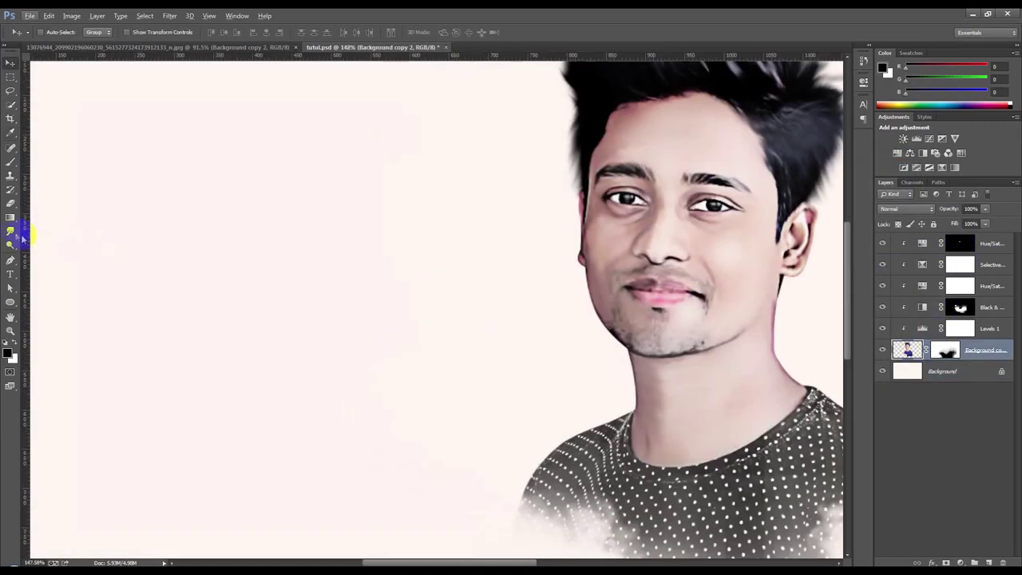
# Step: Dodge the chin and the area along the moustache
pyautogui.click(11, 230)
pyautogui.click(56, 250)
pyautogui.rightClick(10, 245)
pyautogui.click(44, 240)
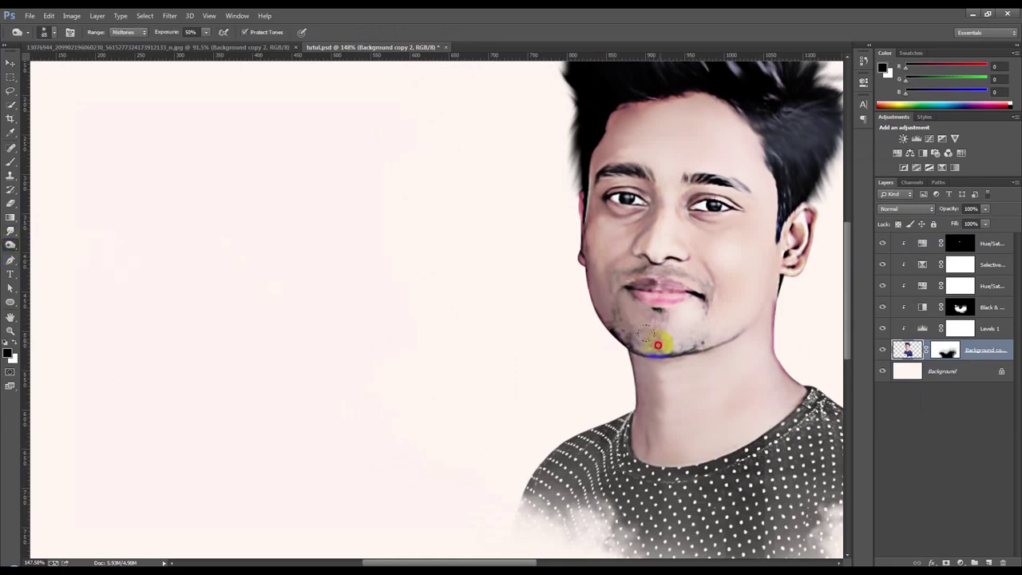
pyautogui.moveTo(649, 339); pyautogui.dragTo(635, 337)
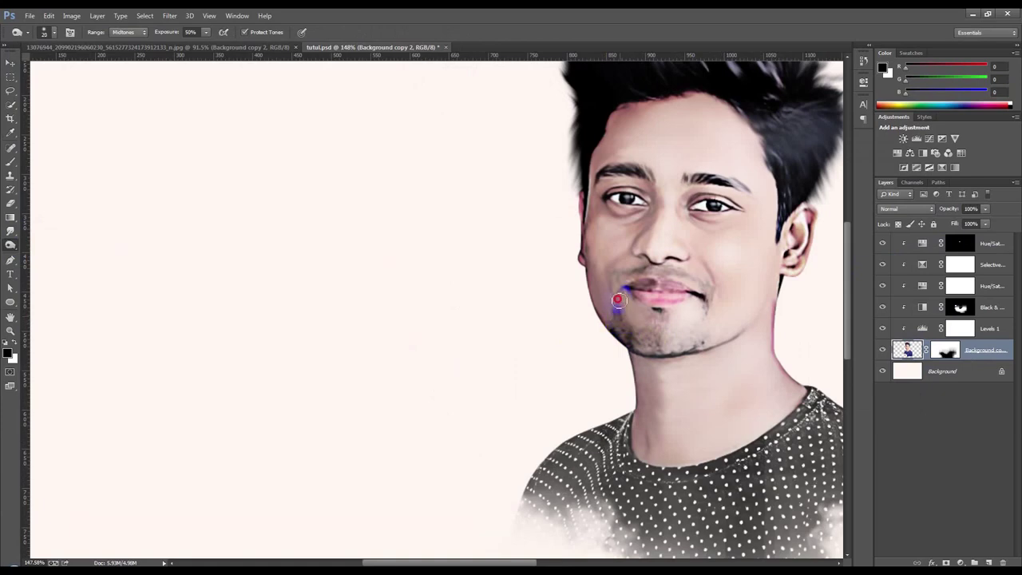
pyautogui.moveTo(655, 272)
pyautogui.mouseDown()
pyautogui.moveTo(685, 274)
pyautogui.moveTo(742, 336)
pyautogui.mouseUp()
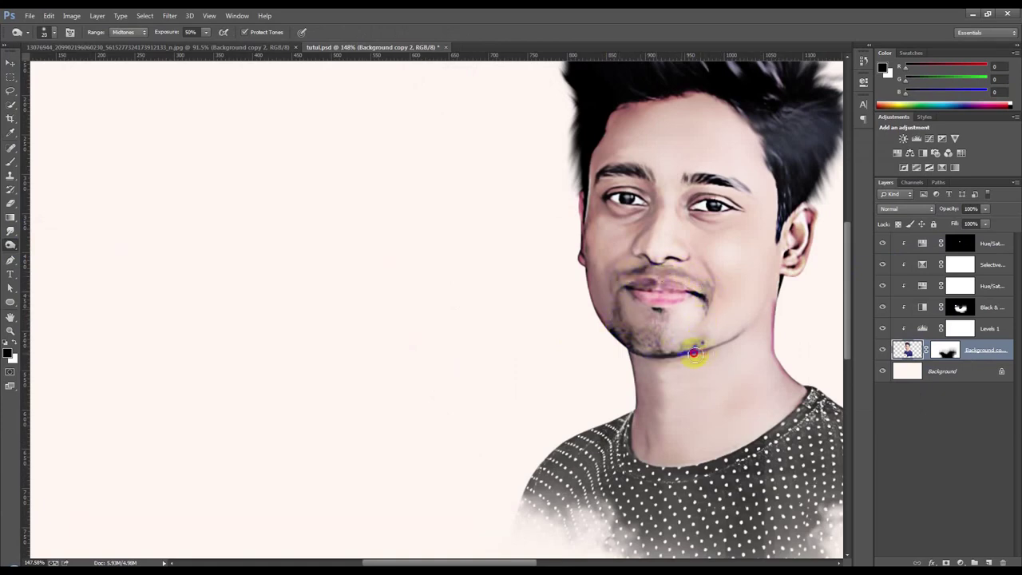
# Step: Dodge the eyebrow area with a 35 px brush and a chest patch at 80 px
pyautogui.scroll(2, 751, 303)
pyautogui.press(']')
pyautogui.press(']')
pyautogui.press(']')
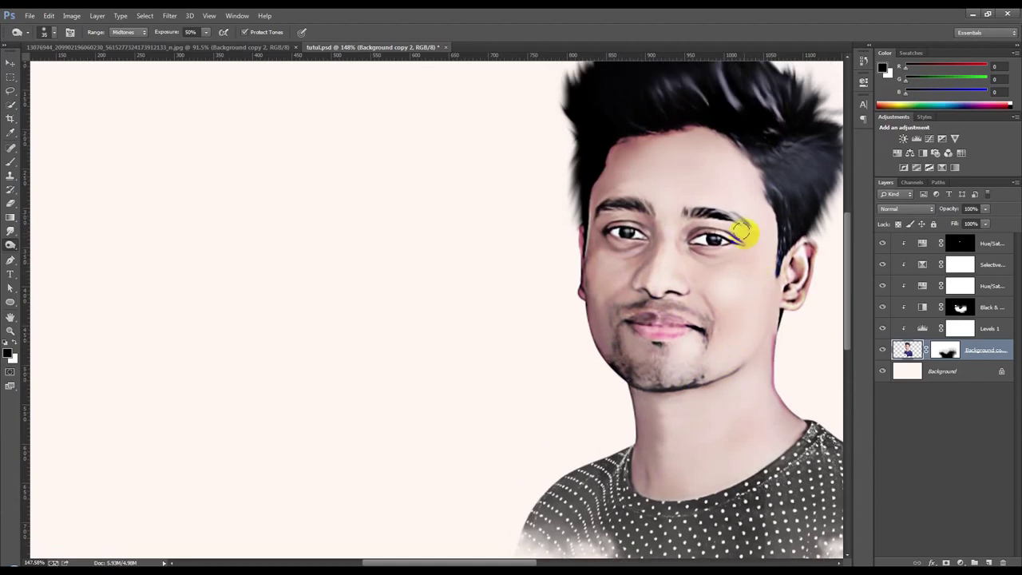
pyautogui.moveTo(712, 210)
pyautogui.mouseDown()
pyautogui.moveTo(605, 213)
pyautogui.moveTo(584, 223)
pyautogui.mouseUp()
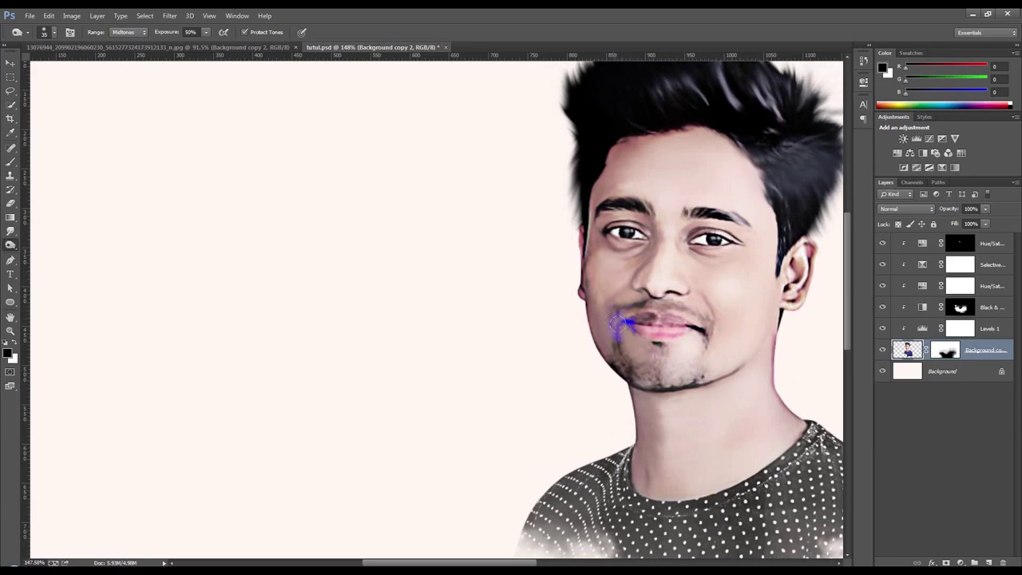
pyautogui.scroll(-2, 687, 367)
pyautogui.scroll(-2, 701, 358)
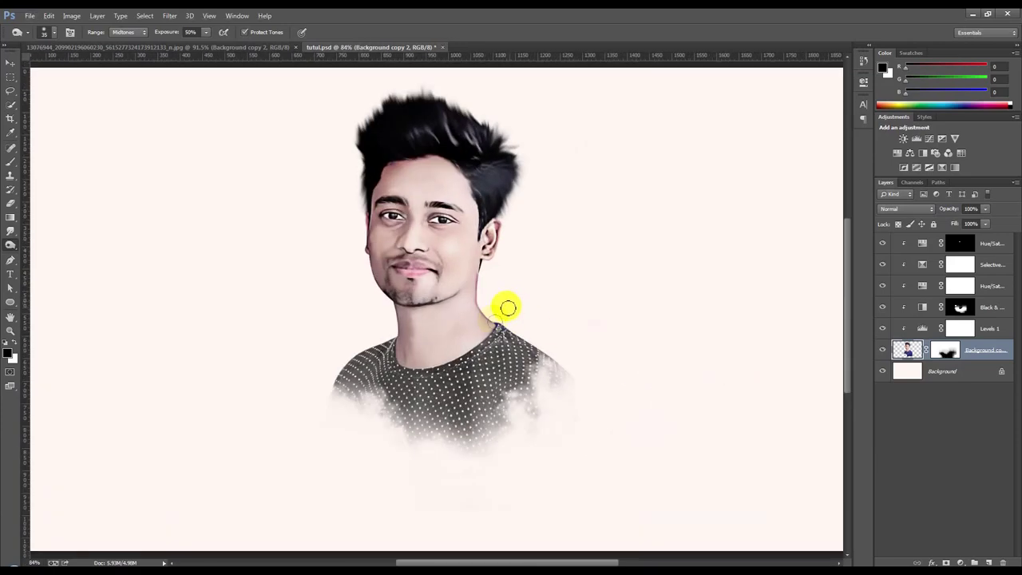
pyautogui.scroll(-1, 517, 323)
pyautogui.scroll(3, 526, 324)
pyautogui.press(']')
pyautogui.press(']')
pyautogui.press(']')
pyautogui.moveTo(530, 413); pyautogui.dragTo(518, 410)
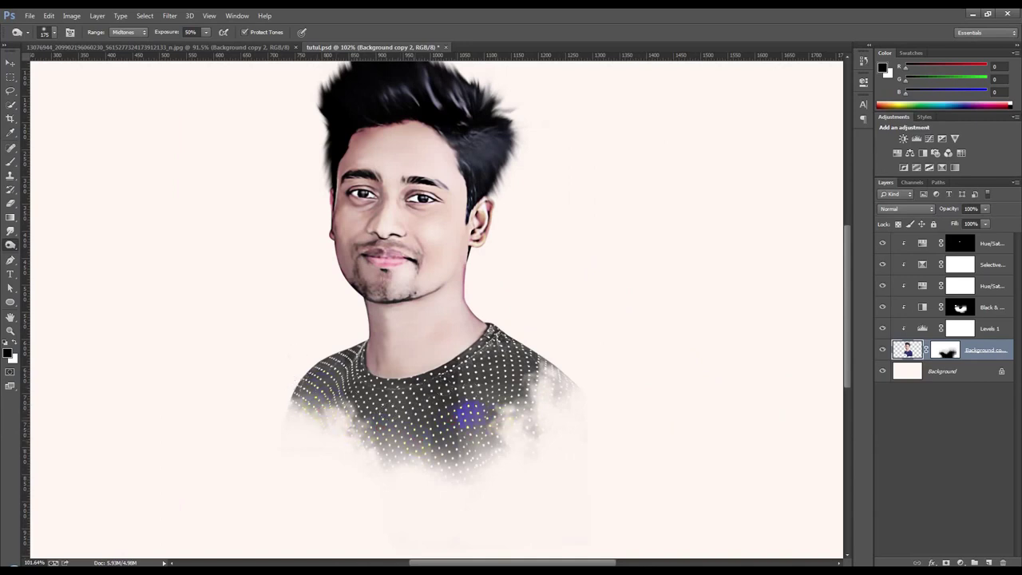
# Step: Paint white on the portrait mask at 150–250 px to reveal more of the shirt and shoulders
pyautogui.click(11, 163)
pyautogui.click(945, 350)
pyautogui.press('x')
pyautogui.click(461, 393)
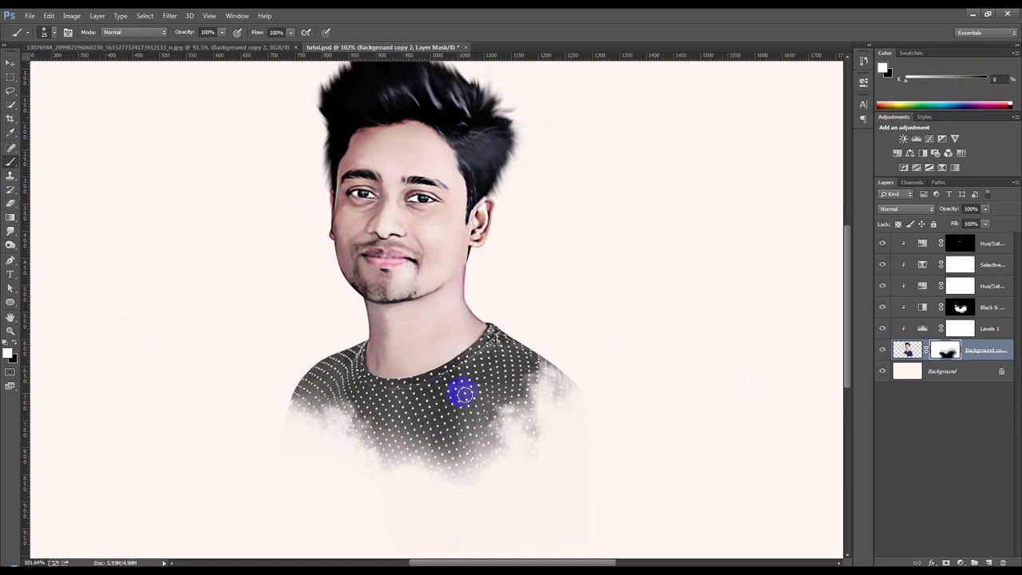
pyautogui.press(']')
pyautogui.press(']')
pyautogui.press(']')
pyautogui.moveTo(448, 388)
pyautogui.mouseDown()
pyautogui.moveTo(452, 378)
pyautogui.moveTo(453, 394)
pyautogui.moveTo(378, 385)
pyautogui.moveTo(343, 351)
pyautogui.moveTo(354, 331)
pyautogui.mouseUp()
pyautogui.press(']')
pyautogui.press(']')
pyautogui.press(']')
pyautogui.moveTo(448, 355)
pyautogui.mouseDown()
pyautogui.moveTo(492, 335)
pyautogui.moveTo(456, 347)
pyautogui.moveTo(422, 392)
pyautogui.moveTo(511, 329)
pyautogui.mouseUp()
pyautogui.moveTo(546, 372)
pyautogui.mouseDown()
pyautogui.moveTo(538, 365)
pyautogui.moveTo(551, 400)
pyautogui.mouseUp()
pyautogui.moveTo(561, 344)
pyautogui.mouseDown()
pyautogui.moveTo(605, 354)
pyautogui.moveTo(637, 416)
pyautogui.moveTo(630, 368)
pyautogui.moveTo(616, 371)
pyautogui.mouseUp()
pyautogui.moveTo(456, 420)
pyautogui.mouseDown()
pyautogui.moveTo(470, 376)
pyautogui.moveTo(542, 364)
pyautogui.mouseUp()
# Step: With a 171 px brush, reveal shirt at lower left and centre, undoing the last stroke
pyautogui.rightClick(591, 339)
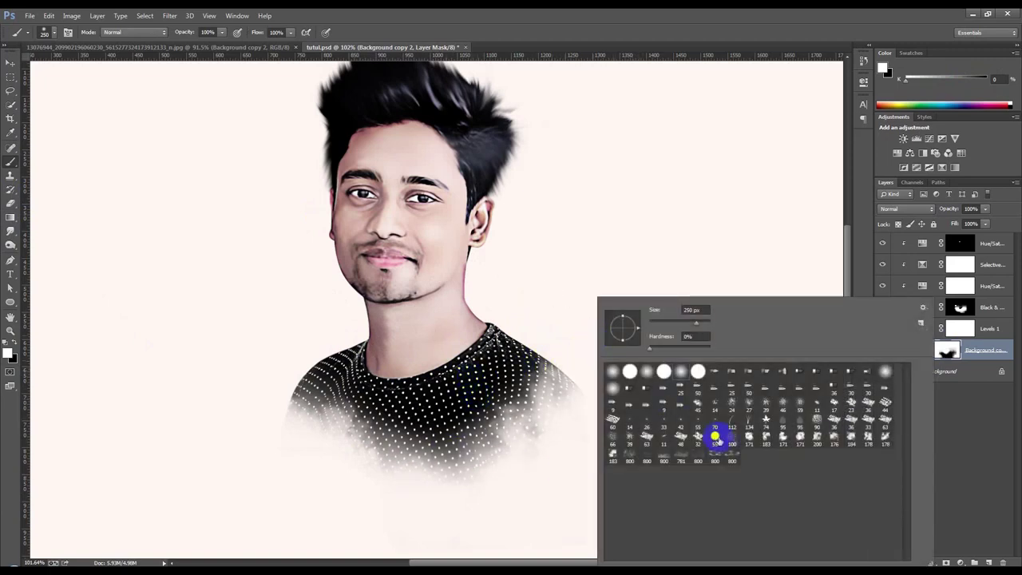
pyautogui.click(783, 437)
pyautogui.click(488, 372)
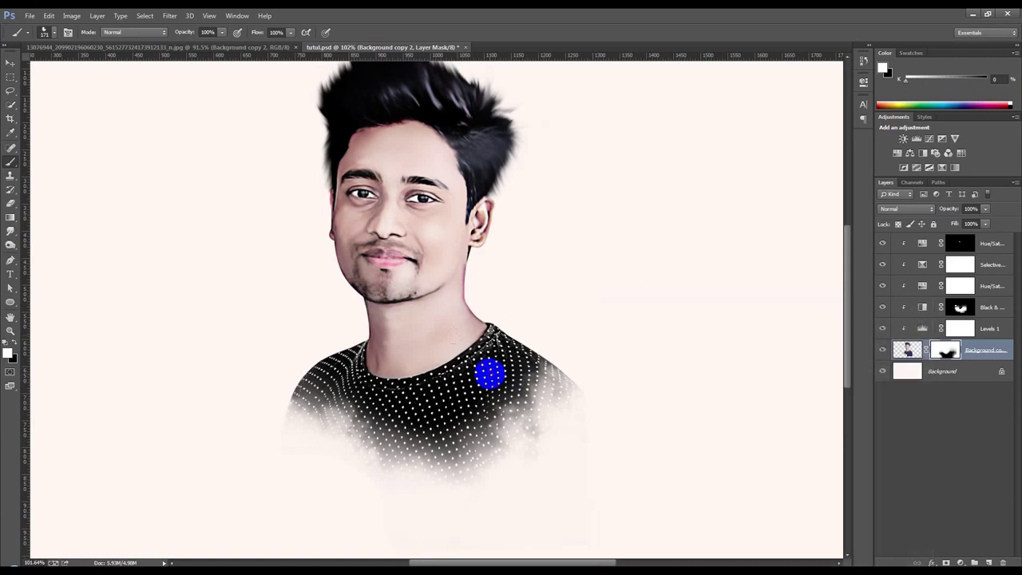
pyautogui.moveTo(356, 396); pyautogui.dragTo(370, 404)
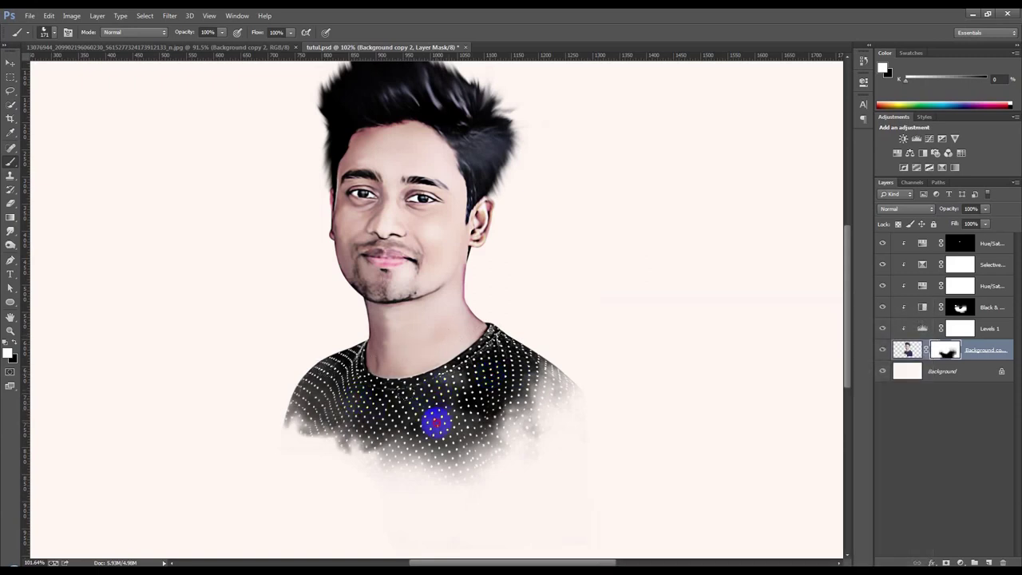
pyautogui.moveTo(365, 440); pyautogui.dragTo(390, 420)
pyautogui.hotkey('ctrl', 'z')
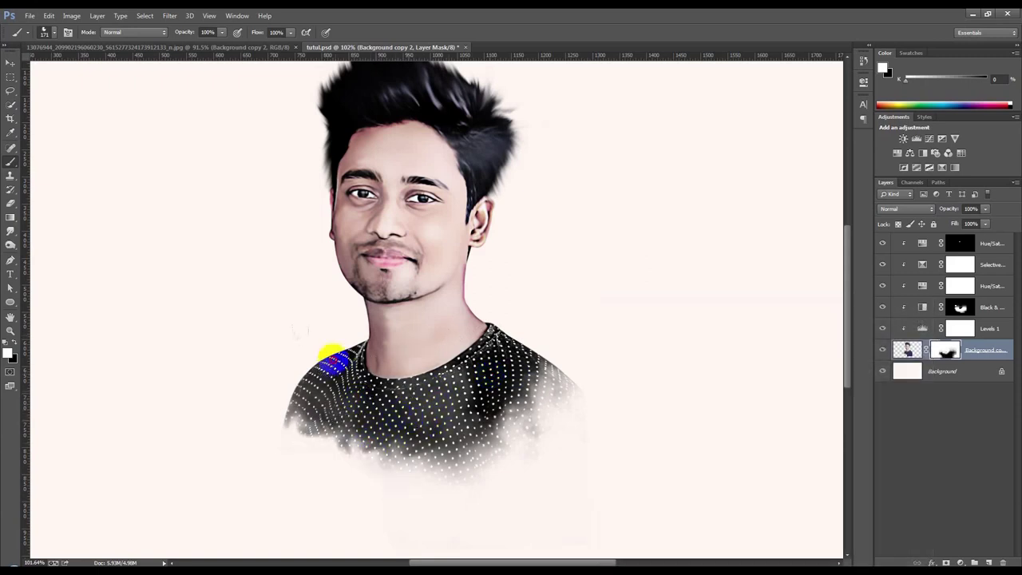
# Step: Try a mask stroke below the shirt's right side and undo it
pyautogui.moveTo(354, 377); pyautogui.dragTo(391, 406)
pyautogui.scroll(-3, 390, 406)
pyautogui.scroll(1, 367, 424)
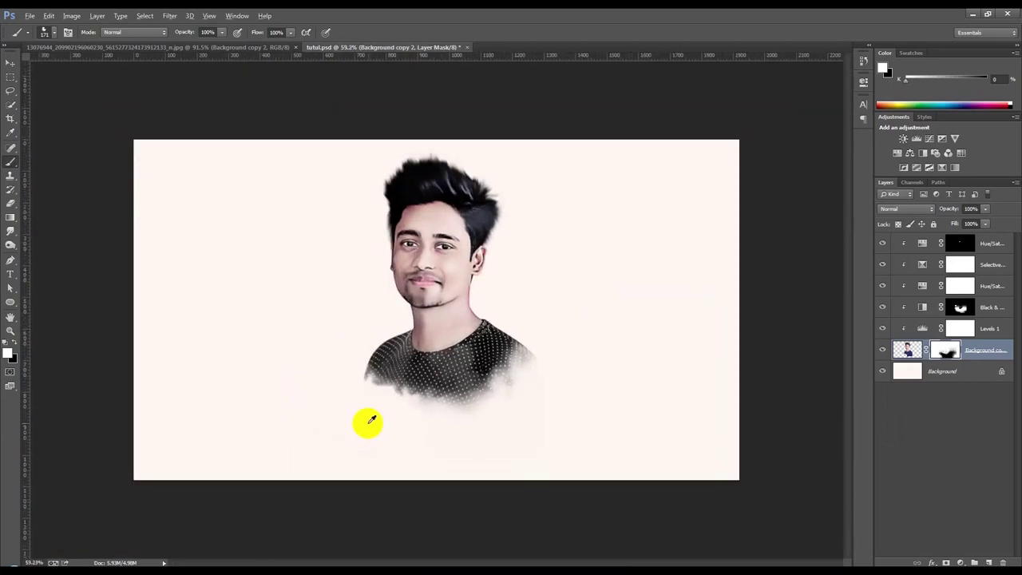
pyautogui.scroll(1, 366, 422)
pyautogui.scroll(2, 557, 436)
pyautogui.moveTo(582, 404); pyautogui.dragTo(584, 477)
pyautogui.hotkey('ctrl', 'z')
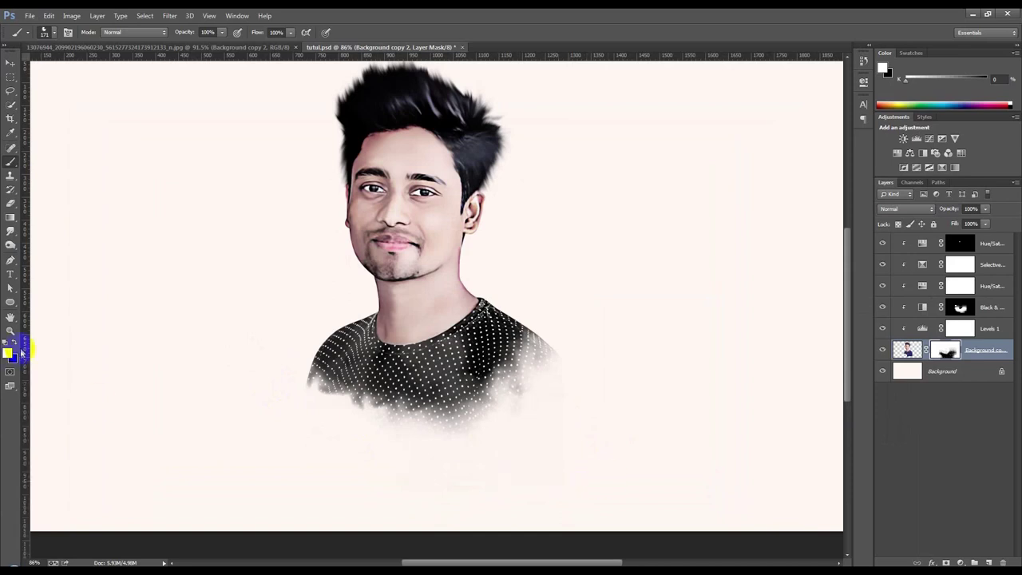
# Step: Switch to black with a soft round 188 px brush and select the Background layer
pyautogui.click(16, 343)
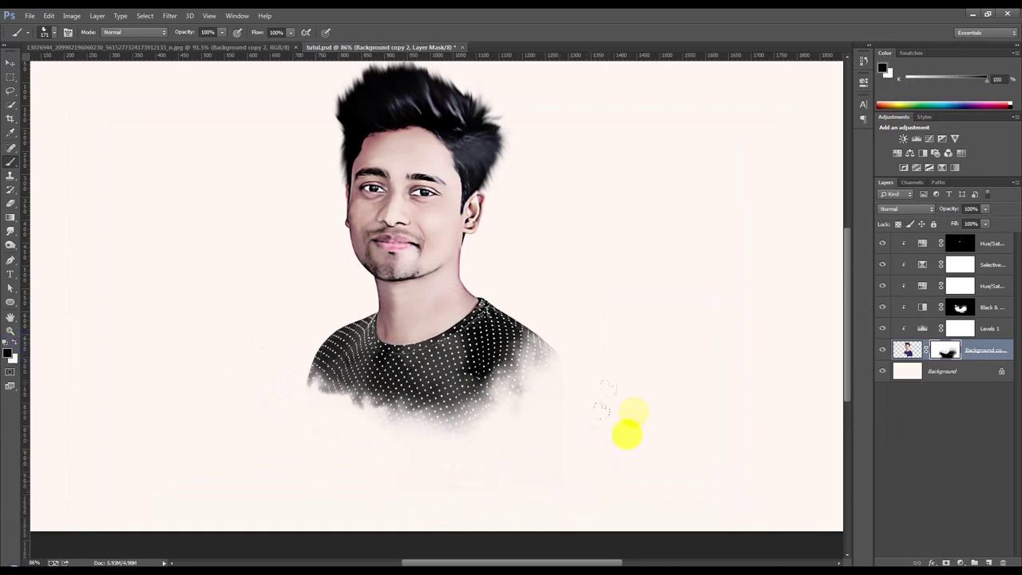
pyautogui.rightClick(631, 437)
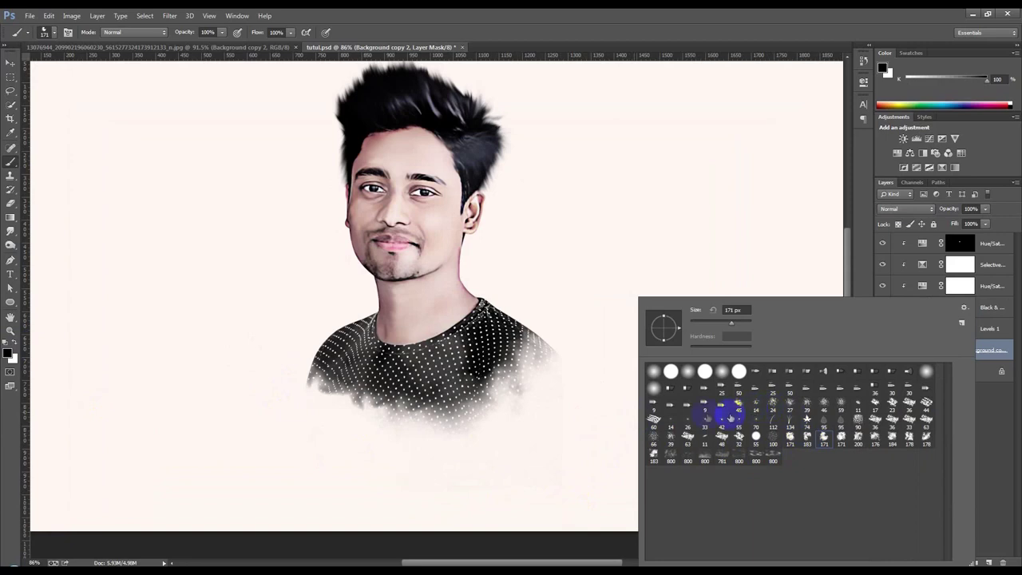
pyautogui.click(722, 372)
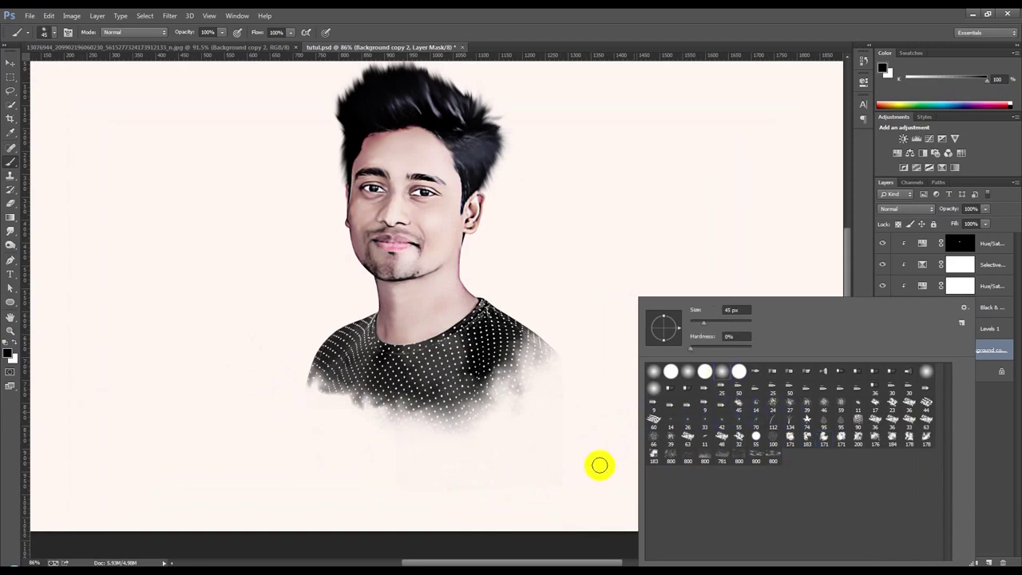
pyautogui.click(735, 322)
pyautogui.press('Return')
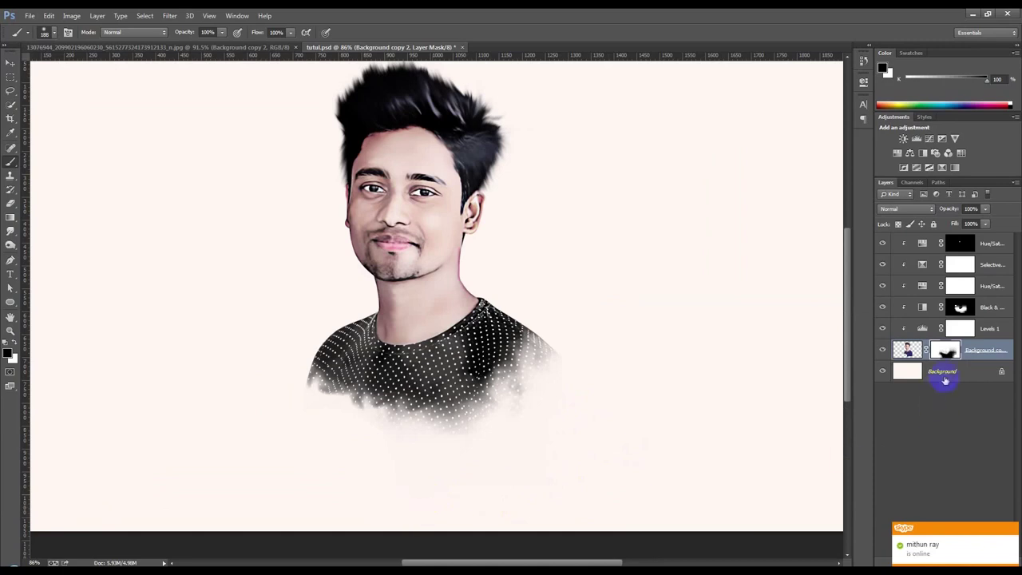
pyautogui.click(944, 372)
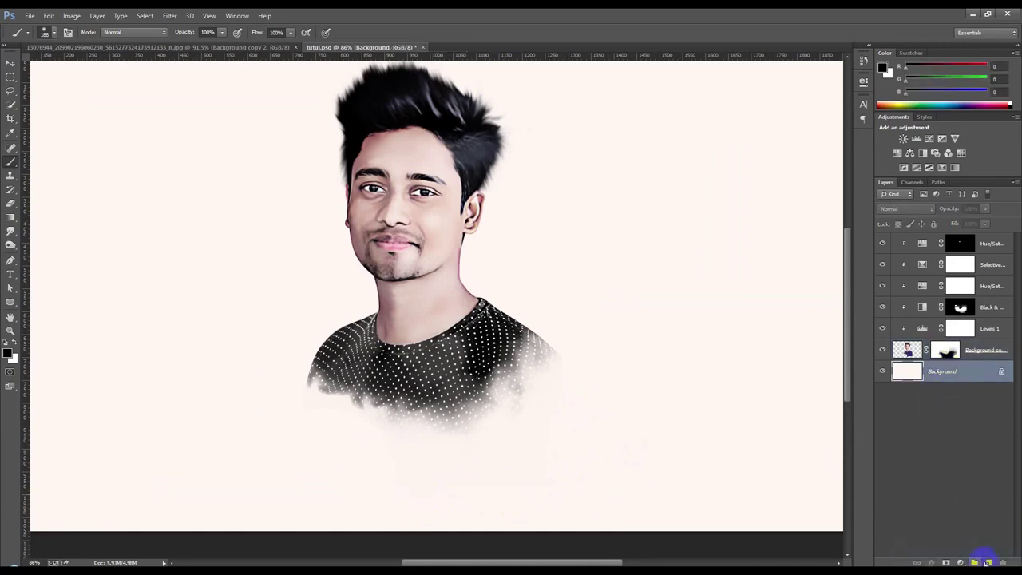
# Step: Add an empty Layer 1 above Background and show brush presets as small thumbnails
pyautogui.click(989, 562)
pyautogui.rightClick(292, 185)
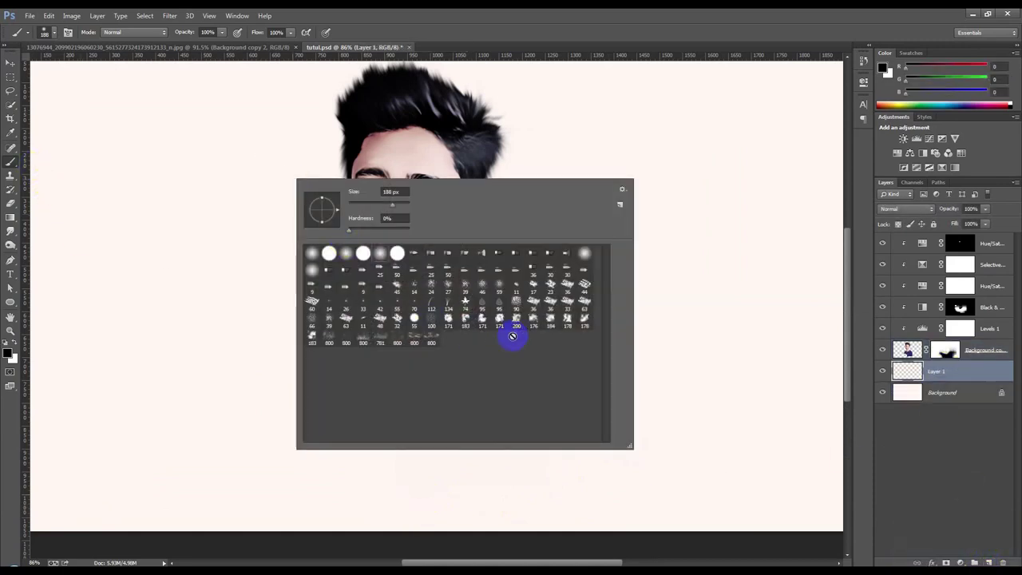
pyautogui.click(622, 190)
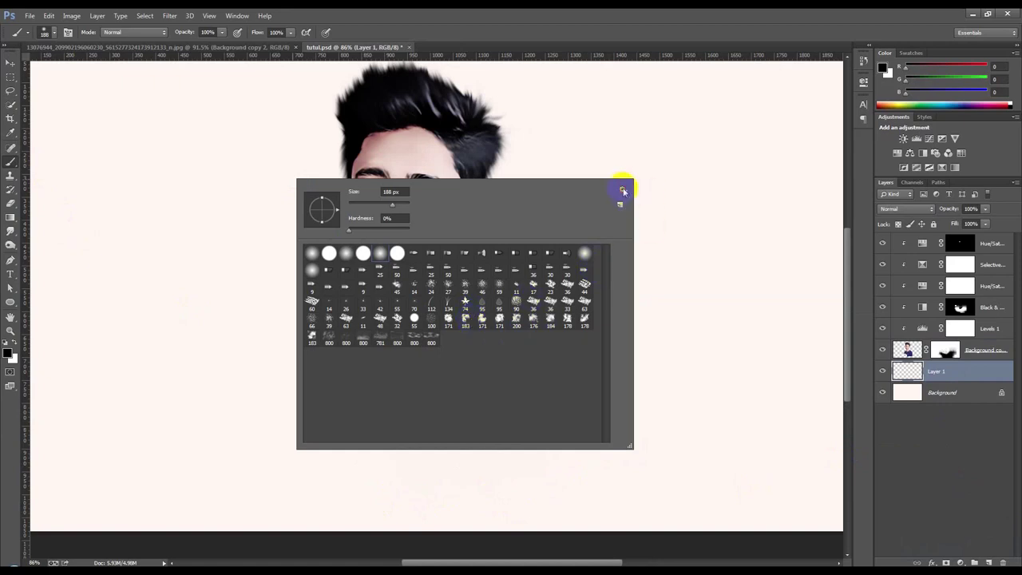
pyautogui.click(654, 270)
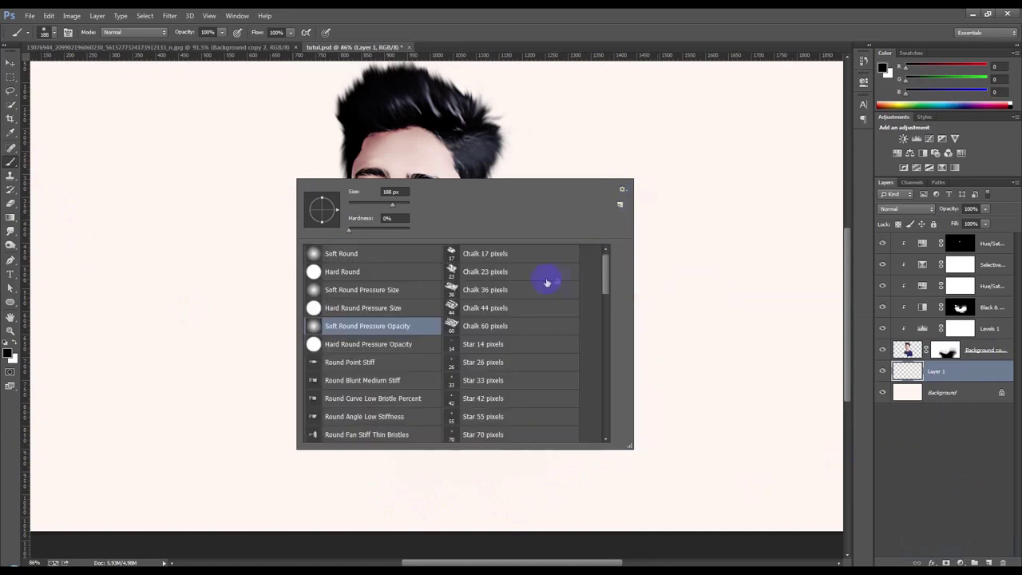
pyautogui.click(622, 192)
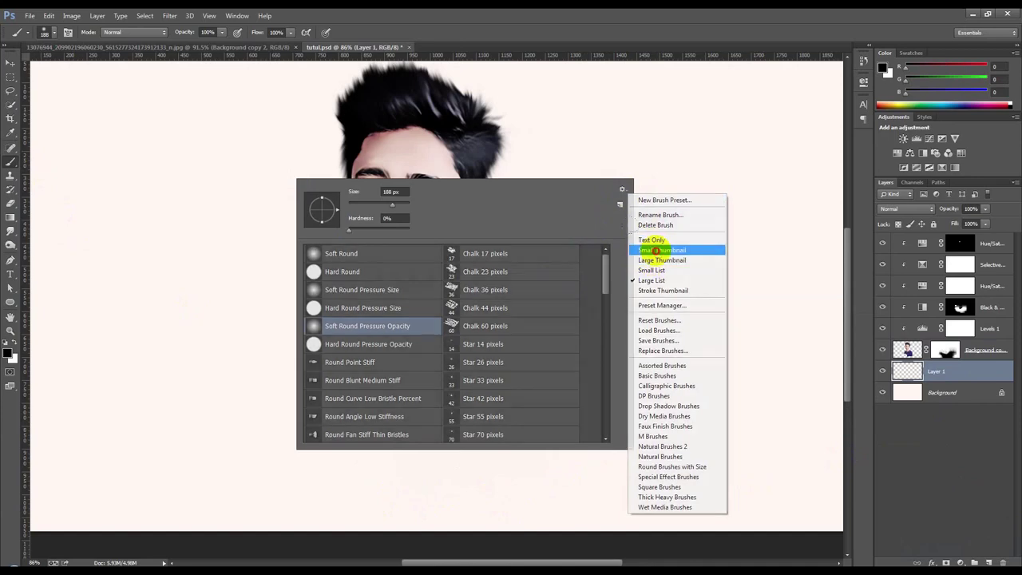
pyautogui.click(660, 251)
# Step: Start loading a brush set and look for the water brush files in the BRUSH folder
pyautogui.click(620, 204)
pyautogui.click(655, 330)
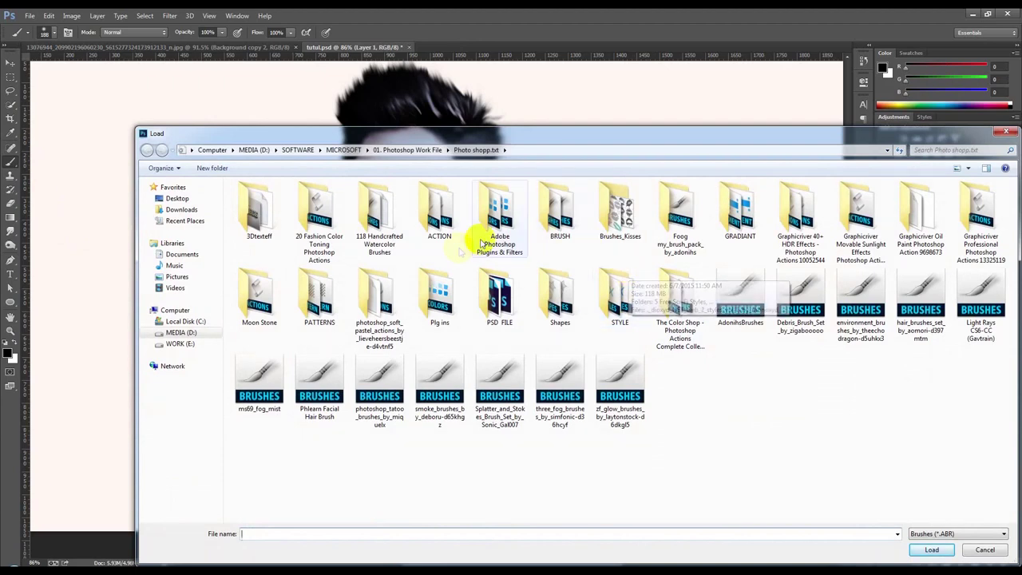
pyautogui.doubleClick(559, 233)
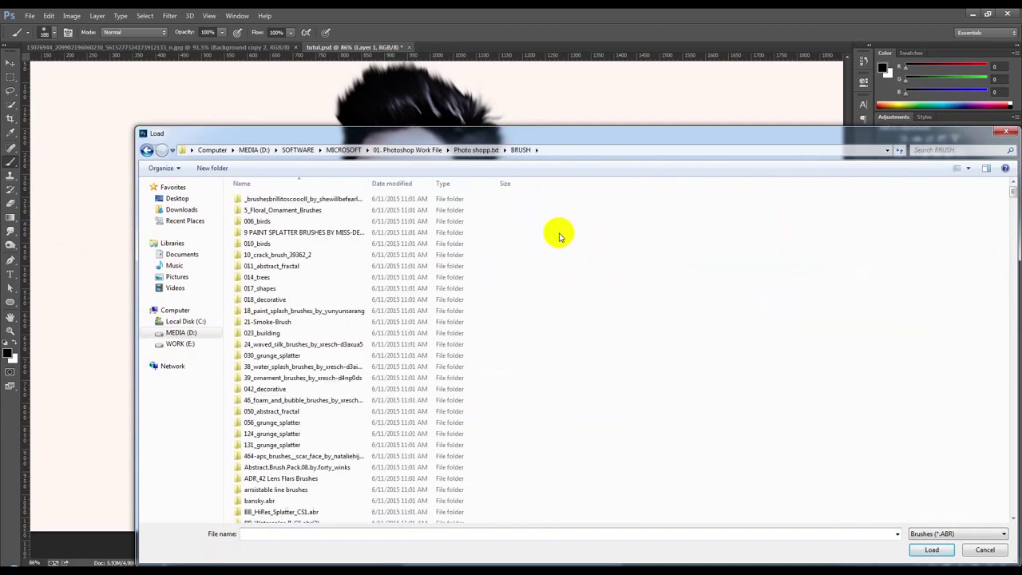
pyautogui.write('water')
pyautogui.press('Down')
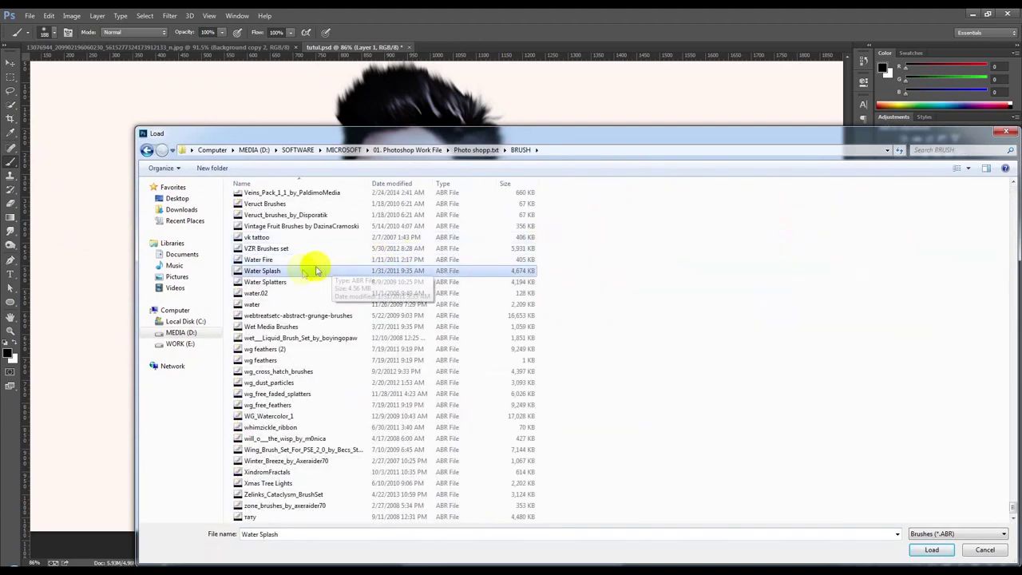
pyautogui.press('Down')
pyautogui.press('Down')
pyautogui.press('Down')
pyautogui.click(315, 317)
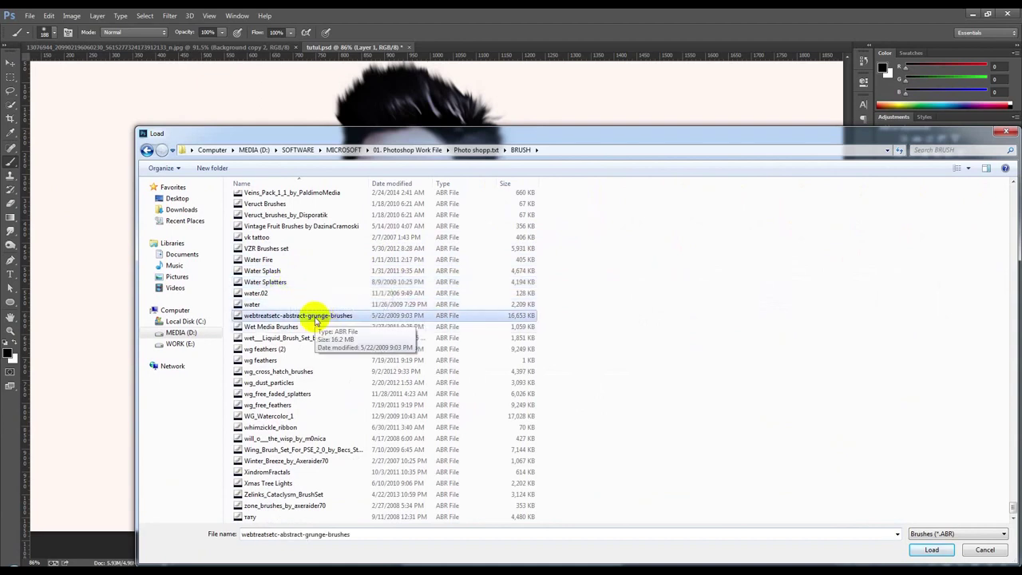
# Step: Load the WG_Watercolor_1.abr brush set
pyautogui.click(301, 327)
pyautogui.click(302, 338)
pyautogui.click(303, 349)
pyautogui.click(305, 382)
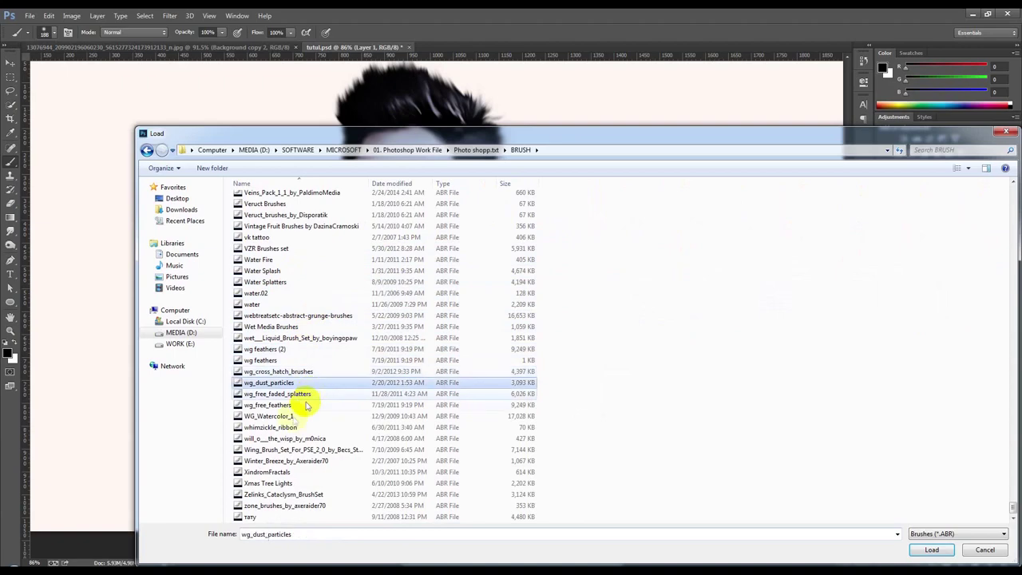
pyautogui.click(303, 394)
pyautogui.doubleClick(300, 416)
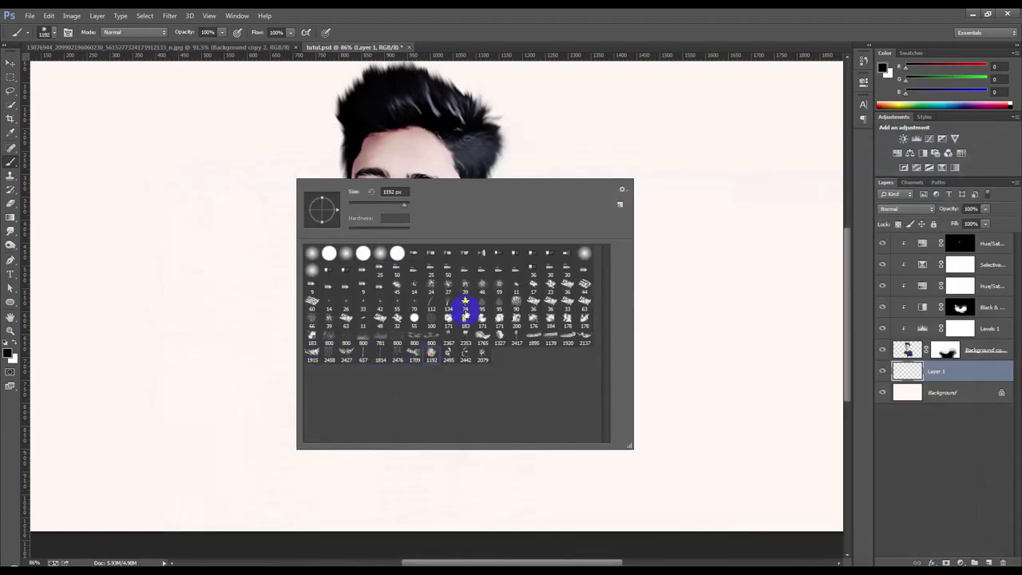
# Step: Stamp grey watercolour splashes at 500 px around the lower shirt and neck on Layer 1
pyautogui.click(513, 41)
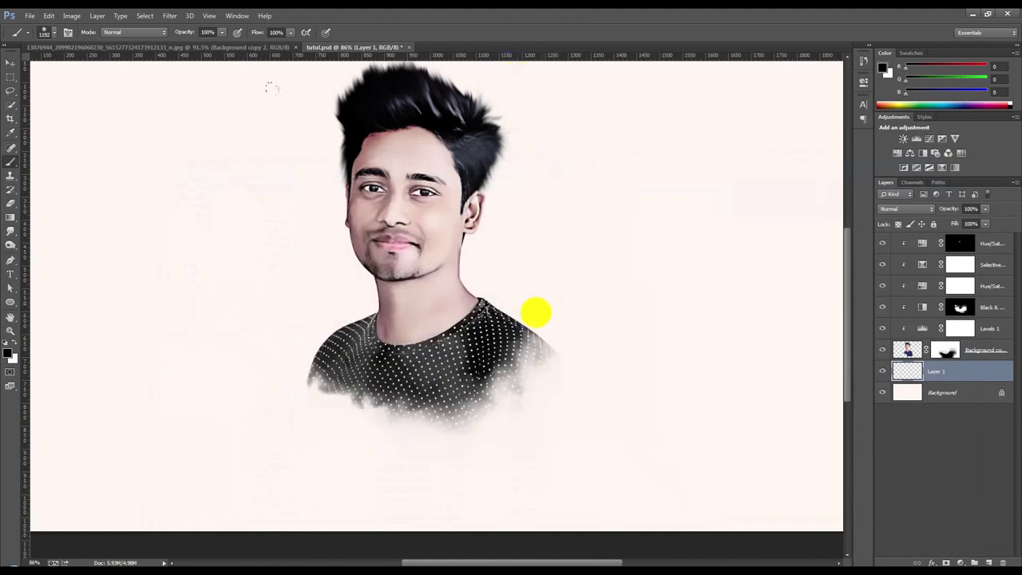
pyautogui.press('[')
pyautogui.press('[')
pyautogui.press('[')
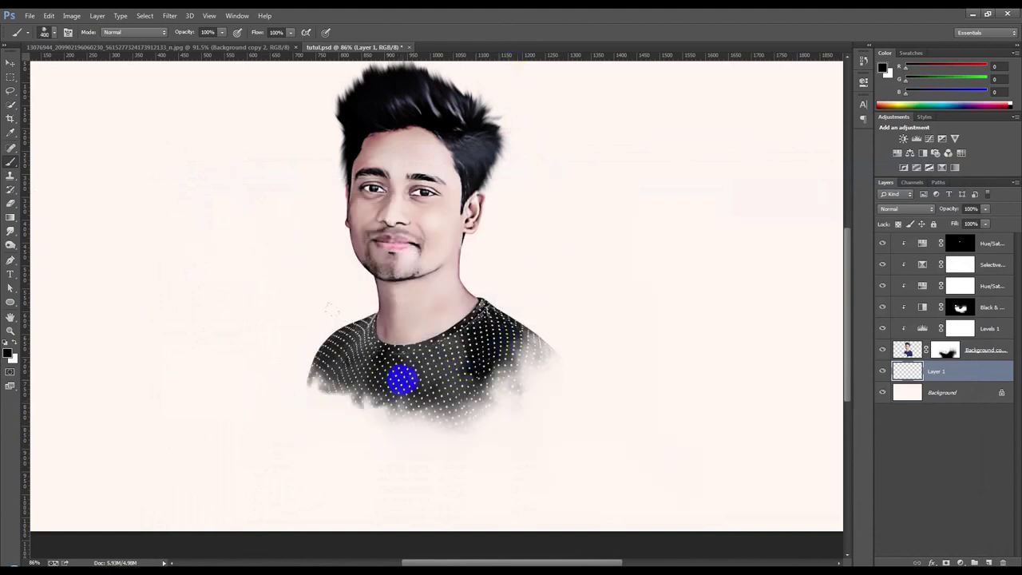
pyautogui.click(344, 382)
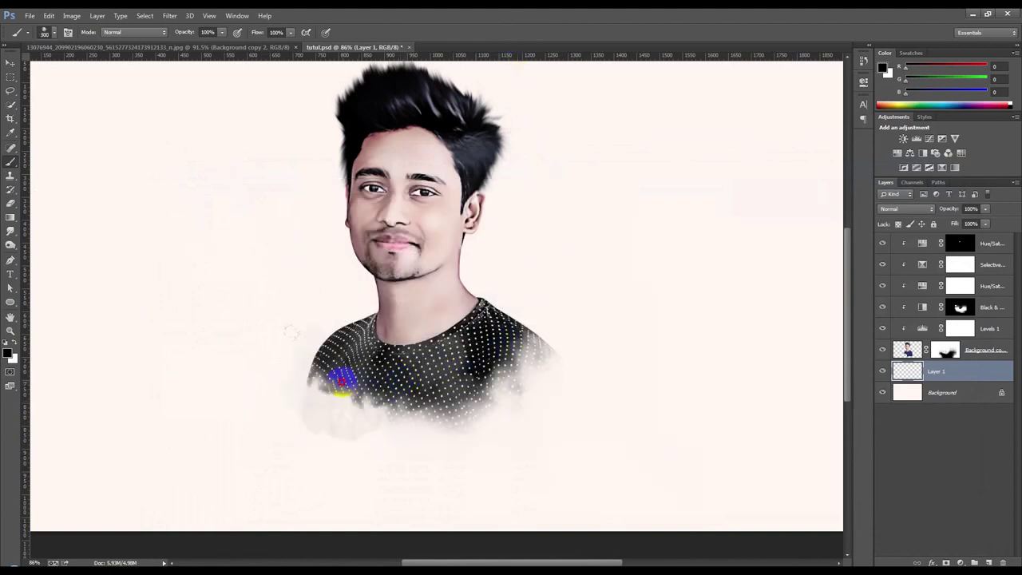
pyautogui.click(439, 352)
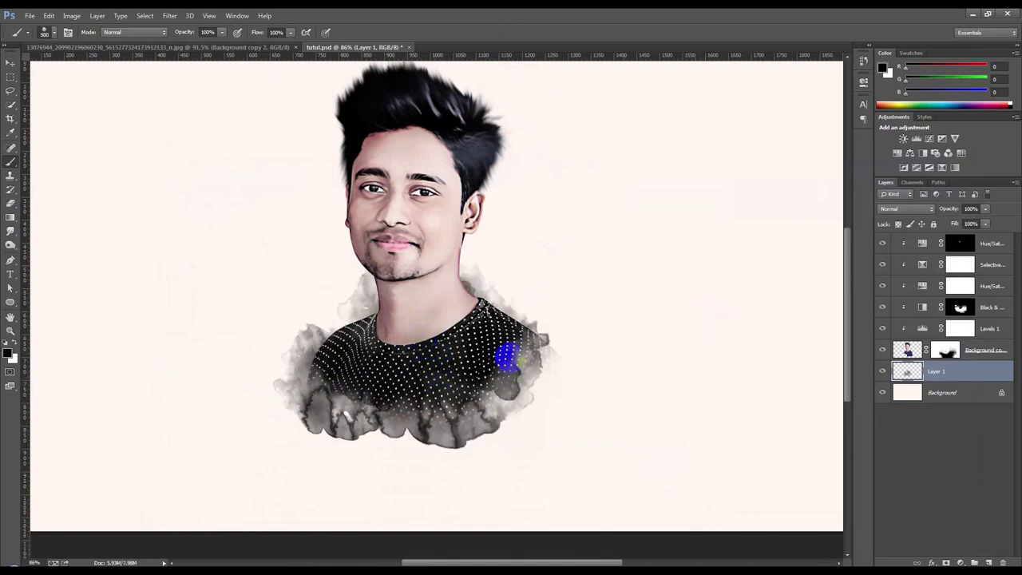
pyautogui.click(988, 562)
# Step: Stamp a large ink splash on Layer 2, rotate it clockwise and place it over the shirt
pyautogui.click(628, 374)
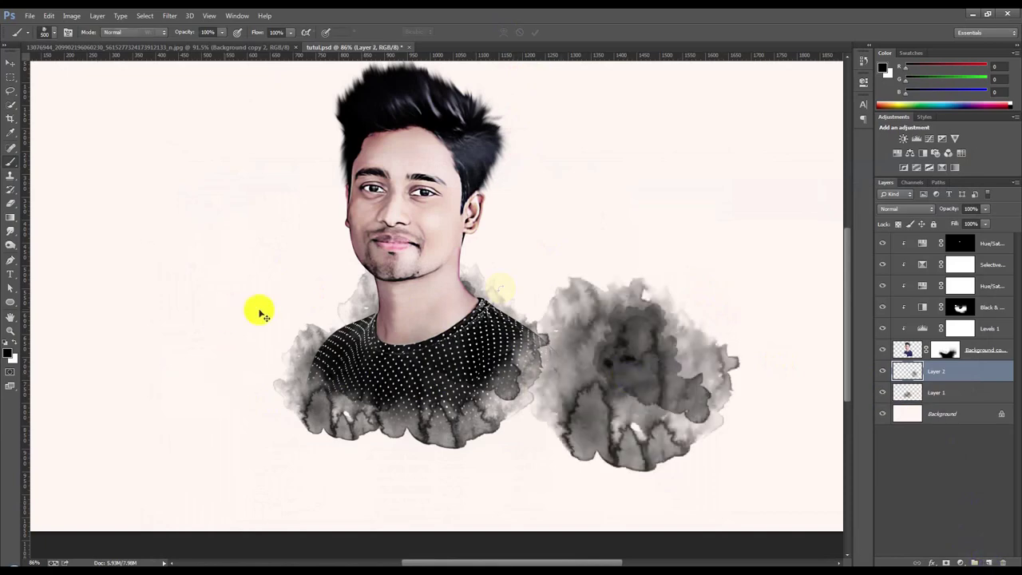
pyautogui.hotkey('ctrl', 't')
pyautogui.moveTo(602, 213); pyautogui.dragTo(691, 484)
pyautogui.moveTo(703, 383); pyautogui.dragTo(479, 393)
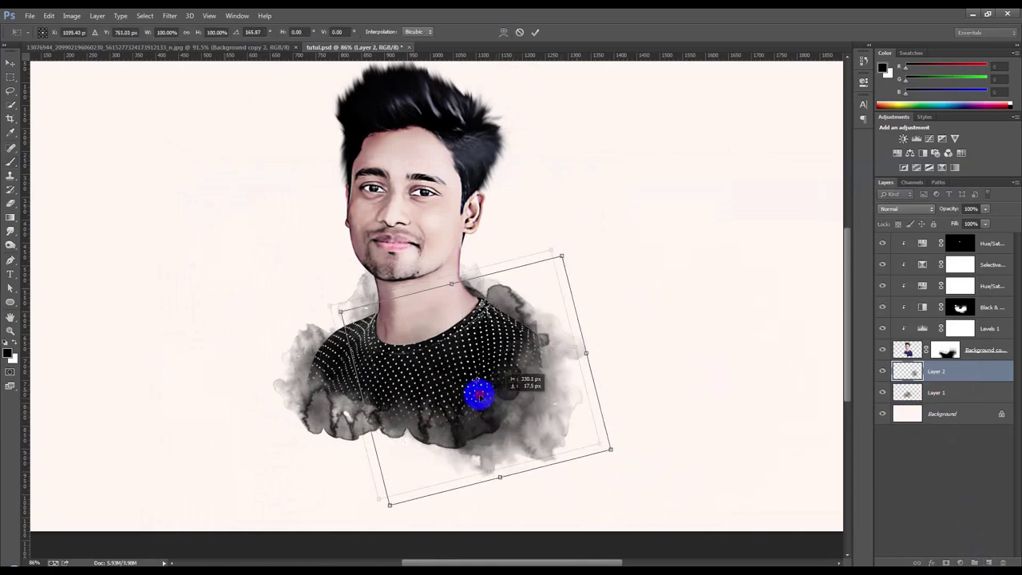
pyautogui.click(536, 33)
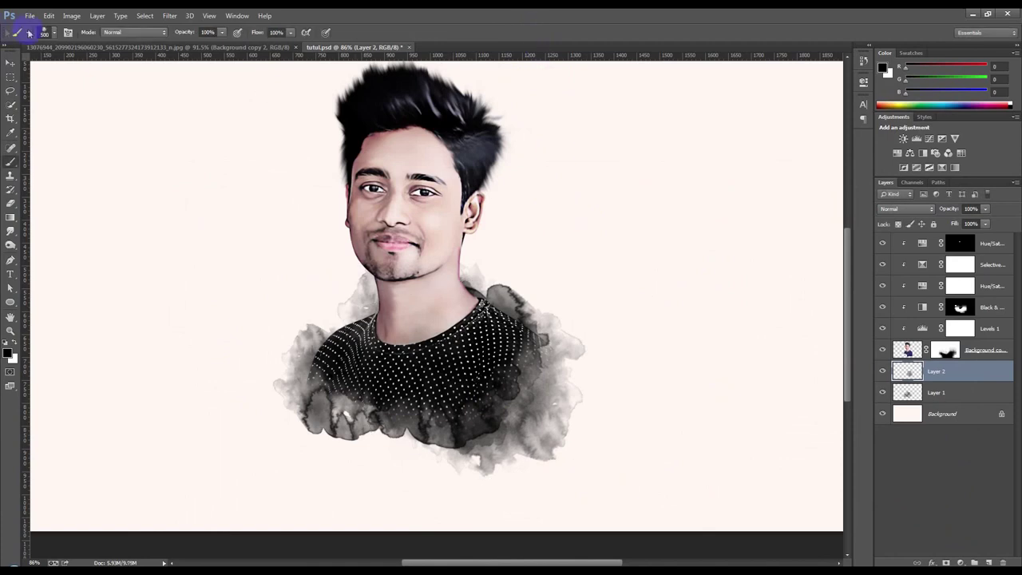
pyautogui.click(10, 62)
pyautogui.moveTo(491, 274)
pyautogui.mouseDown()
pyautogui.moveTo(414, 322)
pyautogui.moveTo(411, 304)
pyautogui.mouseUp()
# Step: Duplicate the splash, scale the copy to 71%, merge both into Layer 2 copy at 50% opacity
pyautogui.hotkey('ctrl', 'j')
pyautogui.hotkey('ctrl', 't')
pyautogui.moveTo(487, 319)
pyautogui.mouseDown()
pyautogui.moveTo(452, 338)
pyautogui.moveTo(450, 359)
pyautogui.mouseUp()
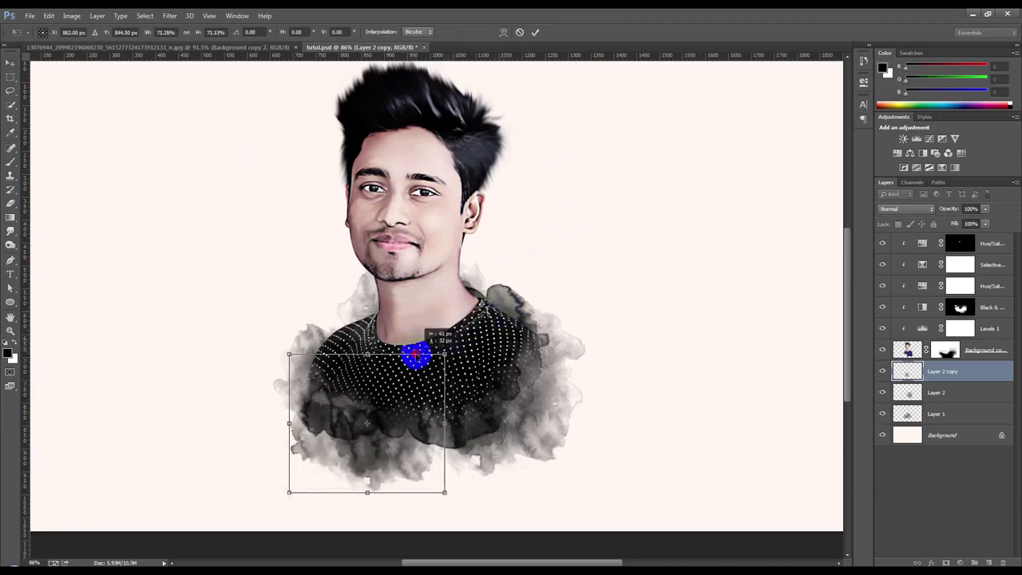
pyautogui.click(536, 32)
pyautogui.keyDown('shift'); pyautogui.click(927, 392); pyautogui.keyUp('shift')
pyautogui.hotkey('ctrl', 'e')
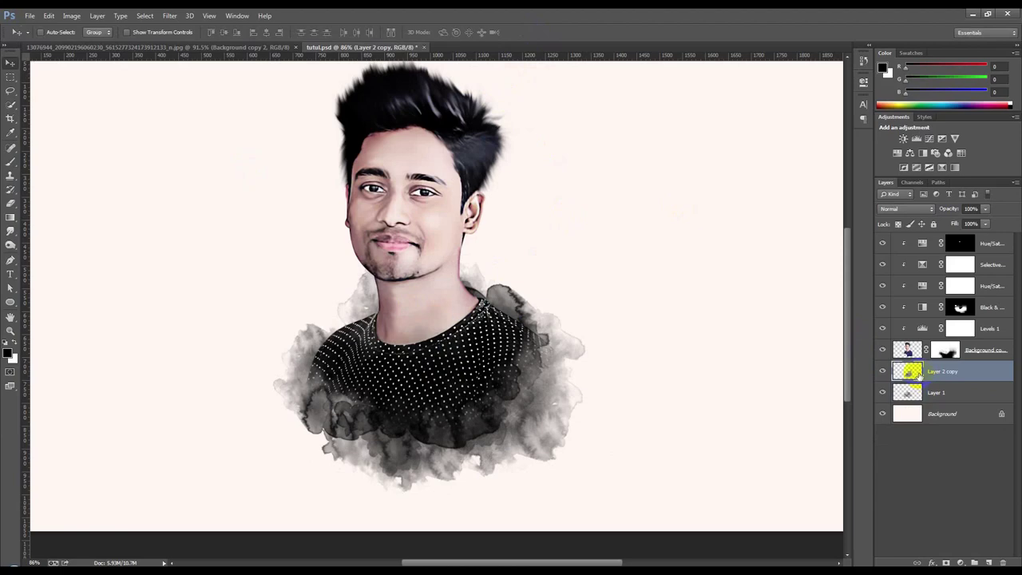
pyautogui.press('5')
pyautogui.moveTo(627, 372); pyautogui.dragTo(604, 372)
pyautogui.click(959, 391)
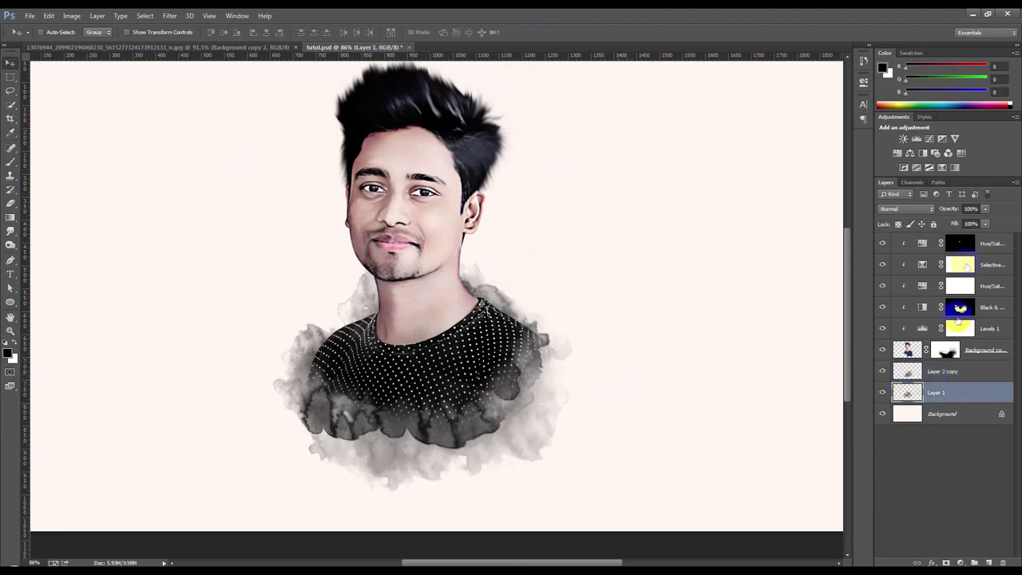
# Step: Lower Layer 1's opacity slightly to lighten its shirt ink splashes
pyautogui.moveTo(950, 209); pyautogui.dragTo(945, 209)
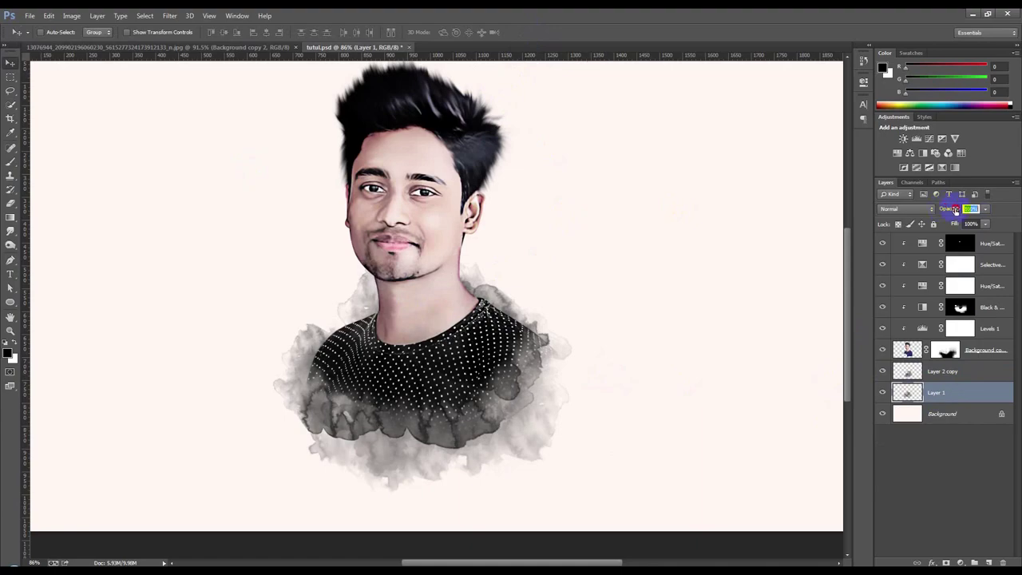